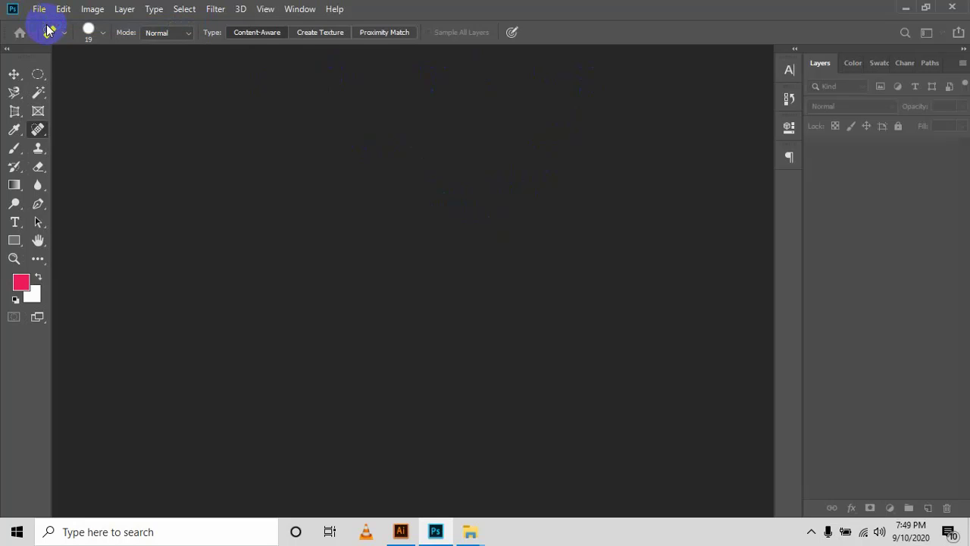
- Create a new document from the Web Large preset, 1920 x 1080 px at 72 ppi, with artboards turned off
{"action": "key", "text": "ctrl+n"}
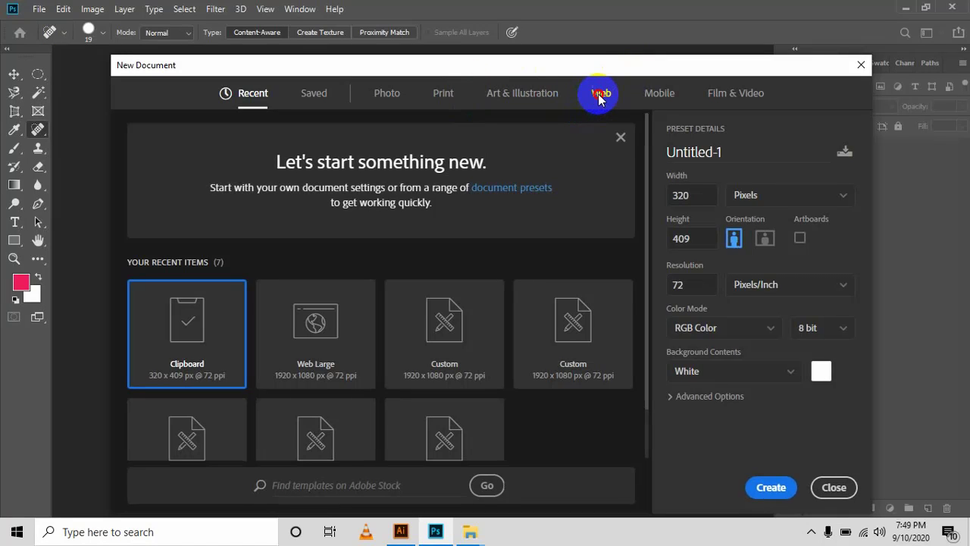
{"action": "left_click", "coordinate": [600, 97]}
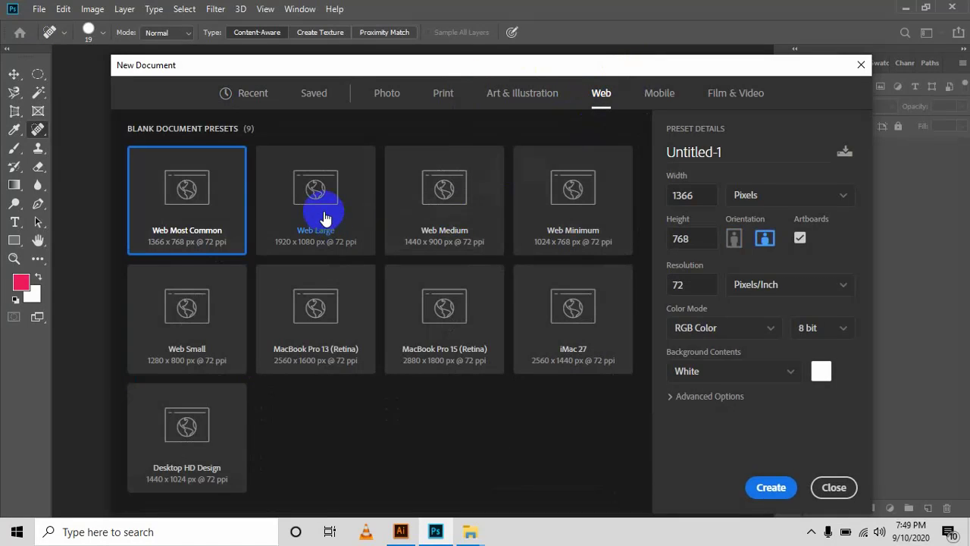
{"action": "left_click", "coordinate": [300, 247]}
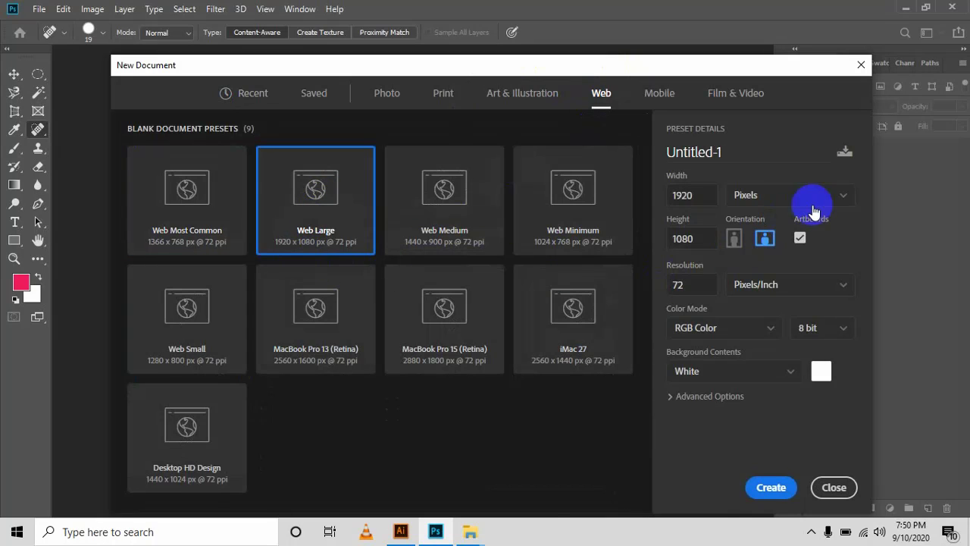
{"action": "left_click", "coordinate": [800, 239]}
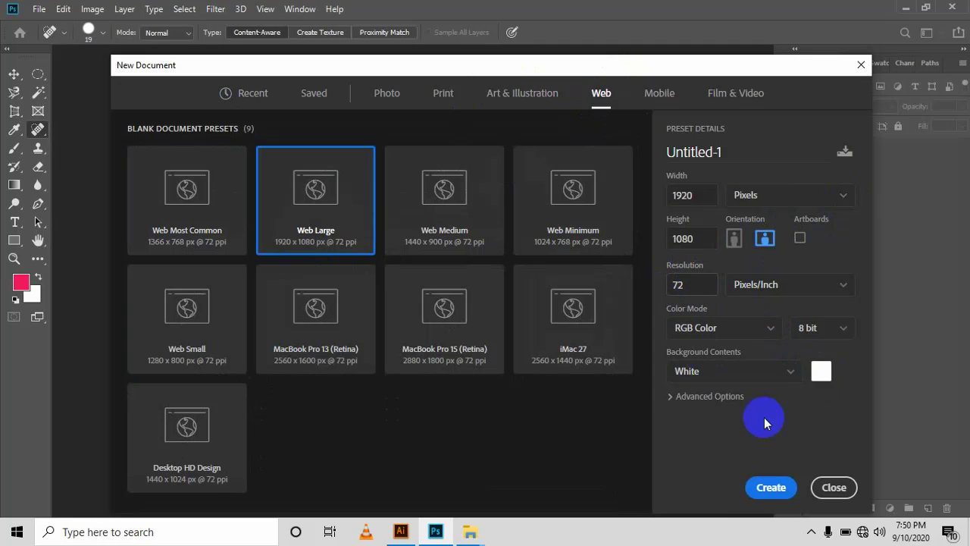
{"action": "left_click", "coordinate": [785, 488]}
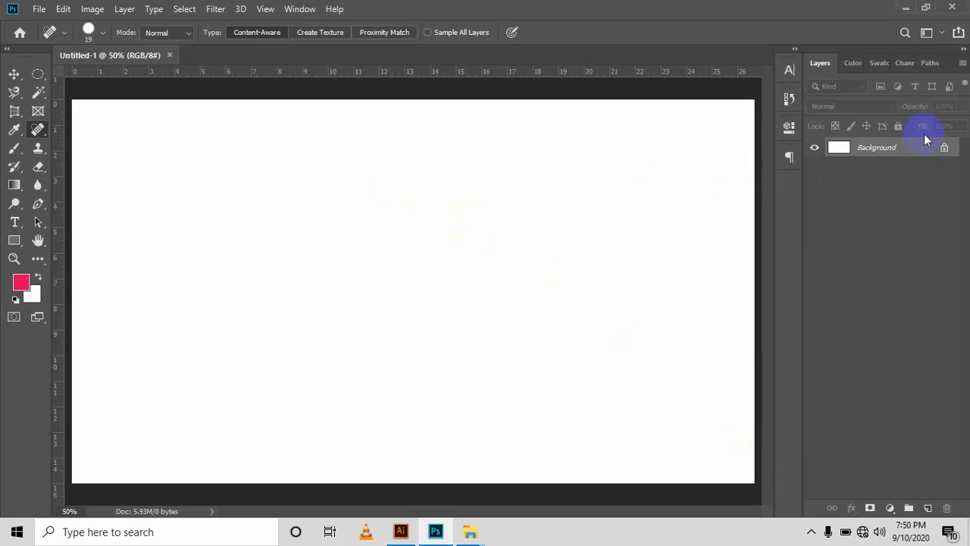
{"action": "left_click", "coordinate": [19, 99]}
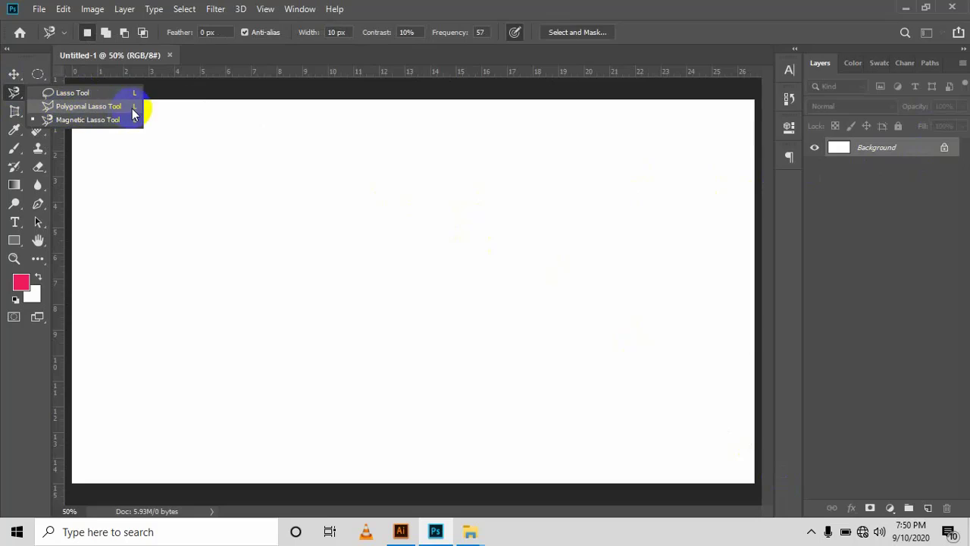
{"action": "left_click", "coordinate": [15, 115]}
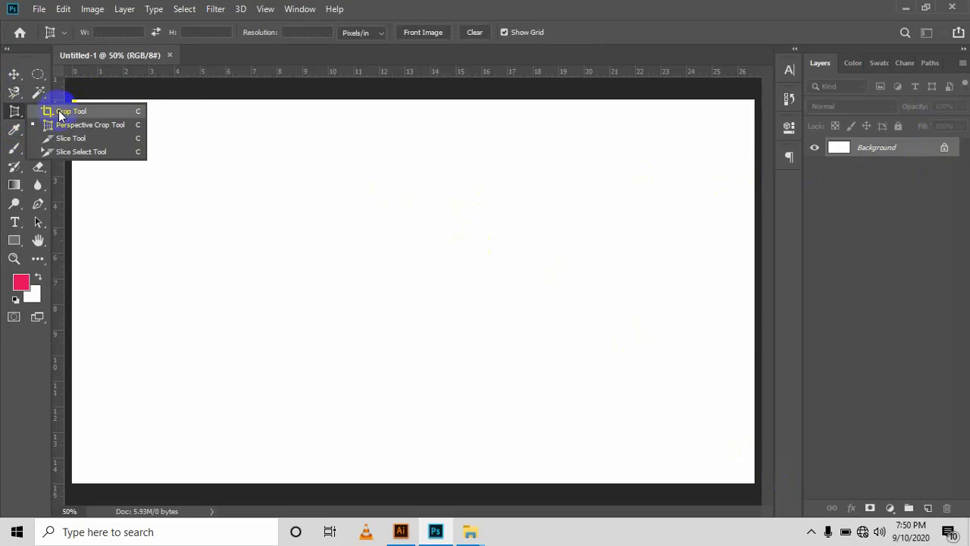
{"action": "left_click", "coordinate": [61, 107]}
{"action": "left_click", "coordinate": [17, 114]}
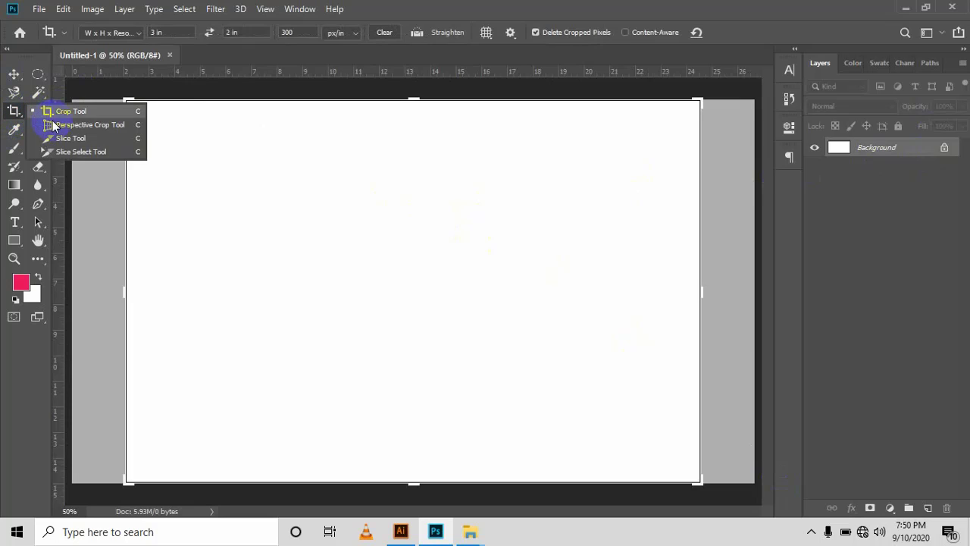
{"action": "left_click", "coordinate": [17, 92]}
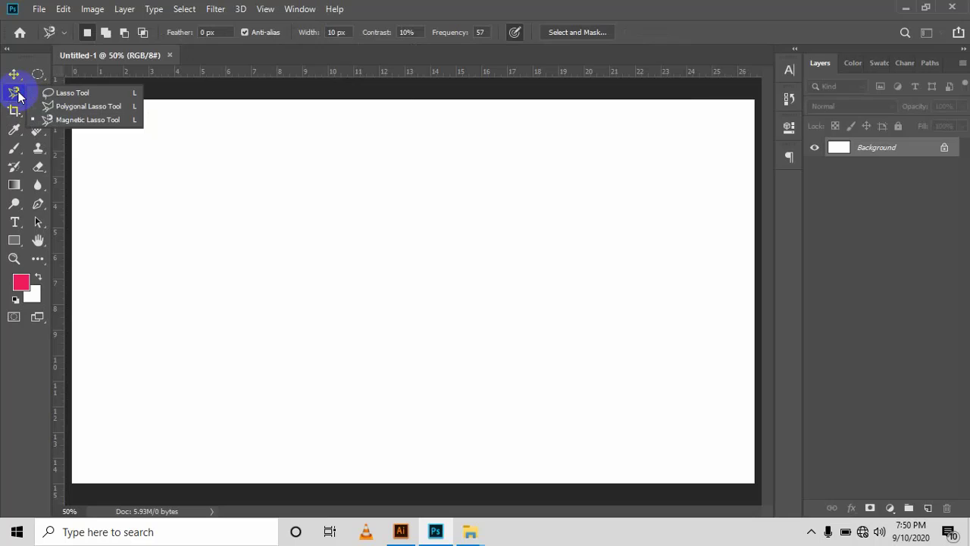
- Minimize Photoshop and make the desktop icons visible
{"action": "left_click", "coordinate": [909, 9]}
{"action": "right_click", "coordinate": [454, 85]}
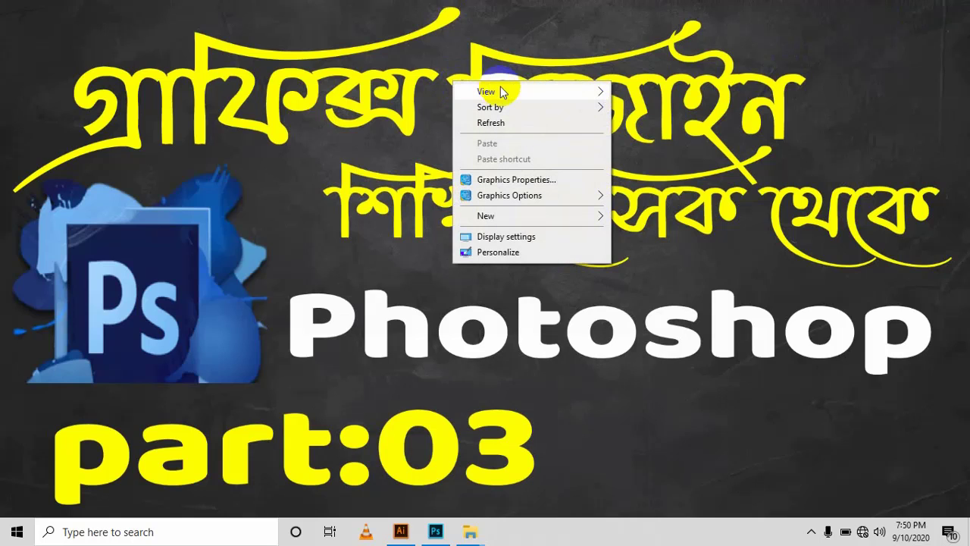
{"action": "mouse_move", "coordinate": [584, 91]}
{"action": "left_click", "coordinate": [636, 178]}
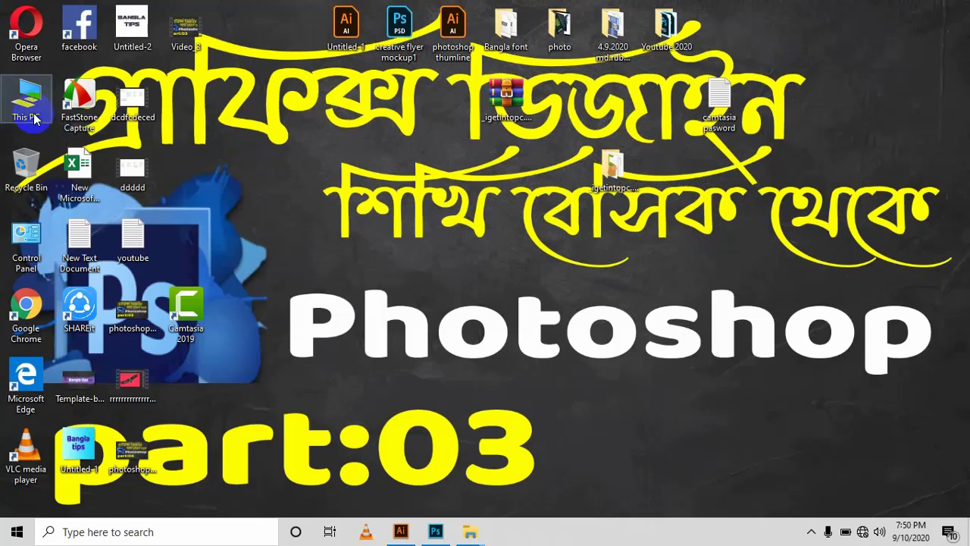
- Open the 577027 tulip image from the Source folder on drive F: as a separate document in Photoshop
{"action": "left_click", "coordinate": [30, 111]}
{"action": "left_click", "coordinate": [30, 111]}
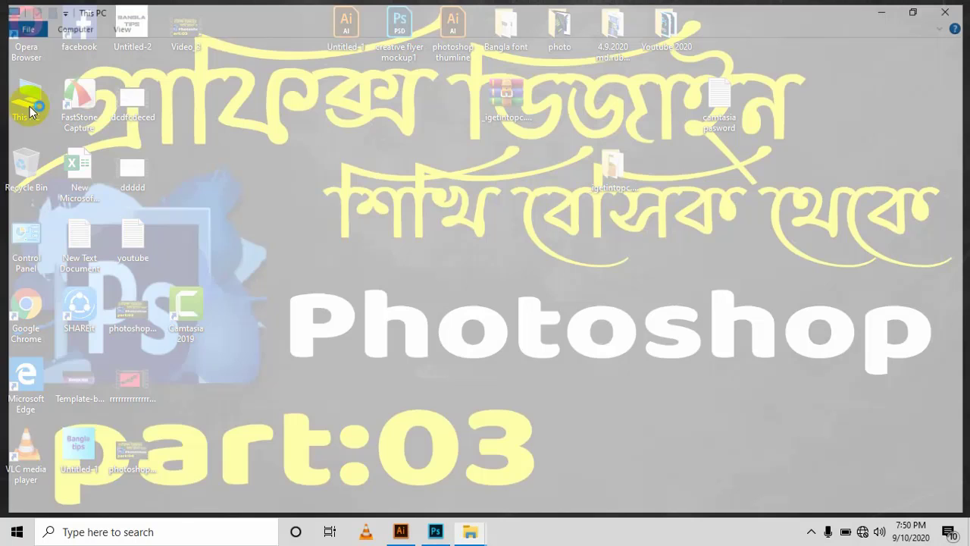
{"action": "double_click", "coordinate": [724, 203]}
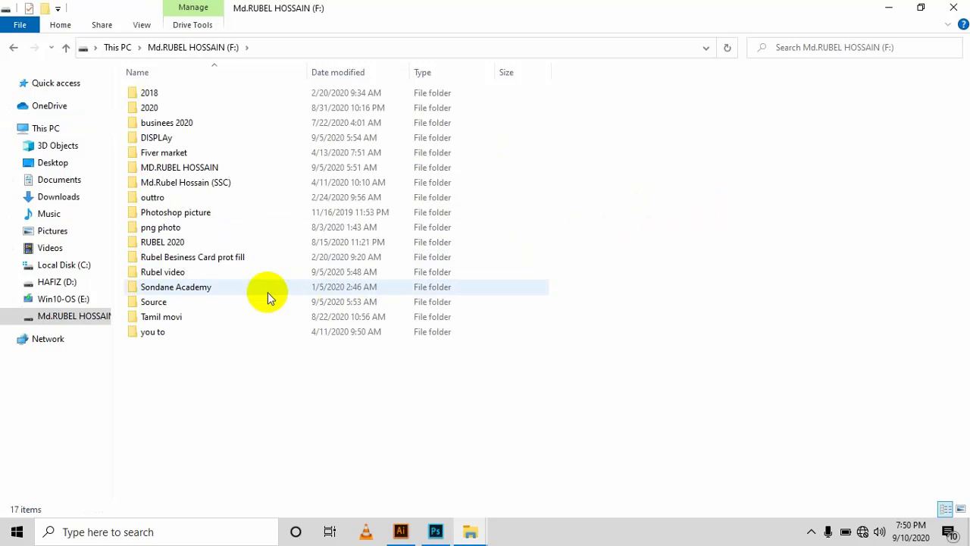
{"action": "double_click", "coordinate": [181, 302]}
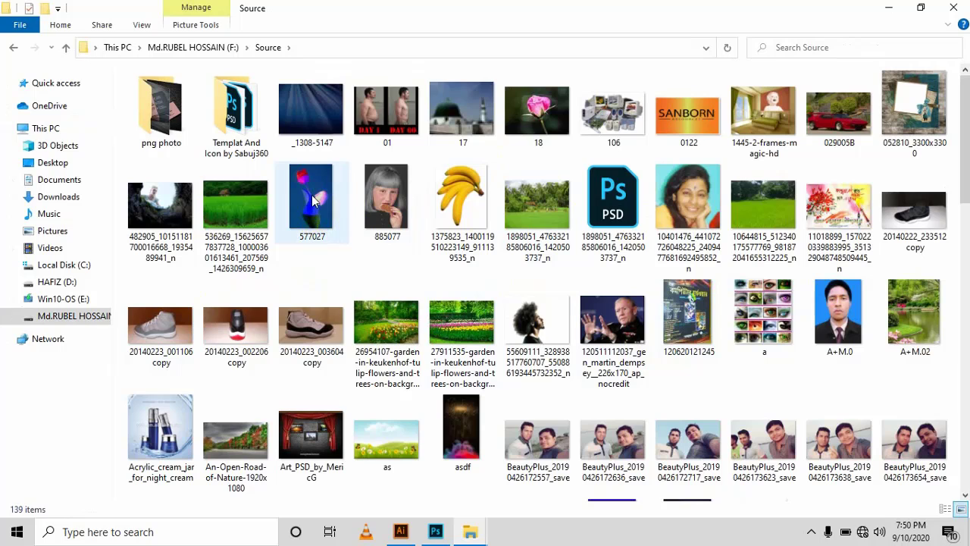
{"action": "left_click_drag", "start_coordinate": [311, 199], "coordinate": [278, 52]}
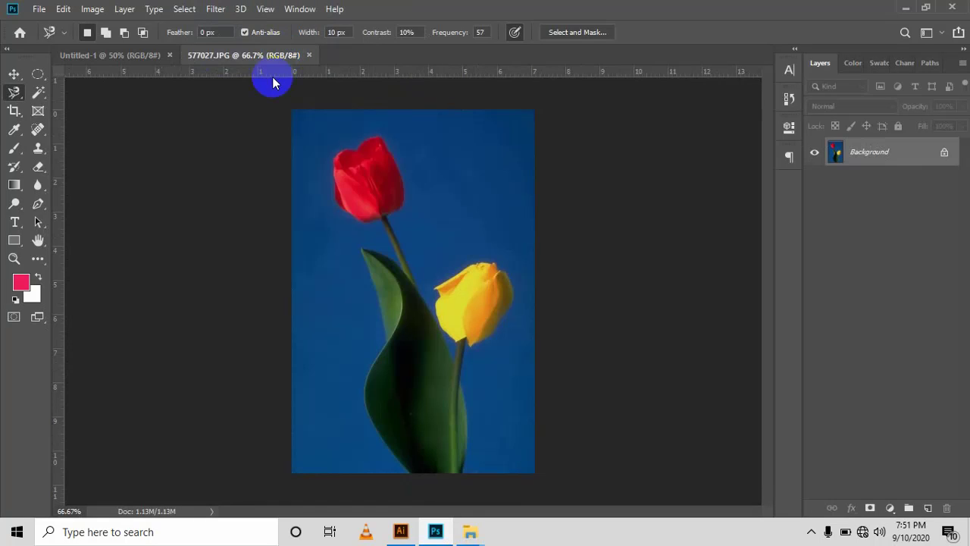
- Activate the freehand Lasso Tool for the tulip image
{"action": "left_click", "coordinate": [17, 73]}
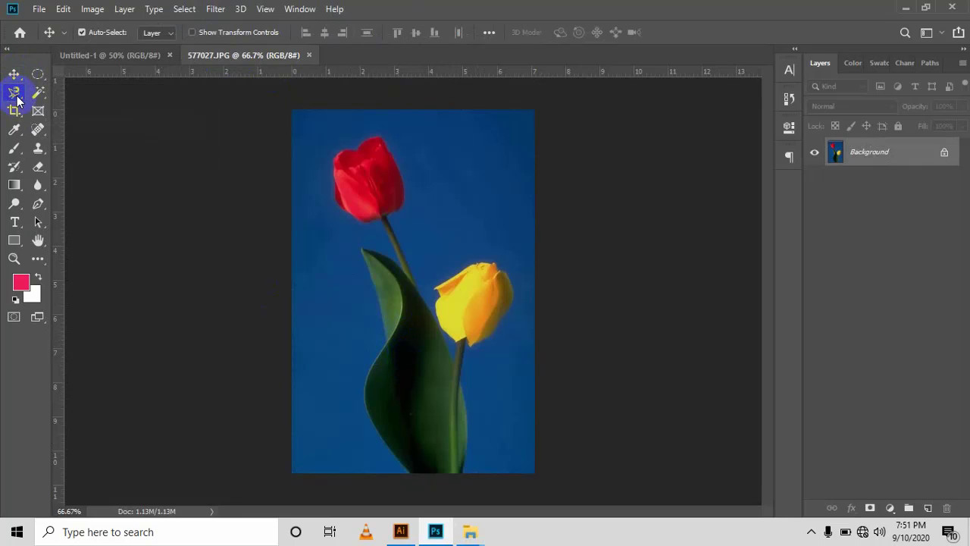
{"action": "left_click", "coordinate": [16, 97]}
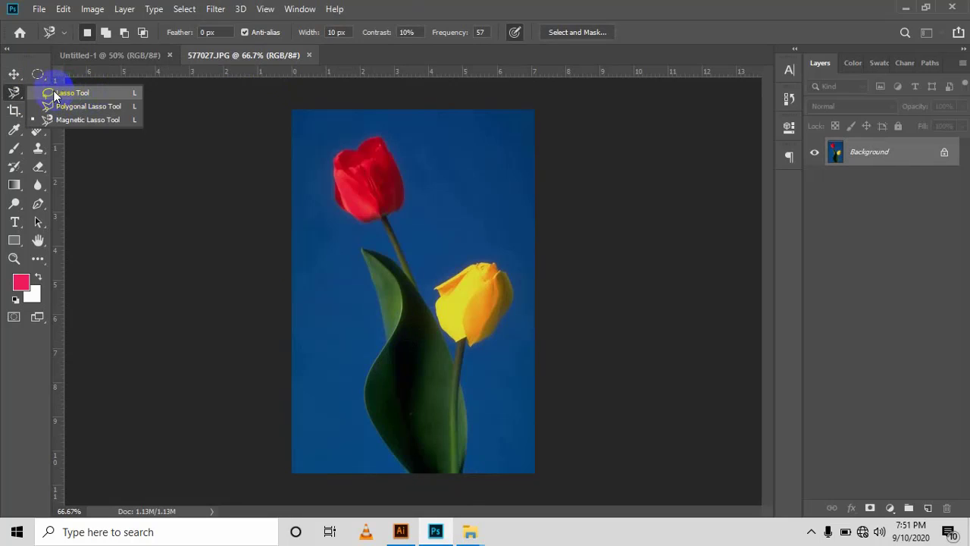
{"action": "left_click", "coordinate": [63, 92]}
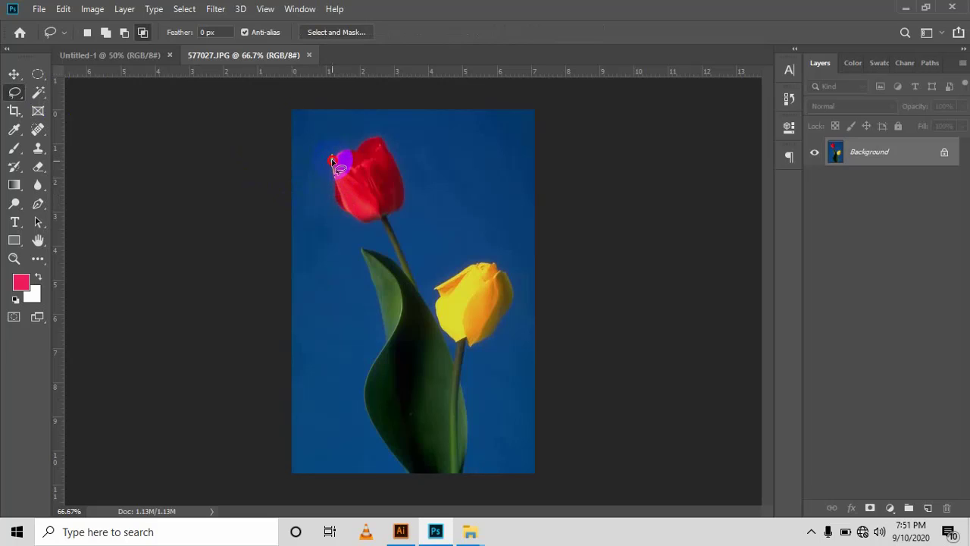
{"action": "mouse_move", "coordinate": [331, 159]}
{"action": "left_mouse_down"}
{"action": "mouse_move", "coordinate": [334, 173]}
{"action": "mouse_move", "coordinate": [341, 156]}
{"action": "left_mouse_up"}
{"action": "left_click_drag", "start_coordinate": [371, 137], "coordinate": [372, 137]}
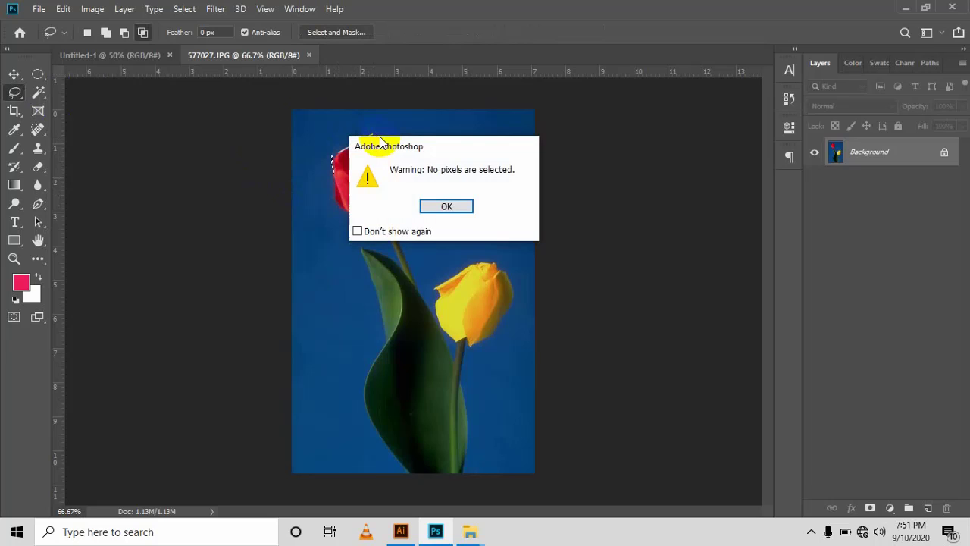
{"action": "left_click", "coordinate": [445, 205]}
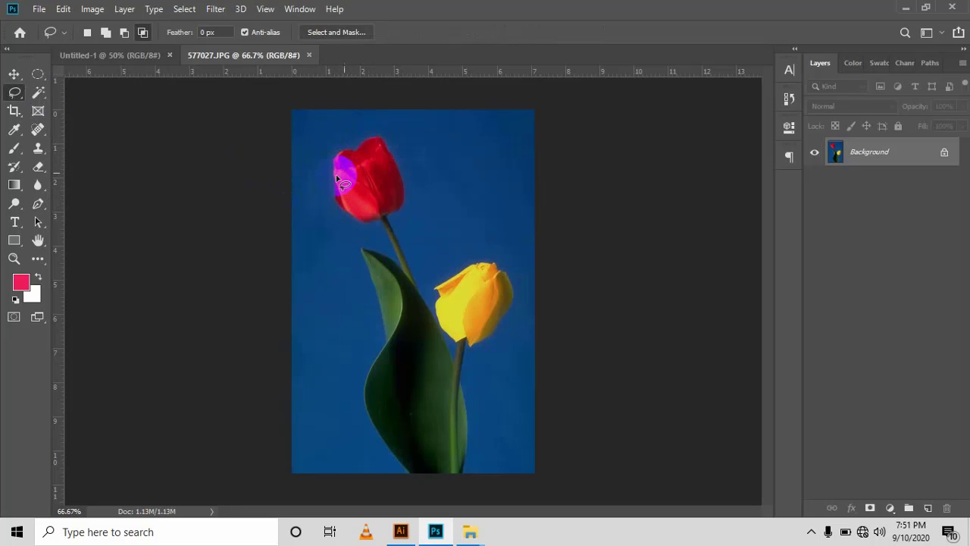
- Draw one closed freehand lasso selection around both tulips, their stems and the large leaf
{"action": "mouse_move", "coordinate": [334, 160]}
{"action": "left_mouse_down"}
{"action": "mouse_move", "coordinate": [347, 144]}
{"action": "mouse_move", "coordinate": [385, 146]}
{"action": "mouse_move", "coordinate": [407, 200]}
{"action": "mouse_move", "coordinate": [388, 219]}
{"action": "mouse_move", "coordinate": [425, 298]}
{"action": "mouse_move", "coordinate": [447, 273]}
{"action": "mouse_move", "coordinate": [485, 264]}
{"action": "mouse_move", "coordinate": [504, 270]}
{"action": "mouse_move", "coordinate": [513, 294]}
{"action": "mouse_move", "coordinate": [507, 328]}
{"action": "mouse_move", "coordinate": [473, 355]}
{"action": "mouse_move", "coordinate": [465, 401]}
{"action": "mouse_move", "coordinate": [473, 444]}
{"action": "mouse_move", "coordinate": [437, 478]}
{"action": "left_mouse_up"}
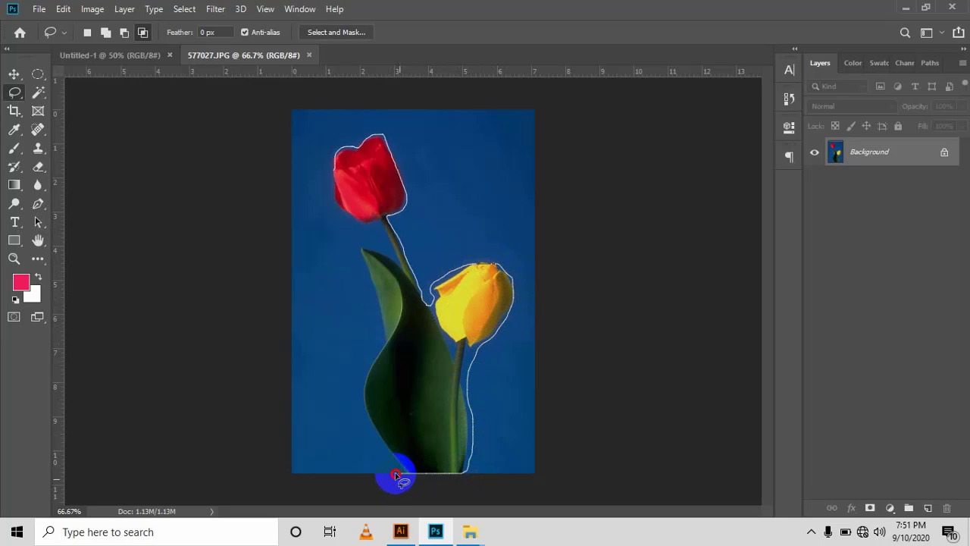
{"action": "left_click_drag", "start_coordinate": [384, 437], "coordinate": [367, 391]}
{"action": "mouse_move", "coordinate": [381, 342]}
{"action": "left_mouse_down"}
{"action": "mouse_move", "coordinate": [359, 244]}
{"action": "mouse_move", "coordinate": [372, 242]}
{"action": "mouse_move", "coordinate": [395, 264]}
{"action": "mouse_move", "coordinate": [393, 248]}
{"action": "mouse_move", "coordinate": [376, 220]}
{"action": "mouse_move", "coordinate": [350, 220]}
{"action": "mouse_move", "coordinate": [331, 198]}
{"action": "mouse_move", "coordinate": [333, 163]}
{"action": "left_mouse_up"}
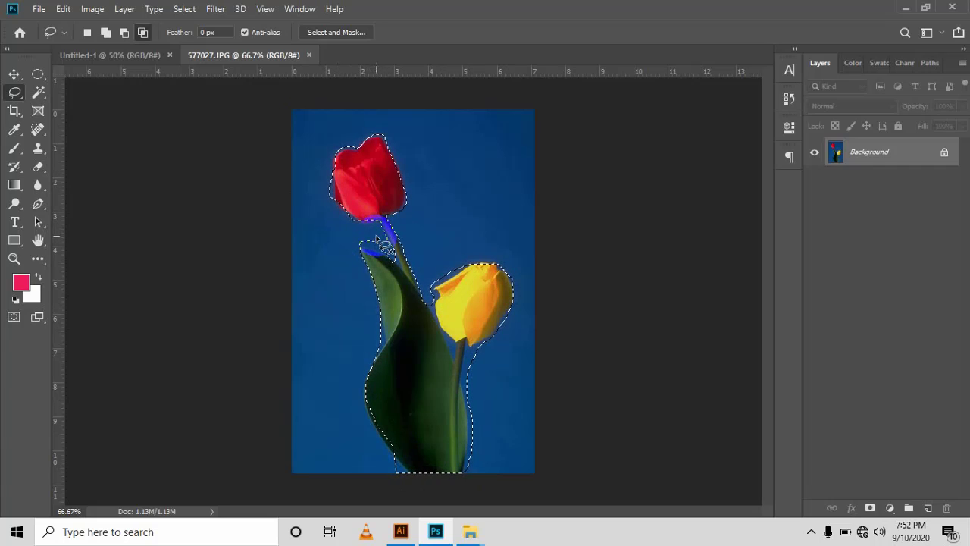
{"action": "left_click", "coordinate": [267, 166]}
{"action": "left_click", "coordinate": [87, 32]}
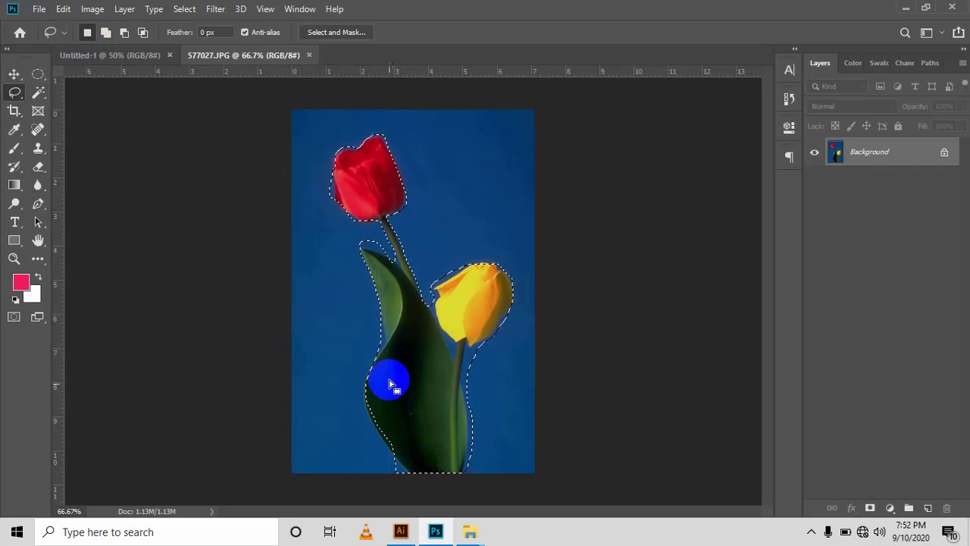
{"action": "left_click", "coordinate": [105, 33]}
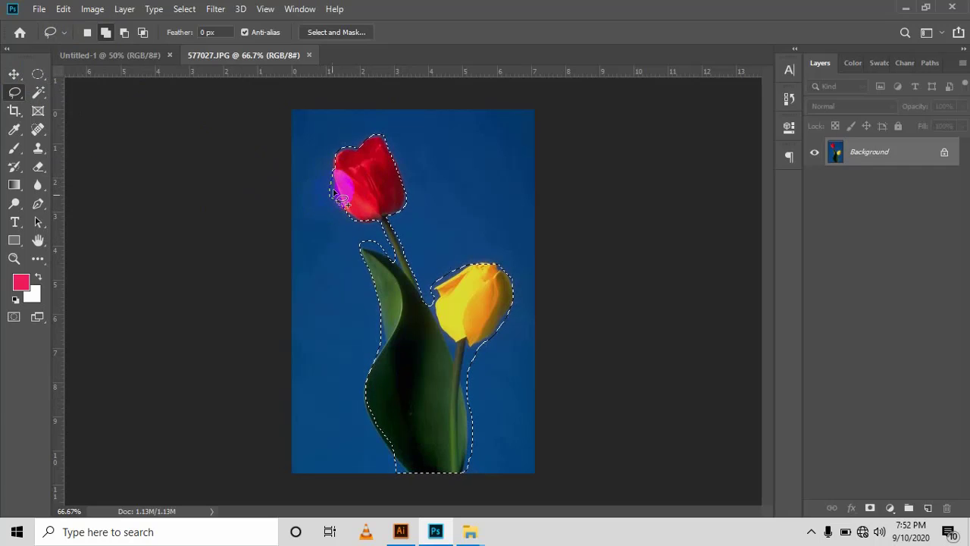
{"action": "left_click", "coordinate": [106, 34]}
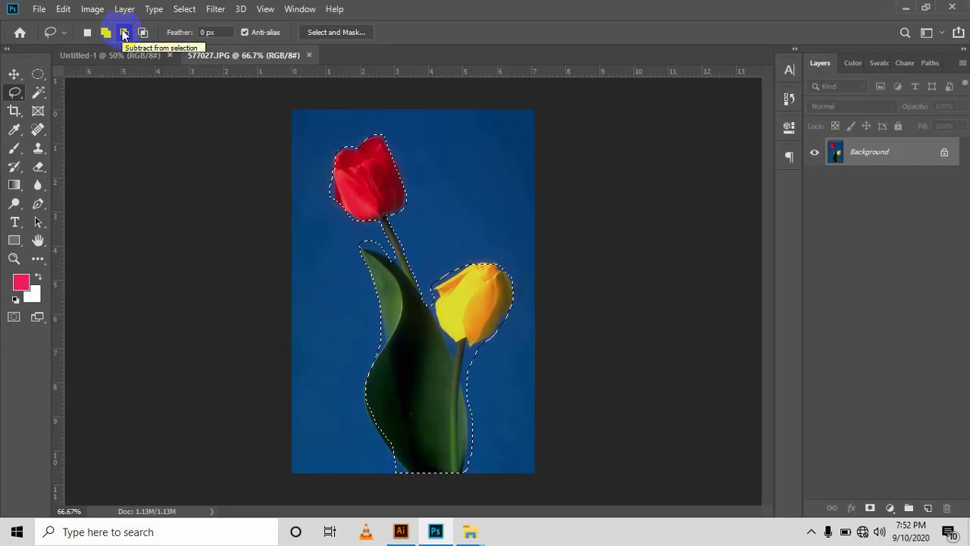
- Subtract the excess blue background around the leaf tip and along the yellow tulip and its stem from the lasso selection
{"action": "left_click", "coordinate": [124, 33]}
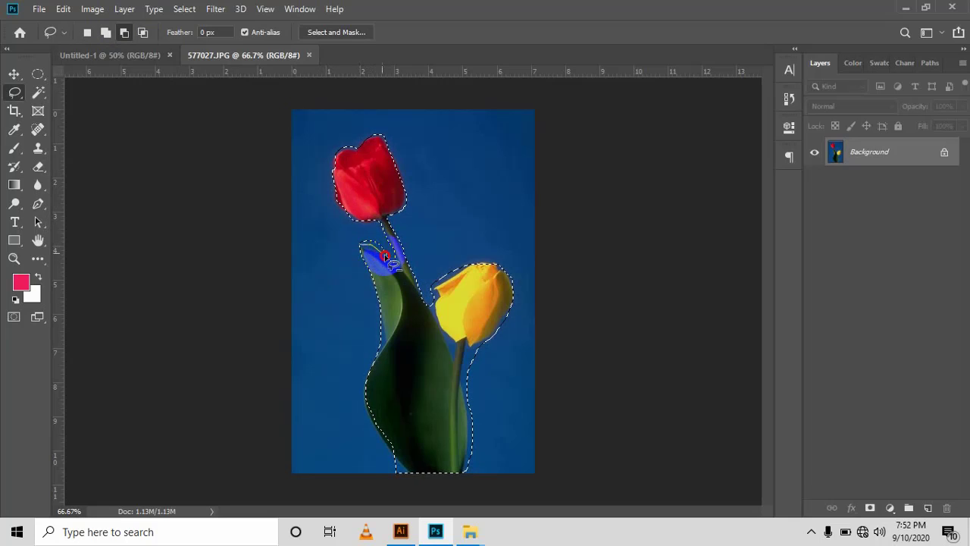
{"action": "mouse_move", "coordinate": [385, 256]}
{"action": "left_mouse_down"}
{"action": "mouse_move", "coordinate": [388, 242]}
{"action": "mouse_move", "coordinate": [369, 239]}
{"action": "mouse_move", "coordinate": [361, 243]}
{"action": "mouse_move", "coordinate": [373, 252]}
{"action": "mouse_move", "coordinate": [359, 266]}
{"action": "mouse_move", "coordinate": [380, 271]}
{"action": "mouse_move", "coordinate": [362, 251]}
{"action": "mouse_move", "coordinate": [388, 261]}
{"action": "mouse_move", "coordinate": [391, 250]}
{"action": "mouse_move", "coordinate": [365, 243]}
{"action": "mouse_move", "coordinate": [361, 268]}
{"action": "mouse_move", "coordinate": [411, 298]}
{"action": "mouse_move", "coordinate": [356, 250]}
{"action": "mouse_move", "coordinate": [393, 266]}
{"action": "mouse_move", "coordinate": [368, 239]}
{"action": "left_mouse_up"}
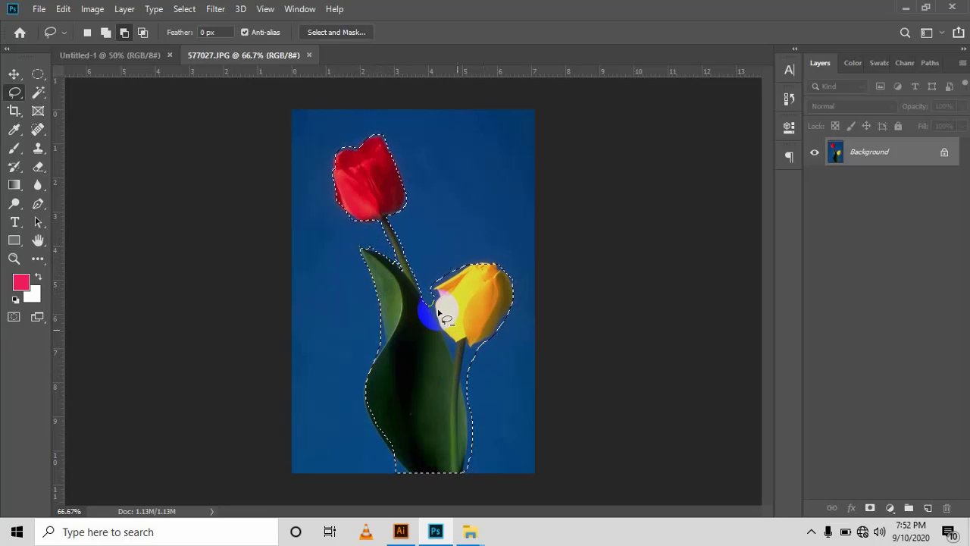
{"action": "mouse_move", "coordinate": [429, 290]}
{"action": "left_mouse_down"}
{"action": "mouse_move", "coordinate": [466, 268]}
{"action": "mouse_move", "coordinate": [449, 262]}
{"action": "mouse_move", "coordinate": [433, 292]}
{"action": "left_mouse_up"}
{"action": "mouse_move", "coordinate": [435, 307]}
{"action": "left_mouse_down"}
{"action": "mouse_move", "coordinate": [435, 287]}
{"action": "mouse_move", "coordinate": [447, 280]}
{"action": "left_mouse_up"}
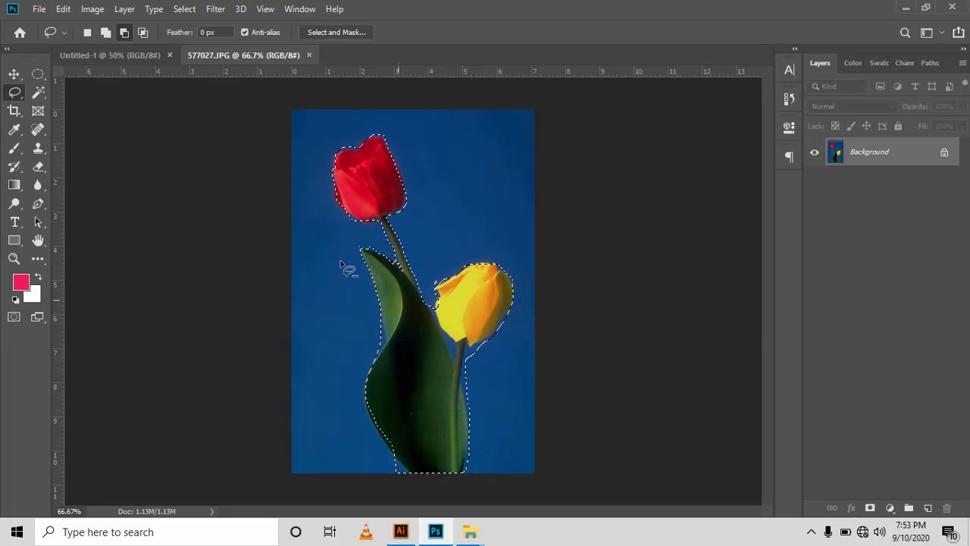
- Add a freehand loop of background beside the left edge of the large leaf to the lasso selection
{"action": "left_click", "coordinate": [111, 34]}
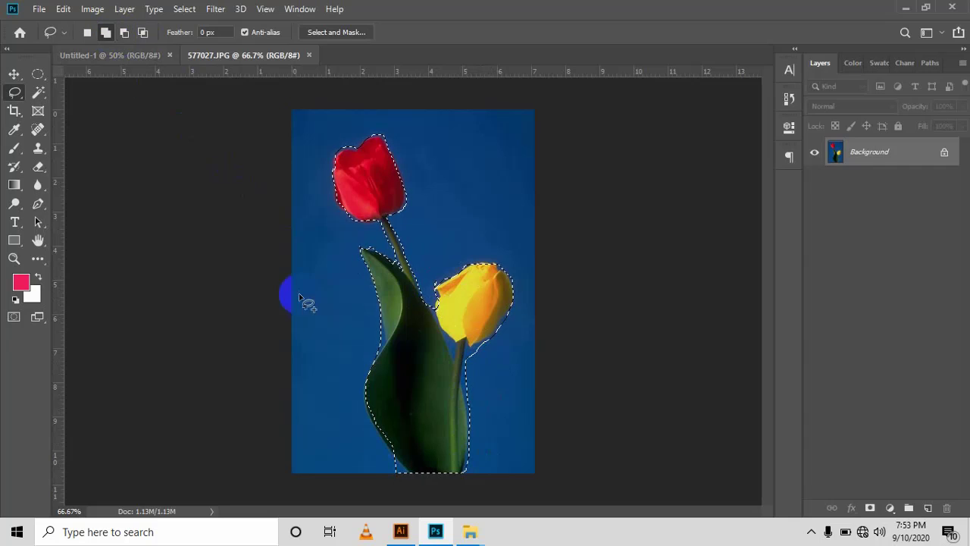
{"action": "mouse_move", "coordinate": [356, 284]}
{"action": "left_mouse_down"}
{"action": "mouse_move", "coordinate": [411, 347]}
{"action": "mouse_move", "coordinate": [331, 338]}
{"action": "left_mouse_up"}
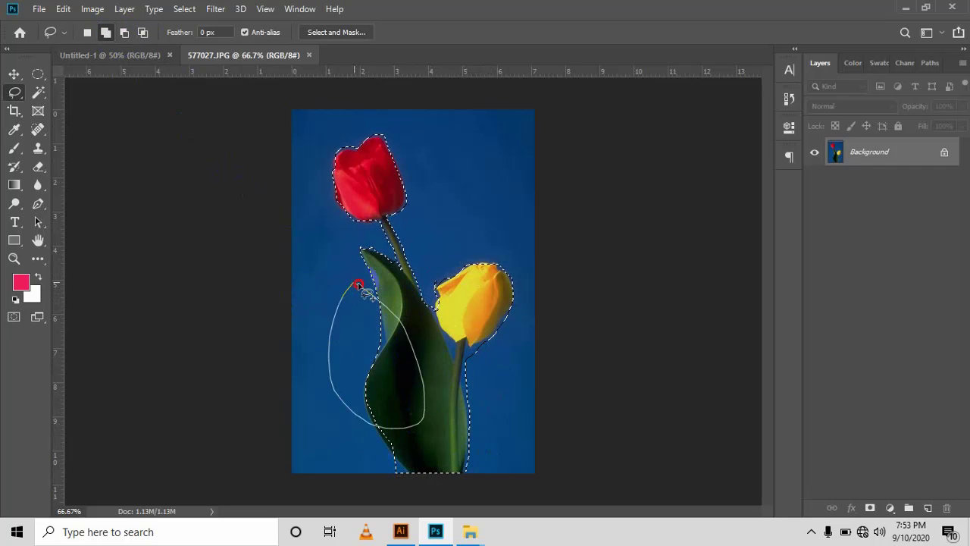
{"action": "left_click_drag", "start_coordinate": [358, 286], "coordinate": [359, 287]}
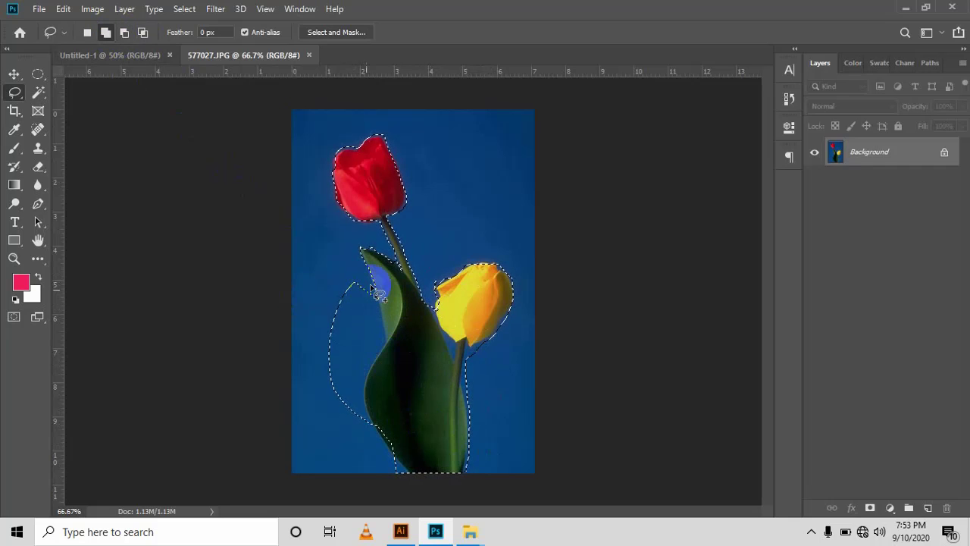
- Intersect the selection with a freehand loop around the left half of the leaf and the background beside it
{"action": "left_click", "coordinate": [144, 33]}
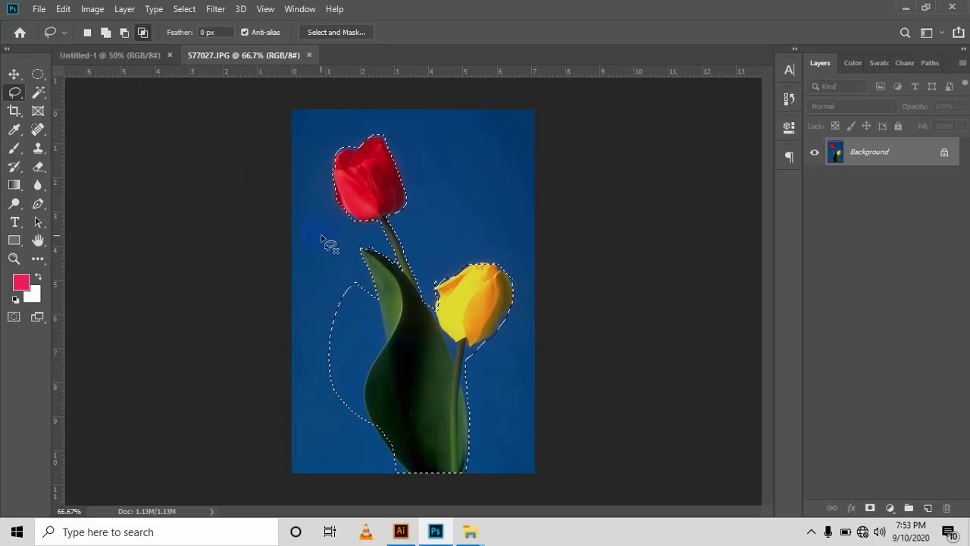
{"action": "mouse_move", "coordinate": [333, 236]}
{"action": "left_mouse_down"}
{"action": "mouse_move", "coordinate": [379, 259]}
{"action": "mouse_move", "coordinate": [414, 355]}
{"action": "mouse_move", "coordinate": [417, 402]}
{"action": "mouse_move", "coordinate": [398, 435]}
{"action": "mouse_move", "coordinate": [351, 448]}
{"action": "left_mouse_up"}
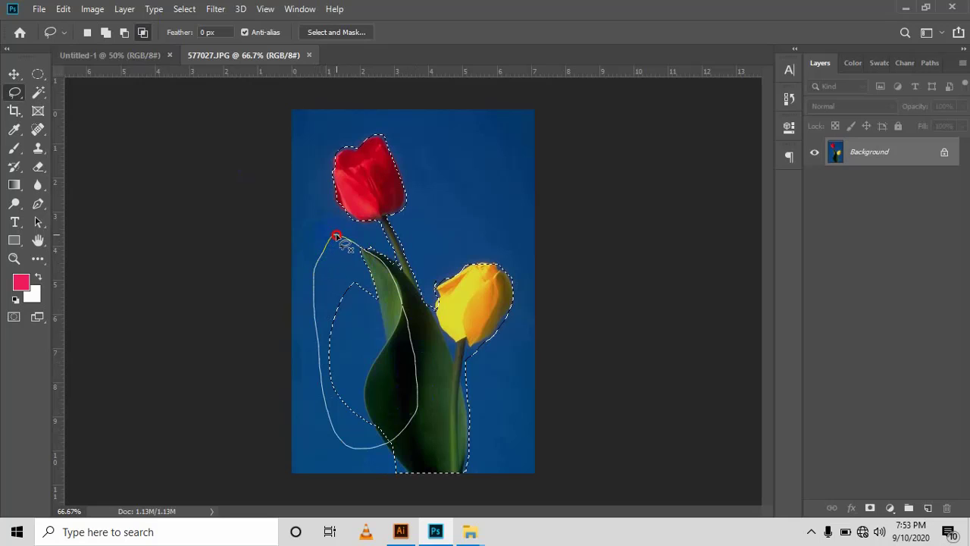
{"action": "left_click_drag", "start_coordinate": [340, 238], "coordinate": [338, 235]}
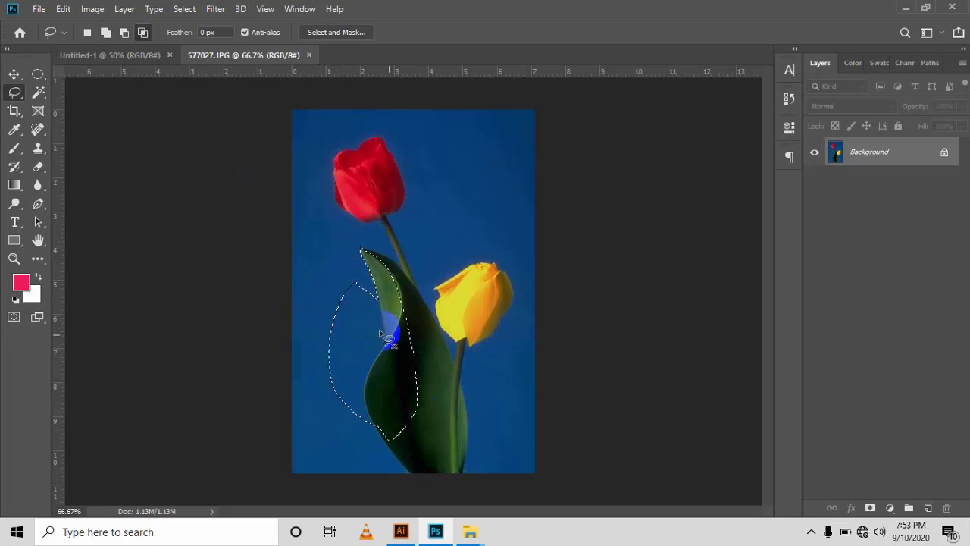
- Add a freehand loop enclosing both tulips to the lasso selection, and deselect everything
{"action": "left_click", "coordinate": [106, 34]}
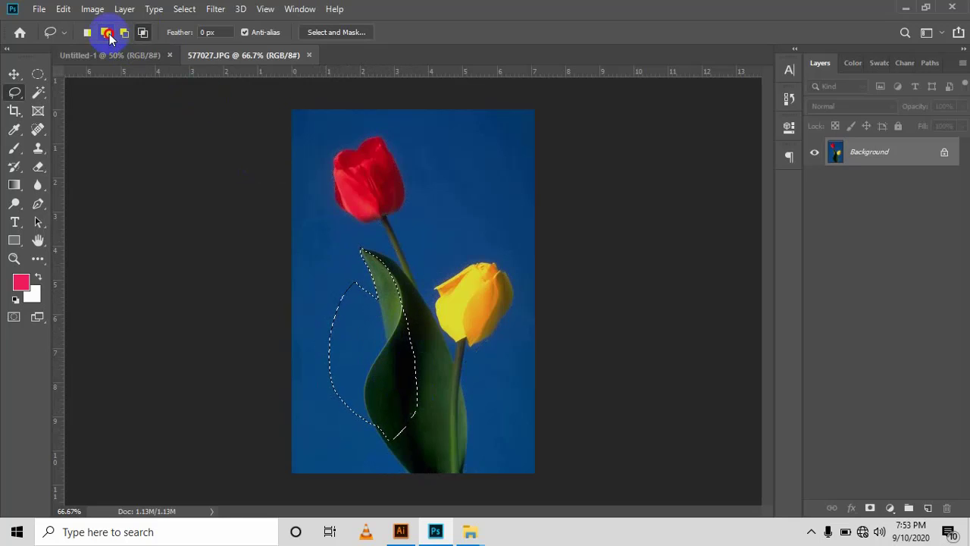
{"action": "mouse_move", "coordinate": [333, 145]}
{"action": "left_mouse_down"}
{"action": "mouse_move", "coordinate": [337, 212]}
{"action": "mouse_move", "coordinate": [412, 401]}
{"action": "mouse_move", "coordinate": [462, 438]}
{"action": "mouse_move", "coordinate": [510, 381]}
{"action": "mouse_move", "coordinate": [483, 169]}
{"action": "mouse_move", "coordinate": [402, 128]}
{"action": "mouse_move", "coordinate": [338, 156]}
{"action": "left_mouse_up"}
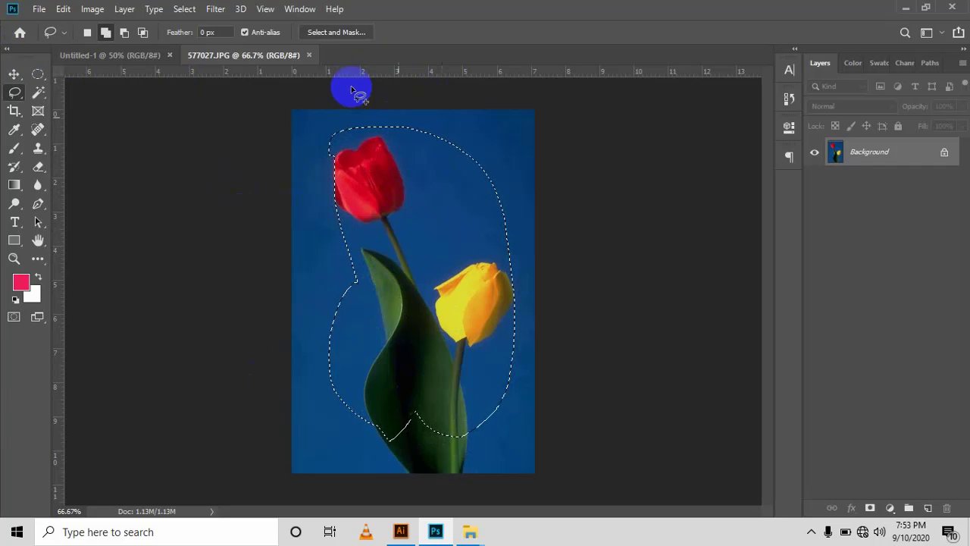
{"action": "left_click", "coordinate": [403, 244]}
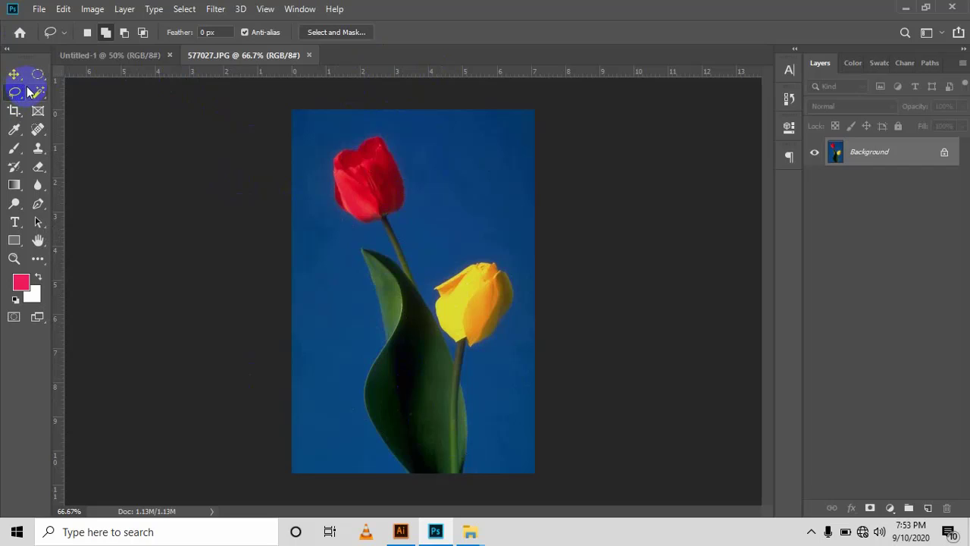
- Return the Lasso Tool to New Selection mode on the tulip photo and switch to the Polygonal Lasso Tool
{"action": "left_click", "coordinate": [103, 62]}
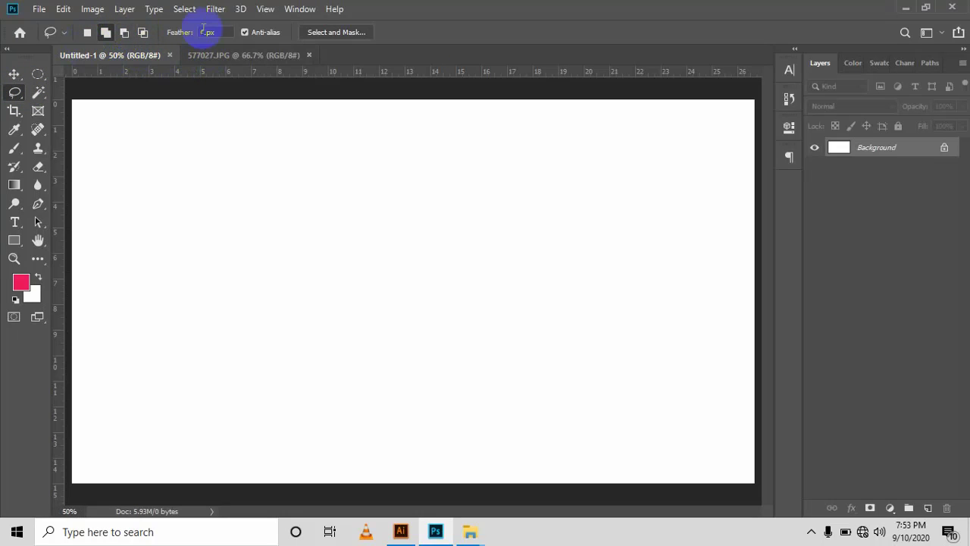
{"action": "left_click", "coordinate": [233, 59]}
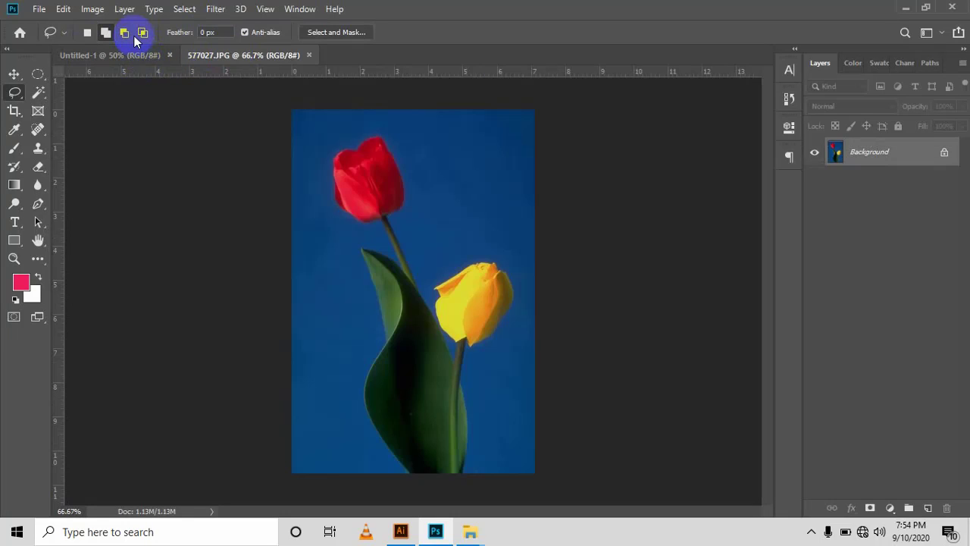
{"action": "left_click", "coordinate": [85, 34]}
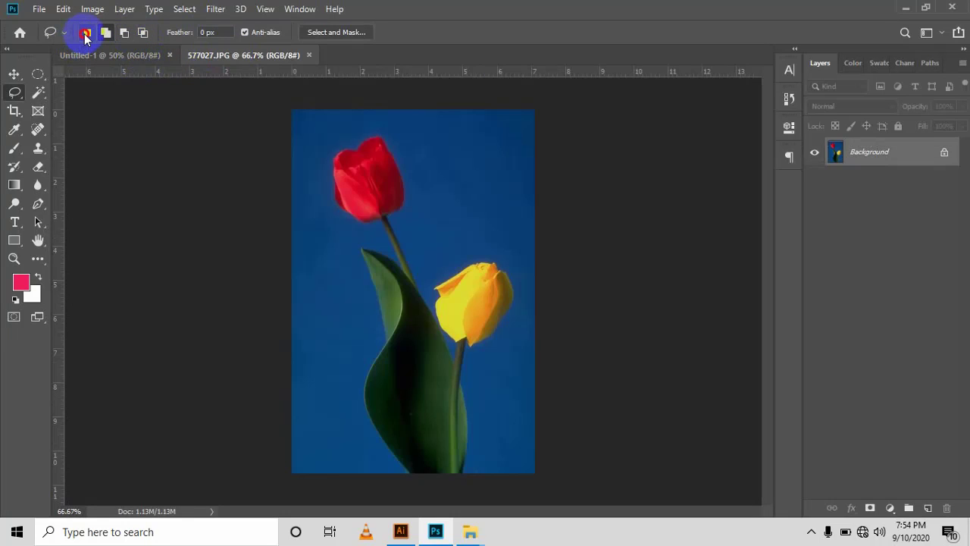
{"action": "right_click", "coordinate": [14, 92]}
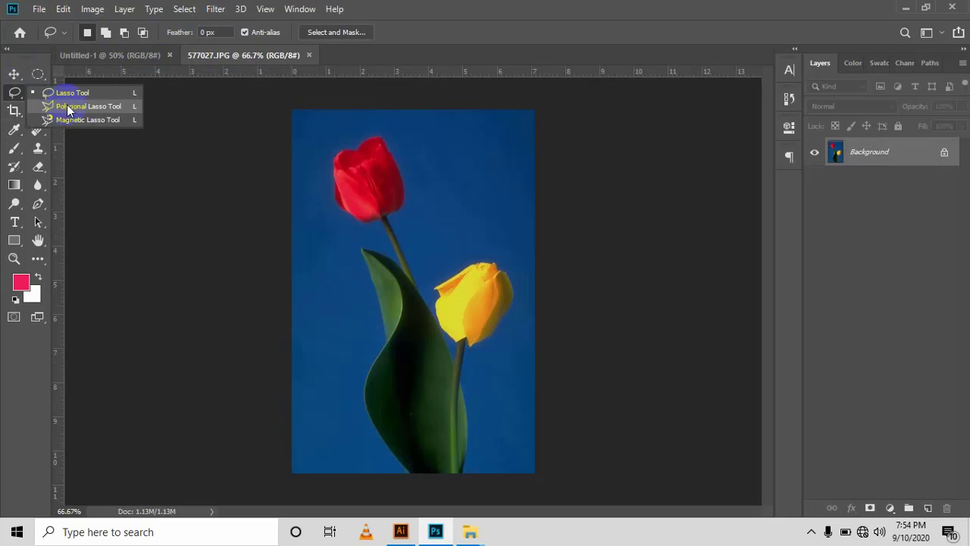
{"action": "left_click", "coordinate": [106, 105]}
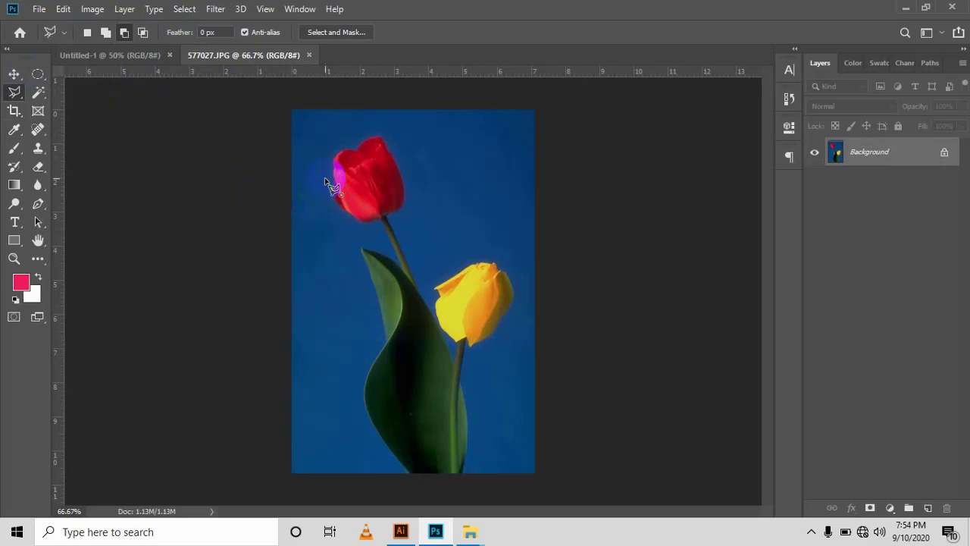
{"action": "left_click", "coordinate": [335, 194]}
{"action": "key", "text": "Escape"}
- Examine the tulip photo at different magnifications with the Zoom Tool, from pixel level back out to the whole flowers
{"action": "scroll", "coordinate": [373, 241], "scroll_direction": "up", "scroll_amount": 5}
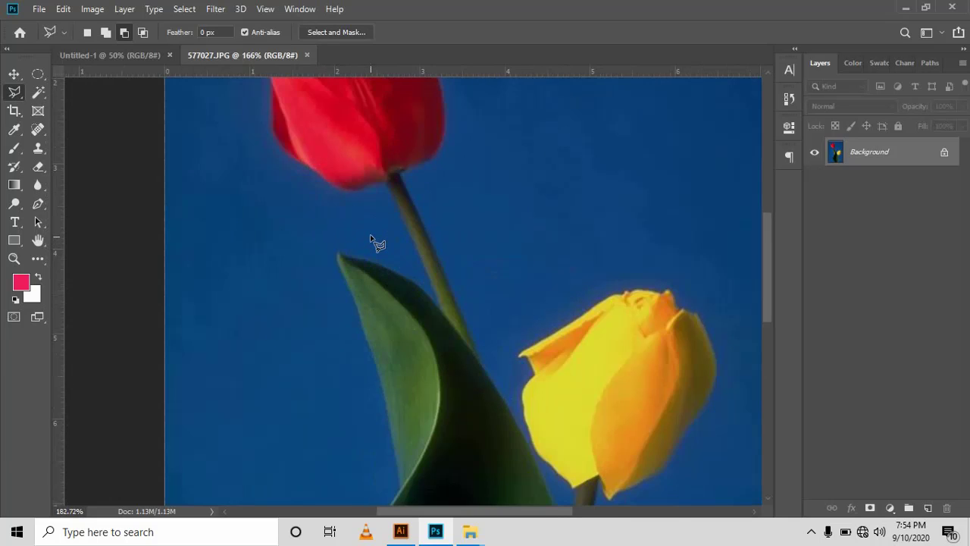
{"action": "mouse_move", "coordinate": [386, 159]}
{"action": "left_mouse_down"}
{"action": "mouse_move", "coordinate": [400, 422]}
{"action": "mouse_move", "coordinate": [389, 329]}
{"action": "mouse_move", "coordinate": [373, 307]}
{"action": "left_mouse_up"}
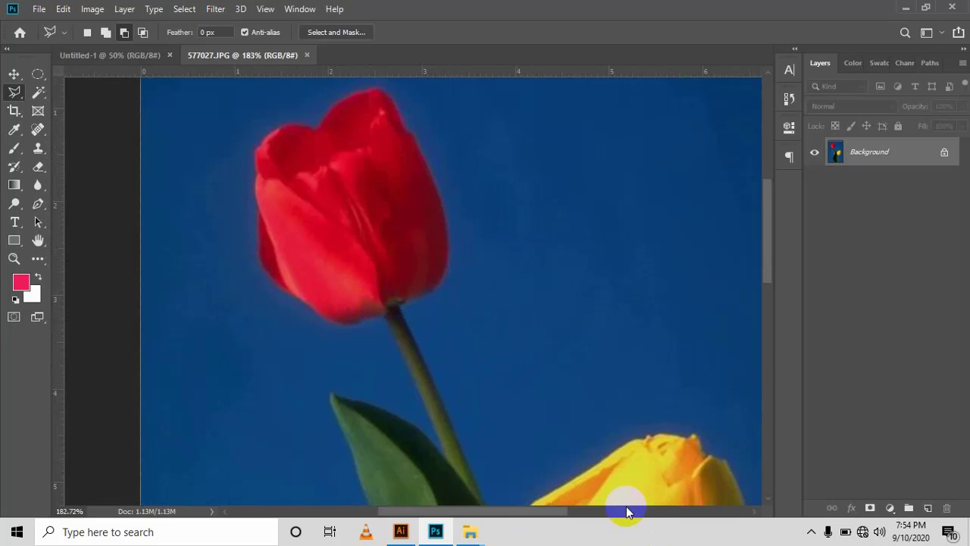
{"action": "left_click", "coordinate": [13, 259]}
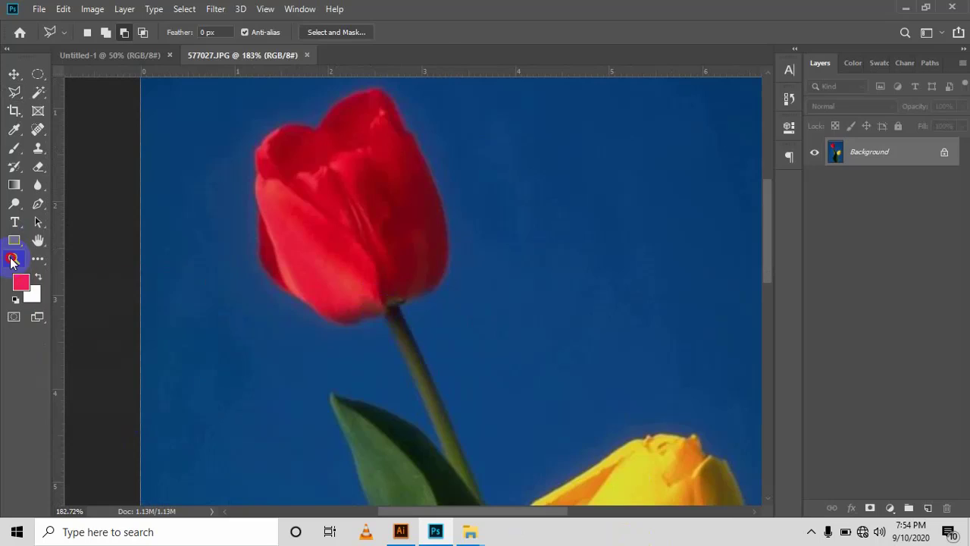
{"action": "left_click_drag", "start_coordinate": [181, 293], "coordinate": [463, 381]}
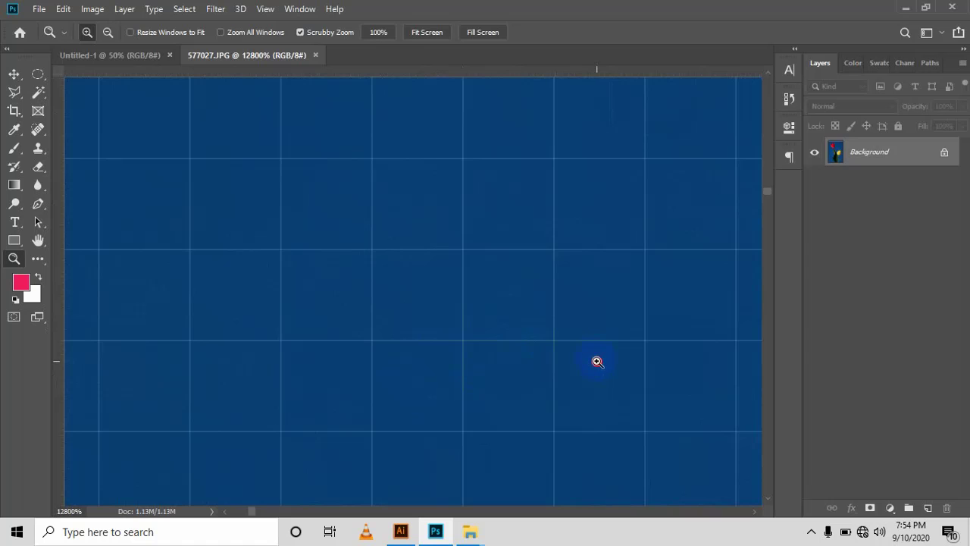
{"action": "left_click_drag", "start_coordinate": [597, 362], "coordinate": [556, 340]}
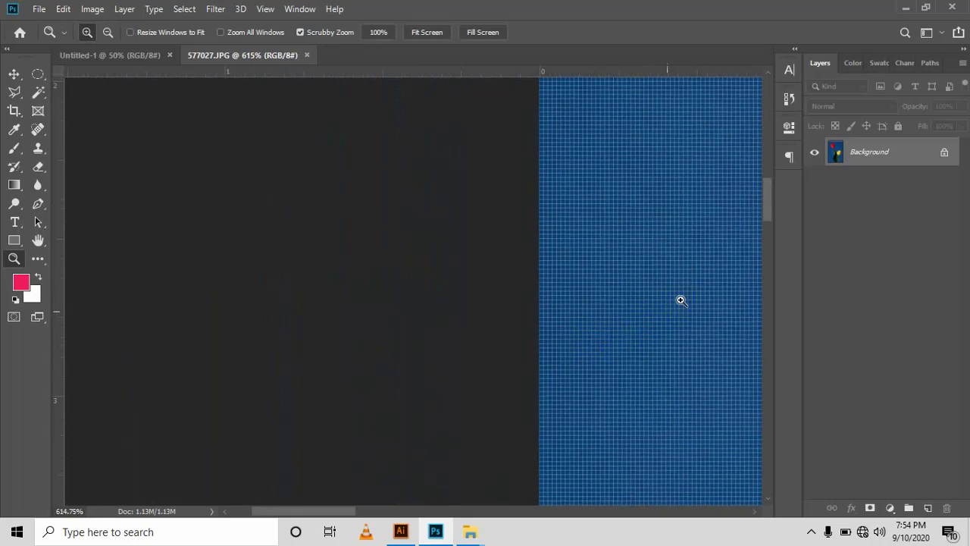
{"action": "left_click_drag", "start_coordinate": [609, 296], "coordinate": [401, 301]}
{"action": "left_click_drag", "start_coordinate": [557, 377], "coordinate": [542, 349]}
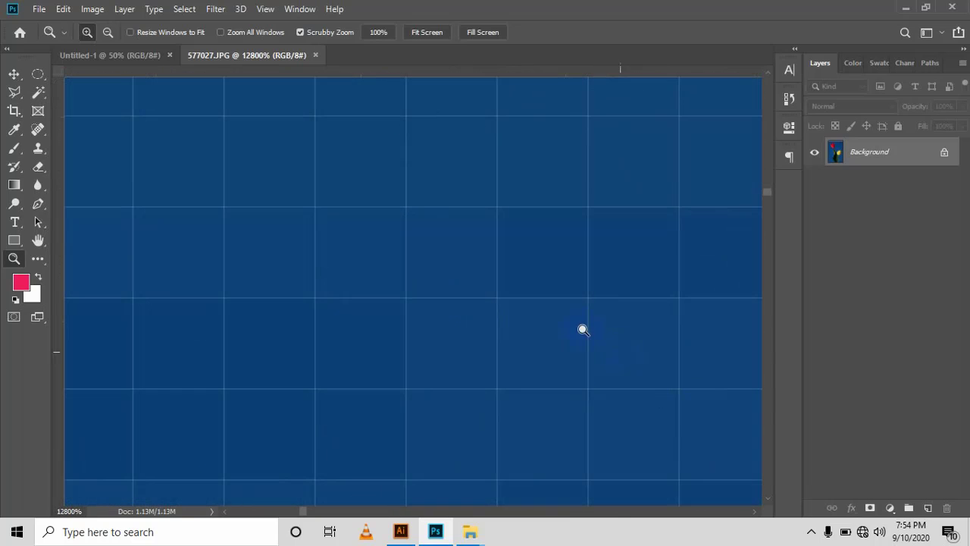
{"action": "left_click_drag", "start_coordinate": [641, 372], "coordinate": [518, 345]}
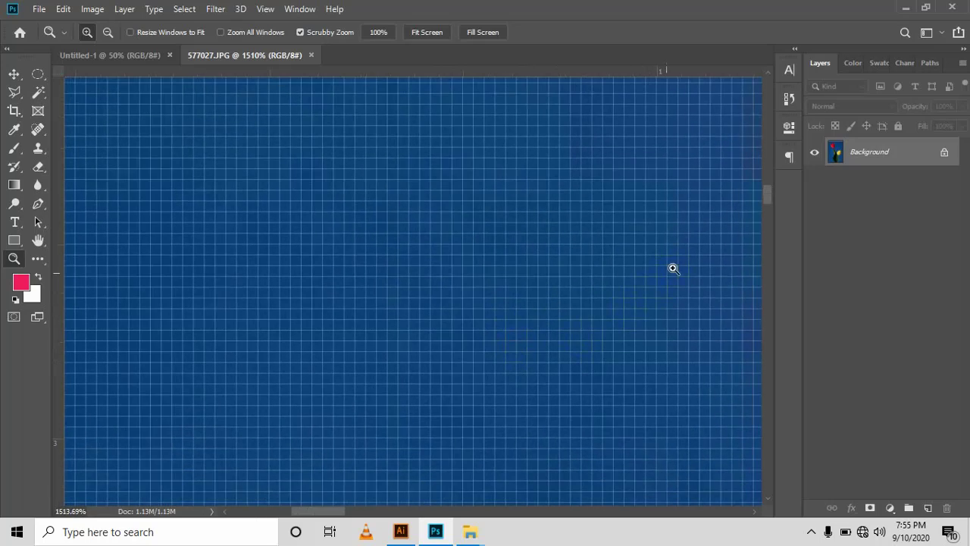
{"action": "left_click_drag", "start_coordinate": [495, 312], "coordinate": [235, 318]}
{"action": "left_click_drag", "start_coordinate": [683, 296], "coordinate": [383, 320]}
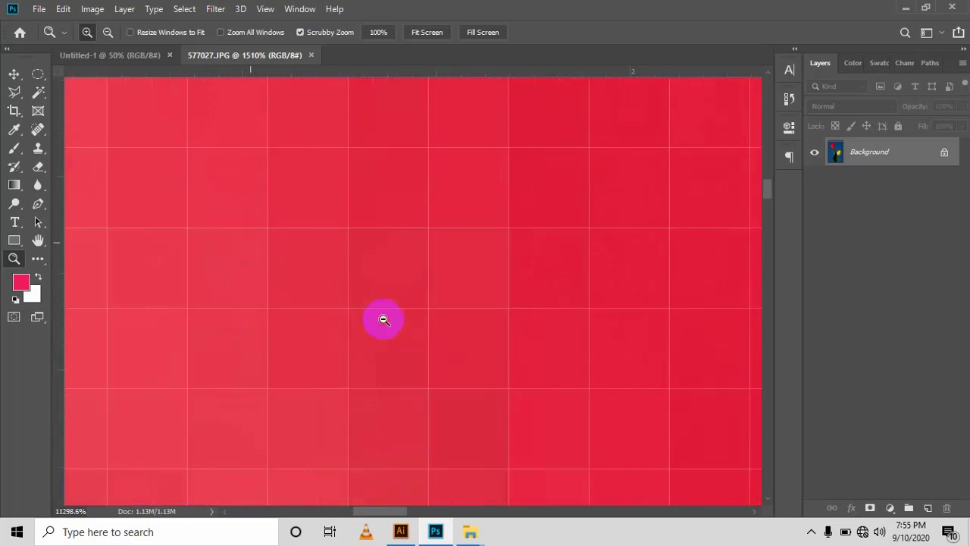
{"action": "left_click_drag", "start_coordinate": [444, 342], "coordinate": [412, 314]}
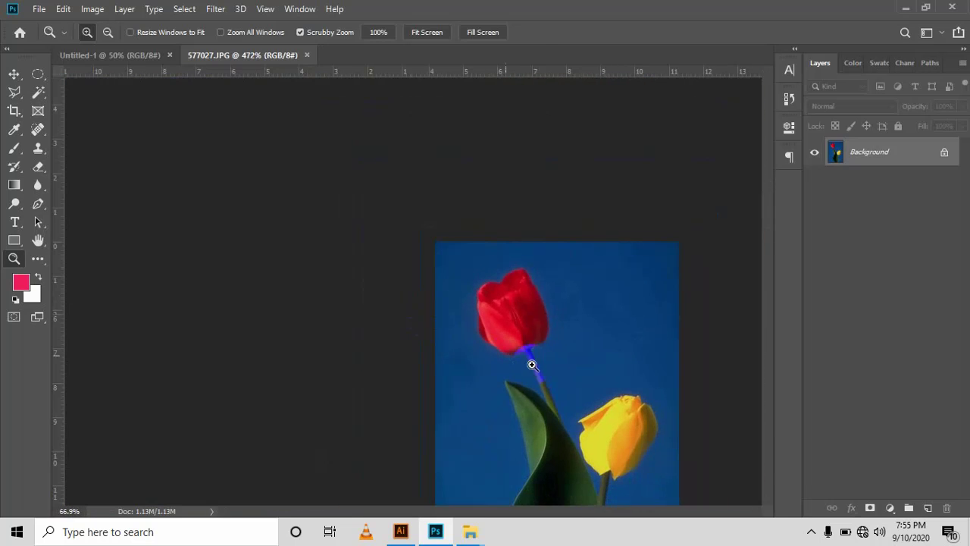
- Magnify the photo to about 368% and frame the upper part of the red tulip with the Hand Tool
{"action": "left_click_drag", "start_coordinate": [531, 365], "coordinate": [555, 399]}
{"action": "left_click_drag", "start_coordinate": [354, 272], "coordinate": [390, 281]}
{"action": "left_click_drag", "start_coordinate": [310, 289], "coordinate": [360, 319]}
{"action": "key", "text": "space"}
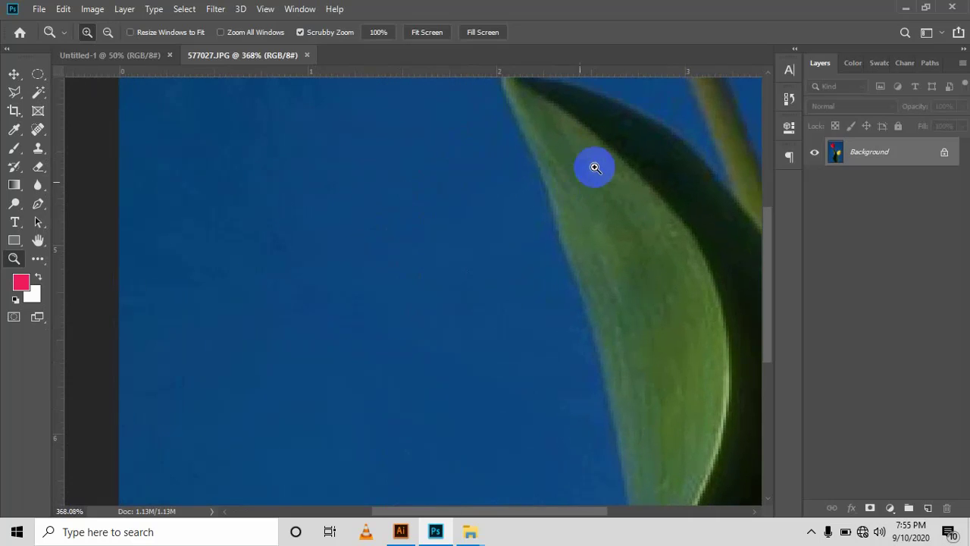
{"action": "left_click_drag", "start_coordinate": [595, 165], "coordinate": [281, 450]}
{"action": "left_click", "coordinate": [267, 230]}
{"action": "left_click_drag", "start_coordinate": [267, 230], "coordinate": [559, 411]}
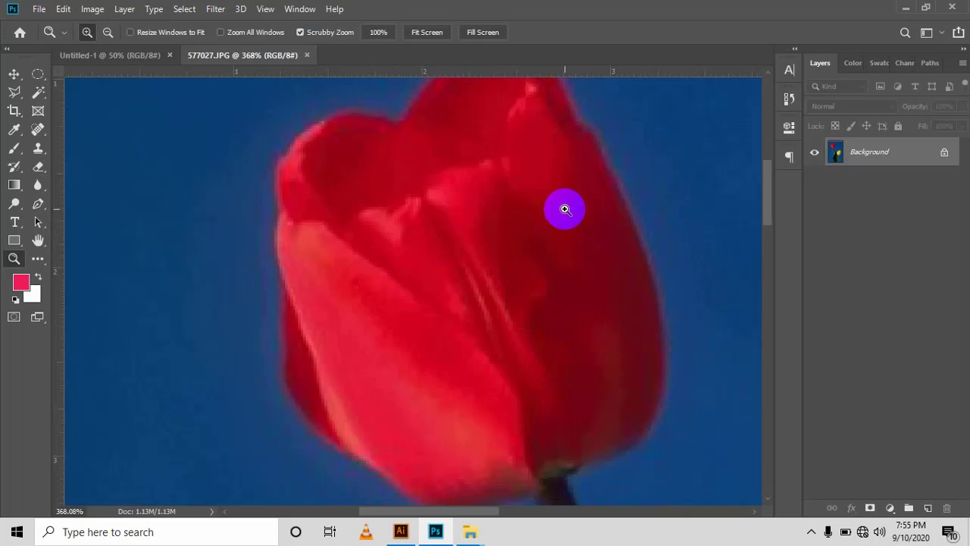
{"action": "left_click", "coordinate": [38, 241]}
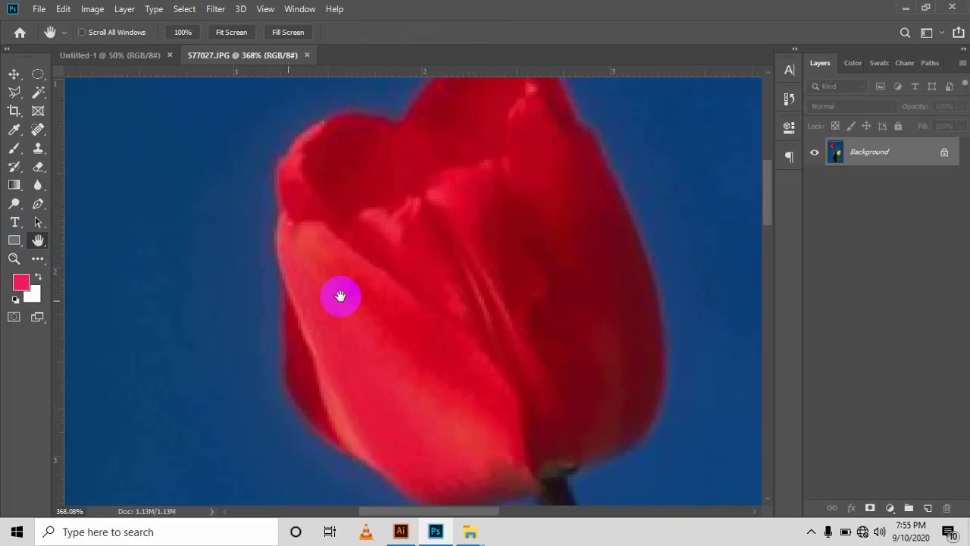
{"action": "left_click_drag", "start_coordinate": [371, 298], "coordinate": [322, 236]}
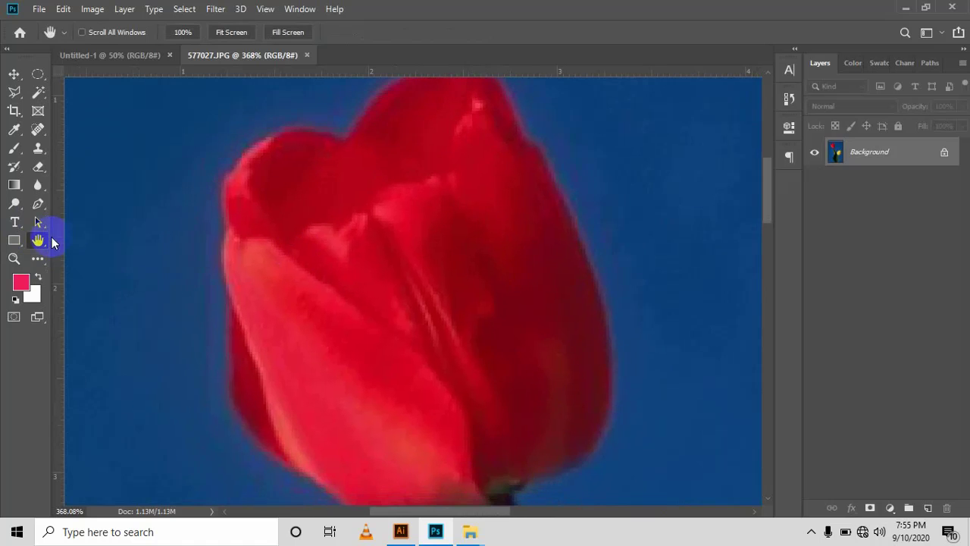
{"action": "left_click_drag", "start_coordinate": [227, 238], "coordinate": [69, 238]}
{"action": "left_click_drag", "start_coordinate": [200, 271], "coordinate": [357, 310]}
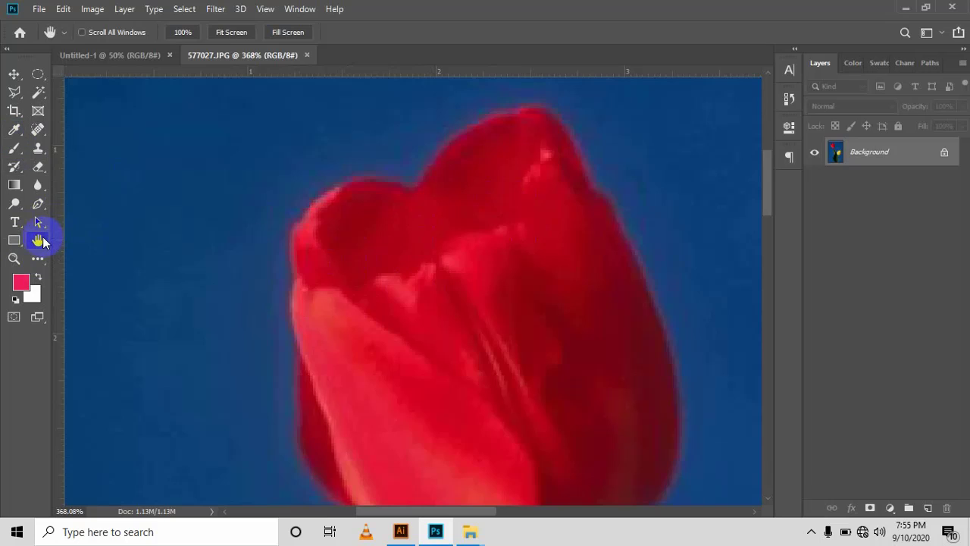
- Start a Polygonal Lasso outline at the notch in the red tulip's top edge and trace up to the petal tip
{"action": "left_click", "coordinate": [16, 96]}
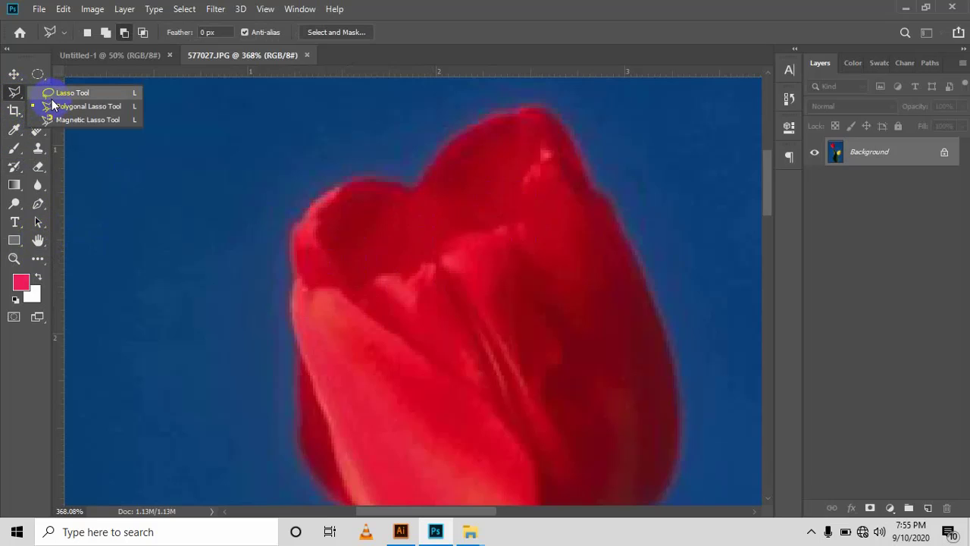
{"action": "left_click", "coordinate": [52, 106]}
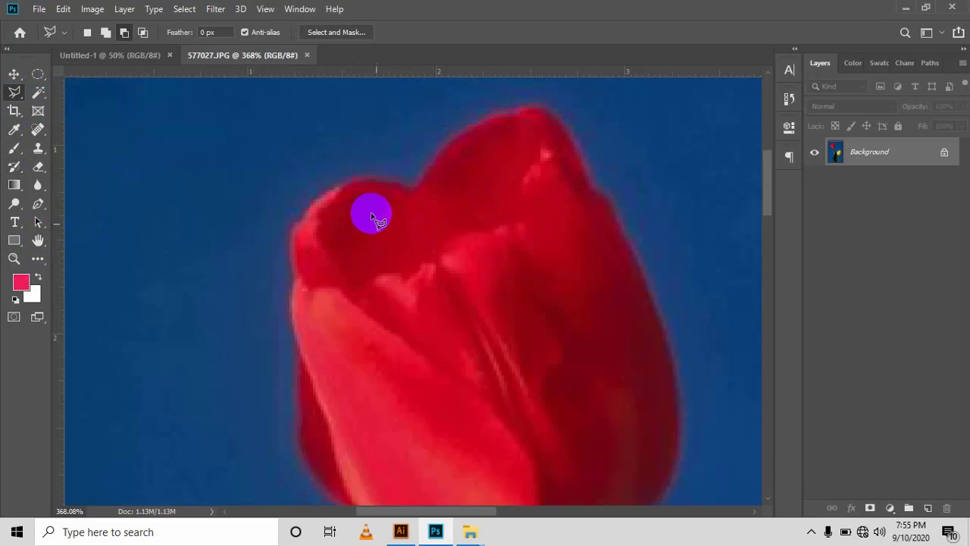
{"action": "left_click", "coordinate": [413, 187]}
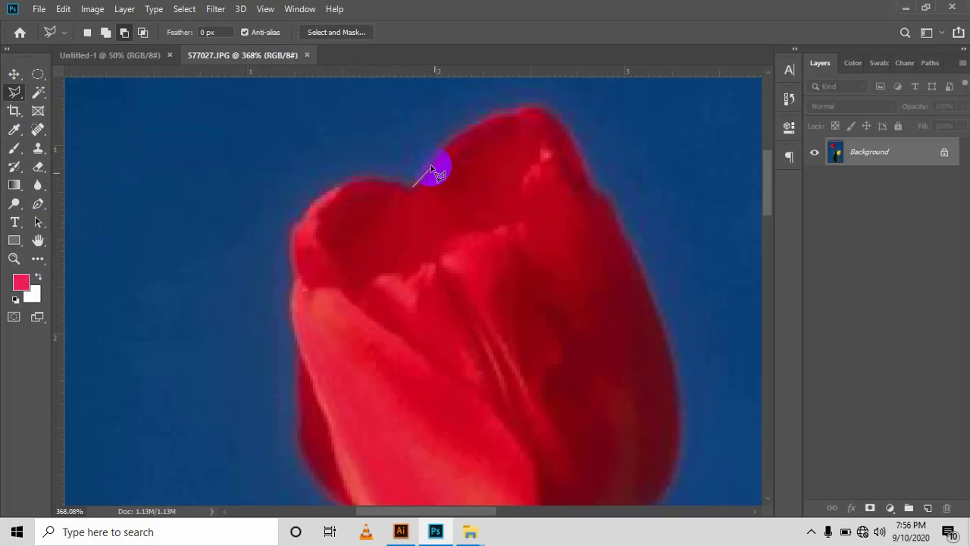
{"action": "left_click", "coordinate": [431, 164]}
{"action": "left_click", "coordinate": [453, 140]}
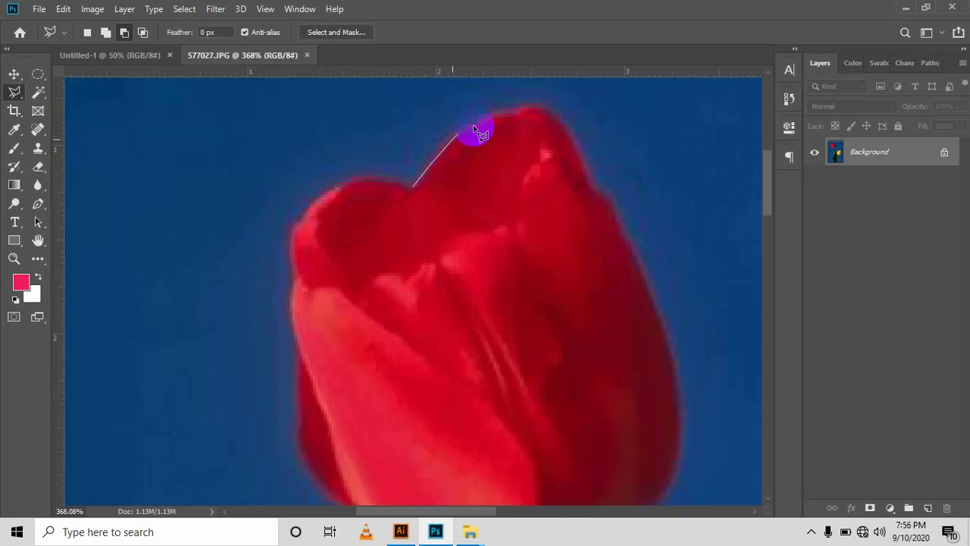
{"action": "left_click", "coordinate": [475, 123]}
{"action": "left_click", "coordinate": [544, 109]}
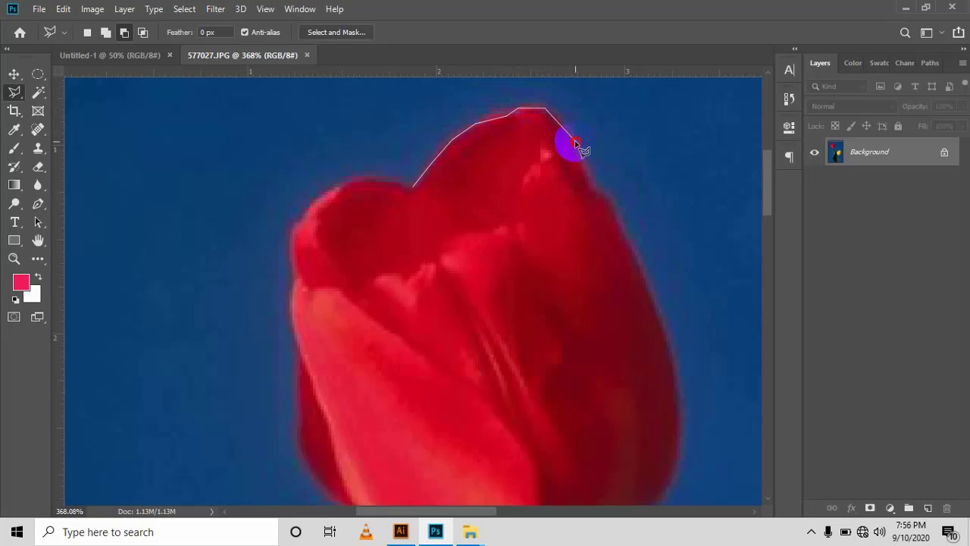
- Continue the polygonal outline from the petal tip down the red tulip's right edge
{"action": "left_click", "coordinate": [575, 142]}
{"action": "left_click", "coordinate": [598, 188]}
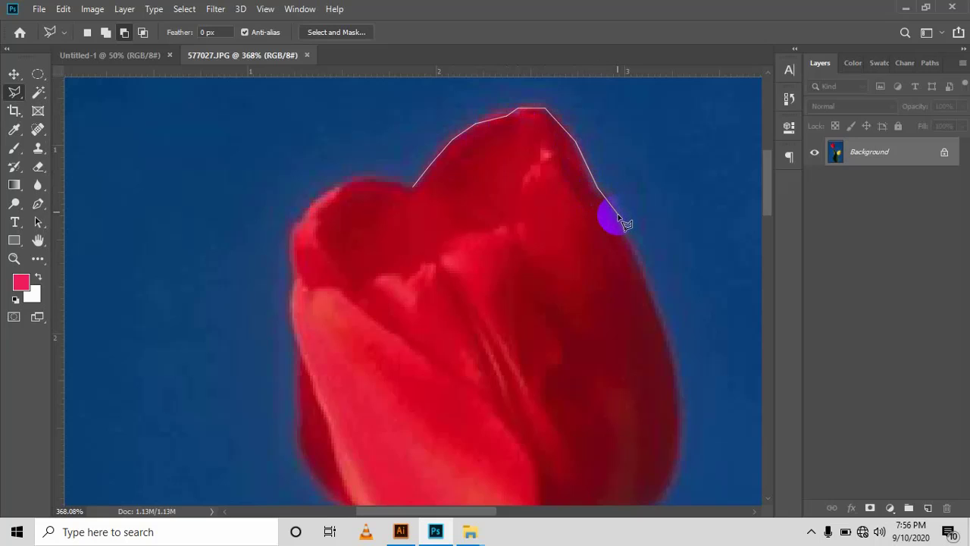
{"action": "left_click", "coordinate": [618, 215]}
{"action": "left_click", "coordinate": [628, 250]}
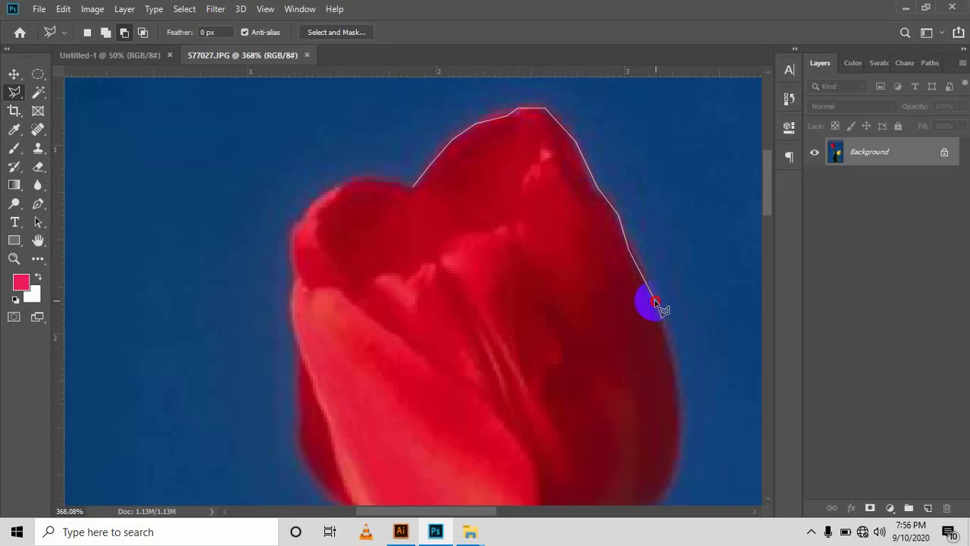
{"action": "left_click", "coordinate": [654, 301]}
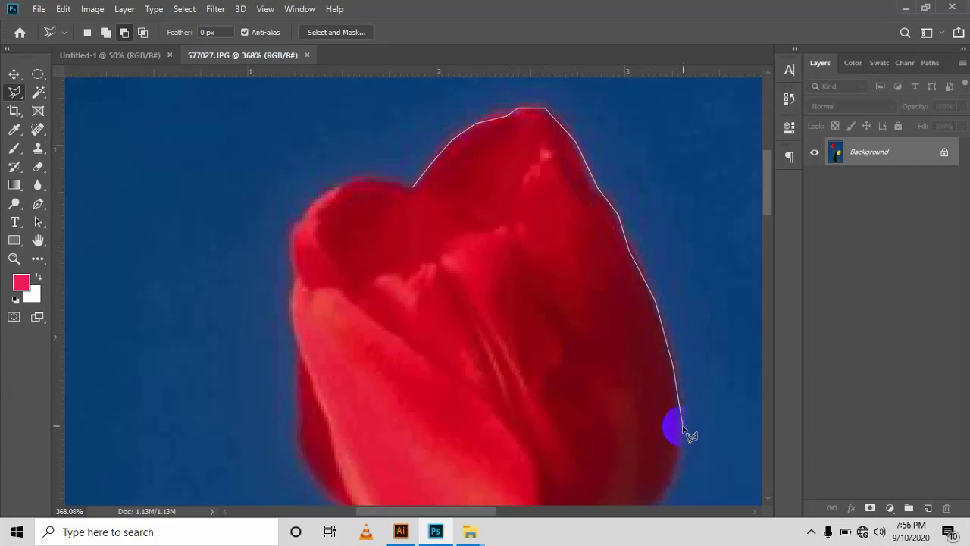
- Trace the polygonal outline around the red tulip's lower right curve to the top of its stem
{"action": "left_click_drag", "start_coordinate": [681, 433], "coordinate": [626, 144]}
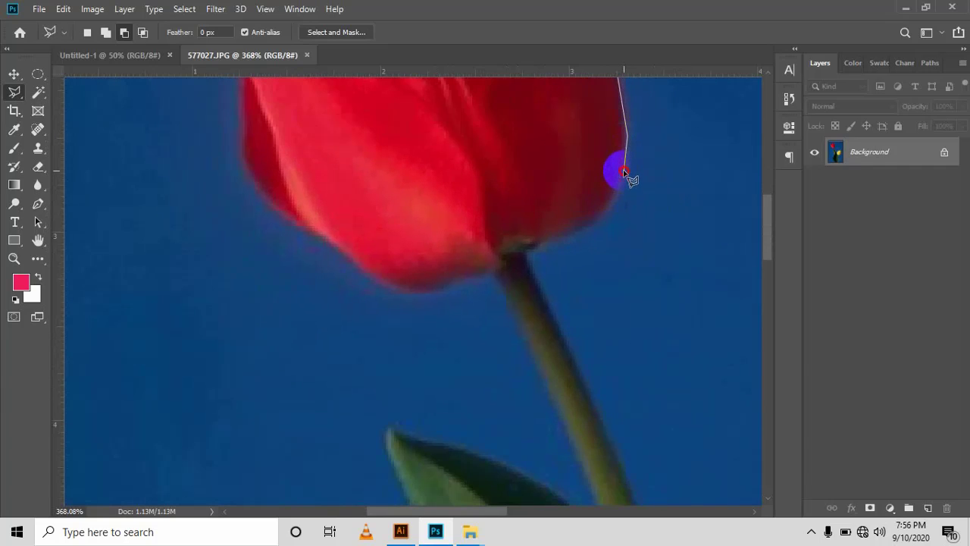
{"action": "left_click", "coordinate": [612, 199]}
{"action": "left_click", "coordinate": [590, 221]}
{"action": "left_click", "coordinate": [528, 251]}
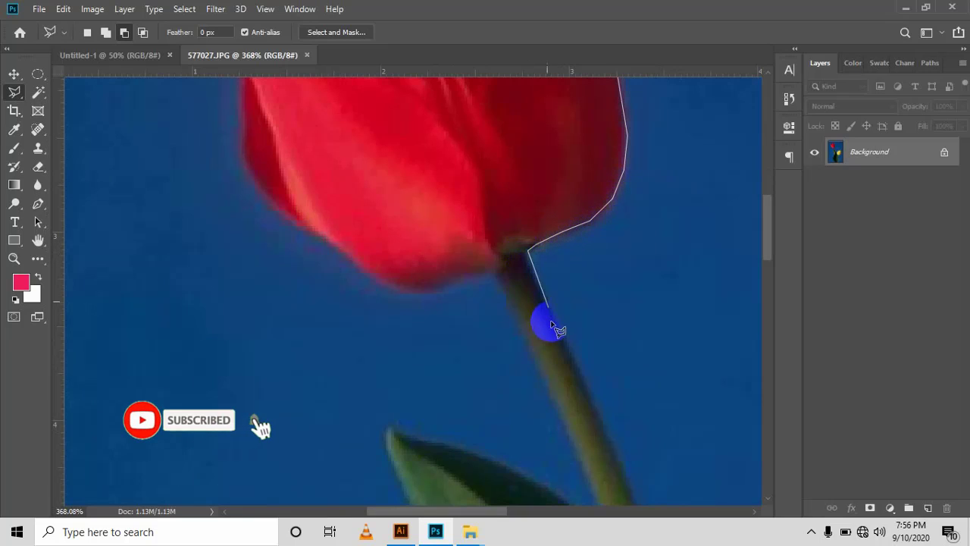
{"action": "left_click", "coordinate": [522, 255]}
- Continue the polygonal outline down the red tulip's stem and the dark leaf's right edge to the yellow tulip's stem
{"action": "mouse_move", "coordinate": [573, 363]}
{"action": "left_mouse_down"}
{"action": "mouse_move", "coordinate": [493, 184]}
{"action": "mouse_move", "coordinate": [487, 136]}
{"action": "left_mouse_up"}
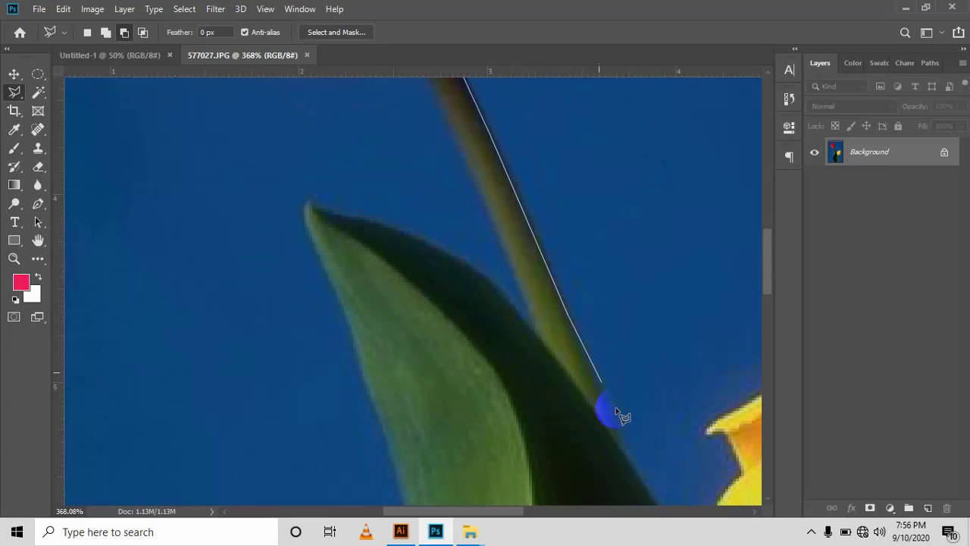
{"action": "left_click_drag", "start_coordinate": [607, 411], "coordinate": [459, 184]}
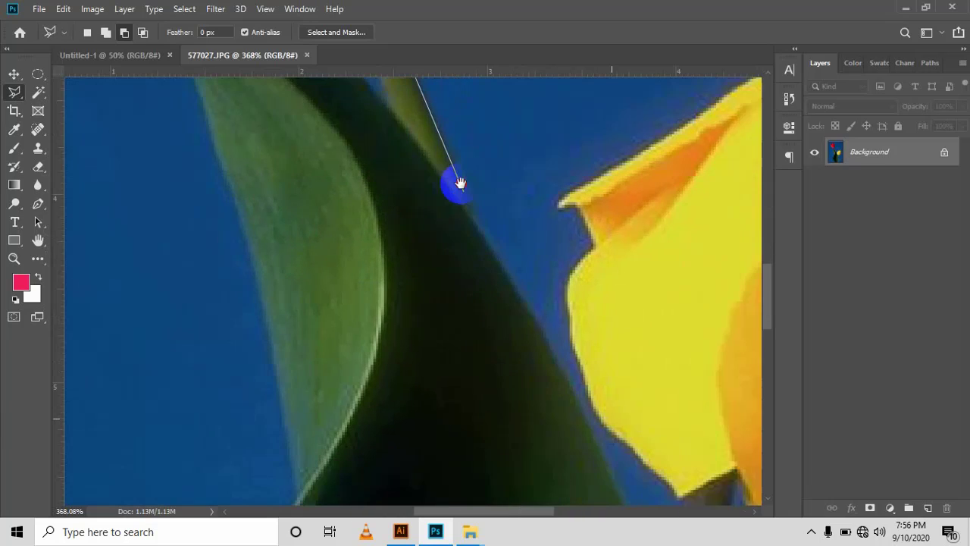
{"action": "left_click", "coordinate": [460, 183]}
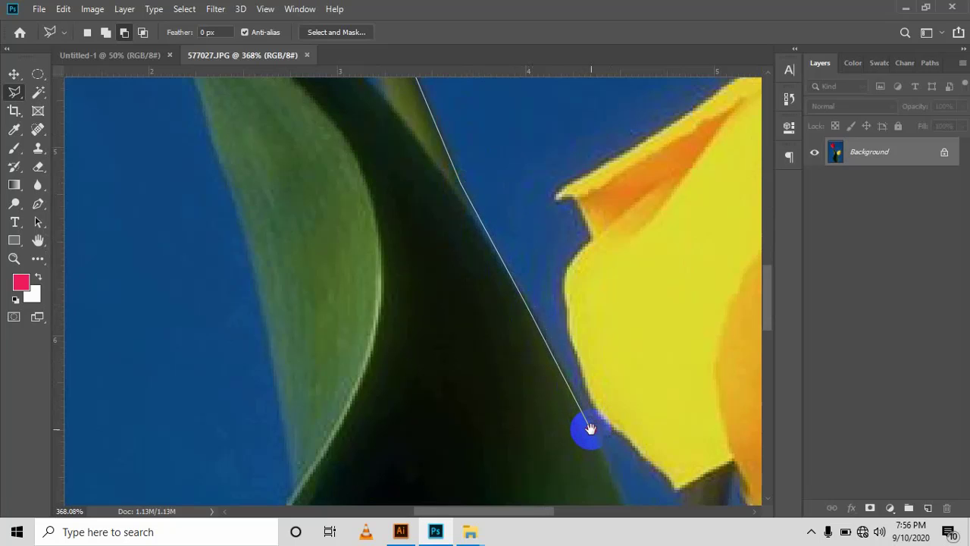
{"action": "left_click_drag", "start_coordinate": [590, 429], "coordinate": [480, 195]}
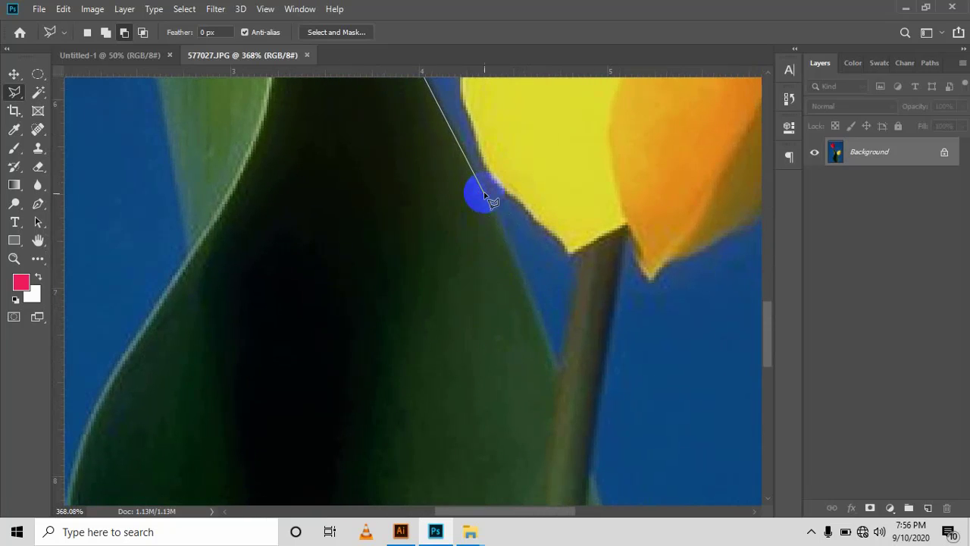
{"action": "left_click", "coordinate": [560, 375]}
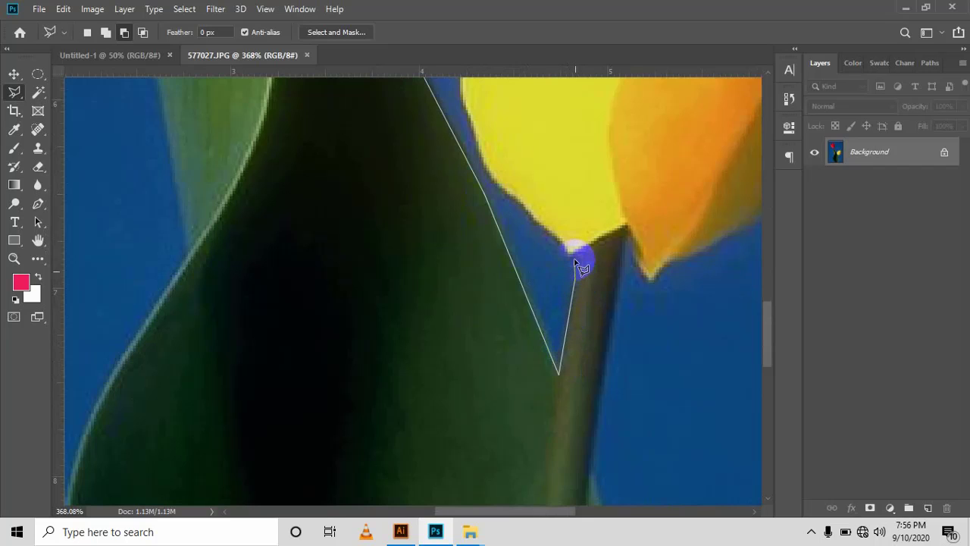
- Trace the outline up the yellow tulip's stem and left side, around the folded petal, to the flower's top
{"action": "left_click", "coordinate": [575, 261]}
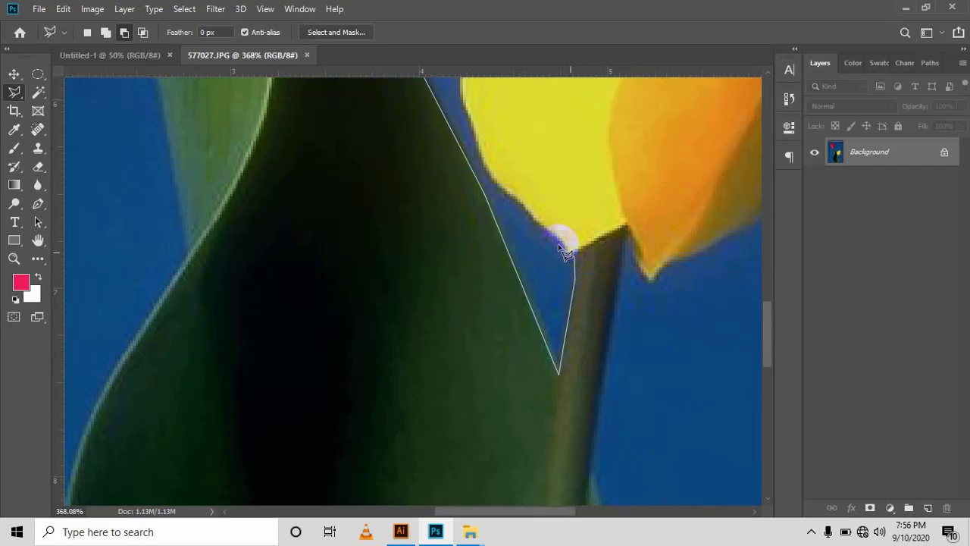
{"action": "left_click", "coordinate": [493, 178]}
{"action": "mouse_move", "coordinate": [462, 97]}
{"action": "left_mouse_down"}
{"action": "mouse_move", "coordinate": [459, 354]}
{"action": "mouse_move", "coordinate": [459, 340]}
{"action": "left_mouse_up"}
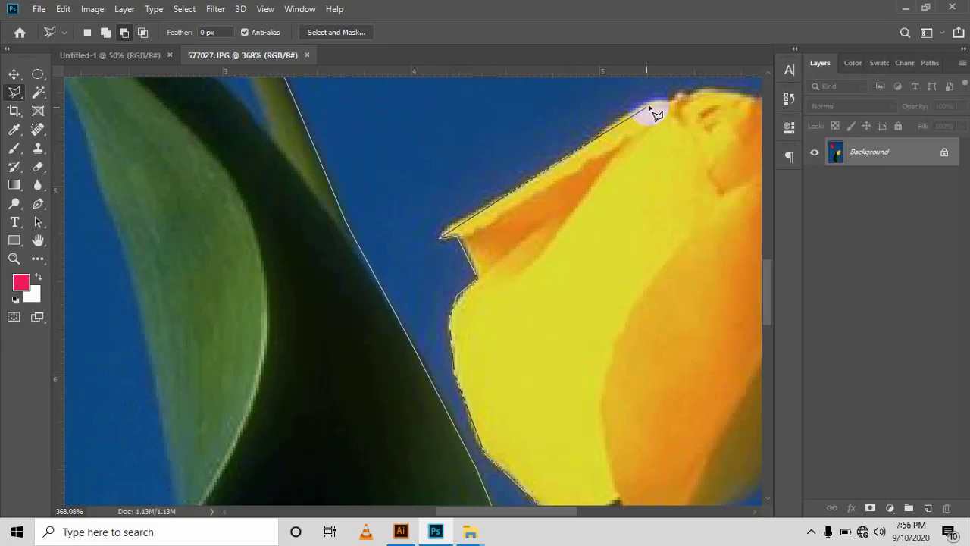
{"action": "mouse_move", "coordinate": [648, 102]}
{"action": "left_mouse_down"}
{"action": "mouse_move", "coordinate": [347, 268]}
{"action": "mouse_move", "coordinate": [379, 271]}
{"action": "left_mouse_up"}
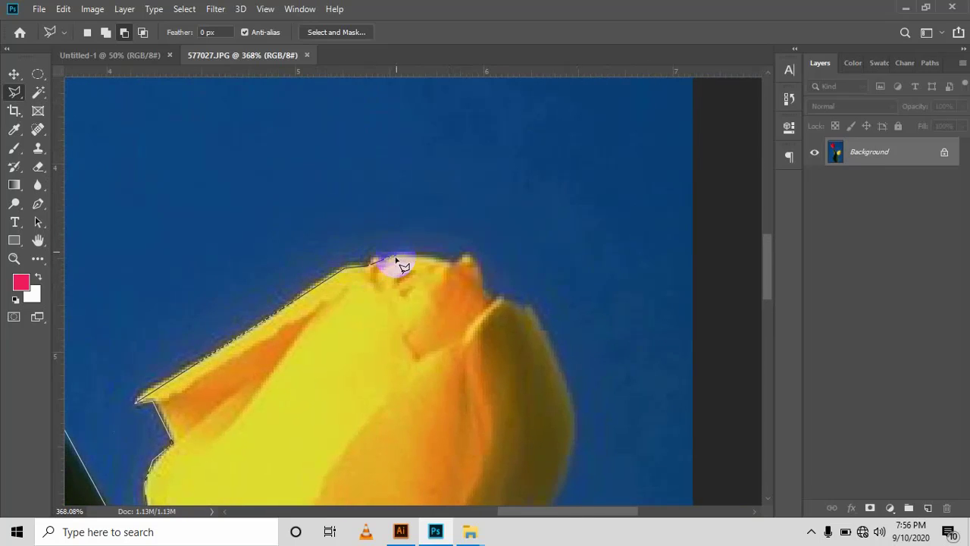
- Trace the outline across the yellow tulip's top and down its right side to where the flower meets its stem
{"action": "left_click", "coordinate": [468, 253]}
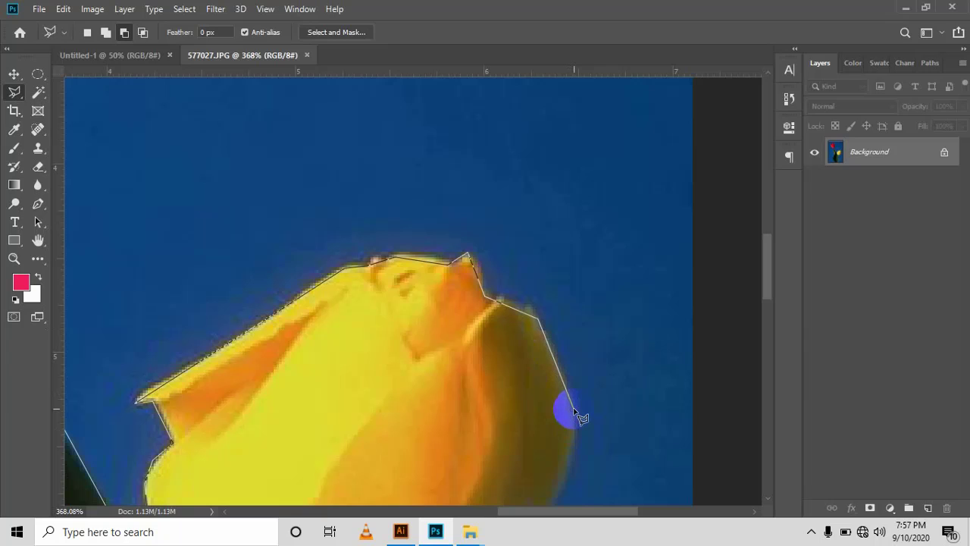
{"action": "left_click_drag", "start_coordinate": [571, 411], "coordinate": [561, 206]}
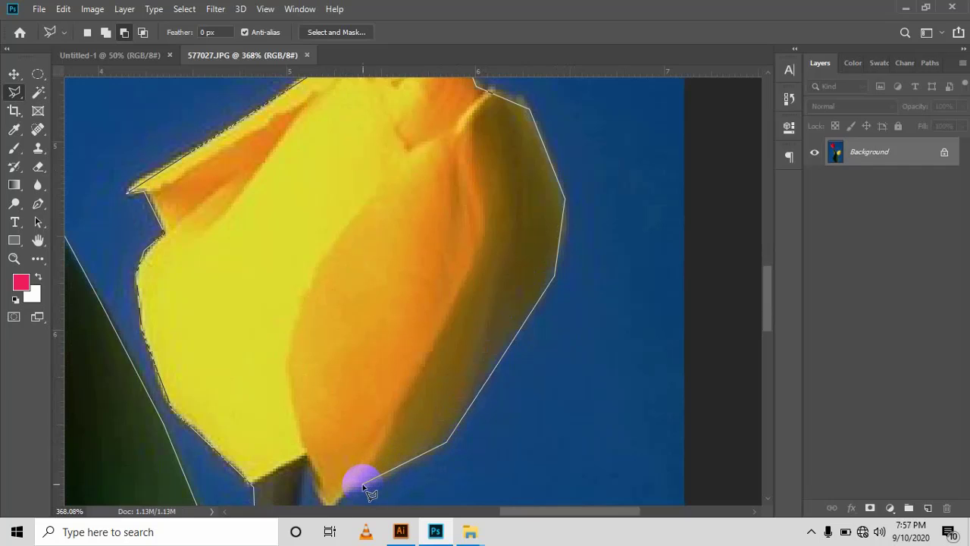
{"action": "left_click_drag", "start_coordinate": [363, 491], "coordinate": [443, 227]}
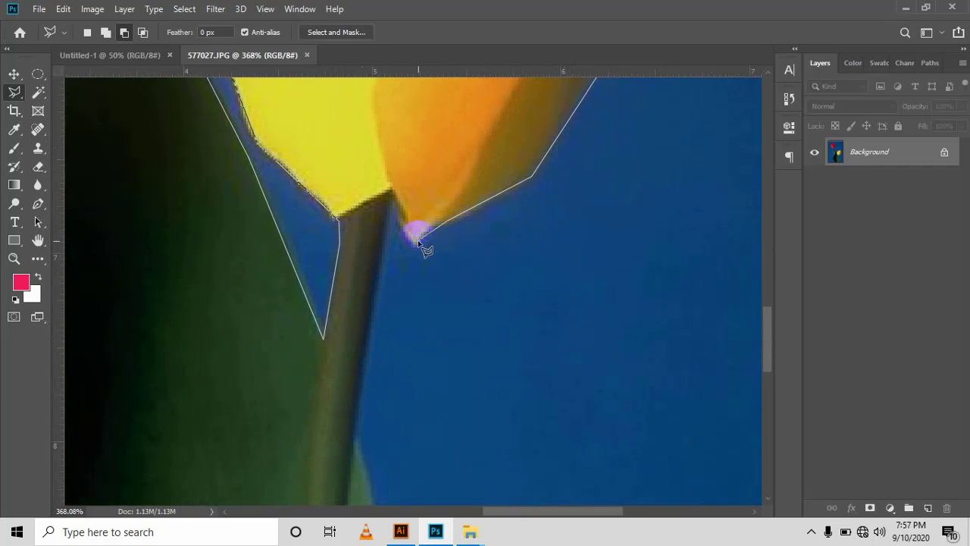
{"action": "left_click", "coordinate": [417, 241]}
{"action": "left_click", "coordinate": [390, 191]}
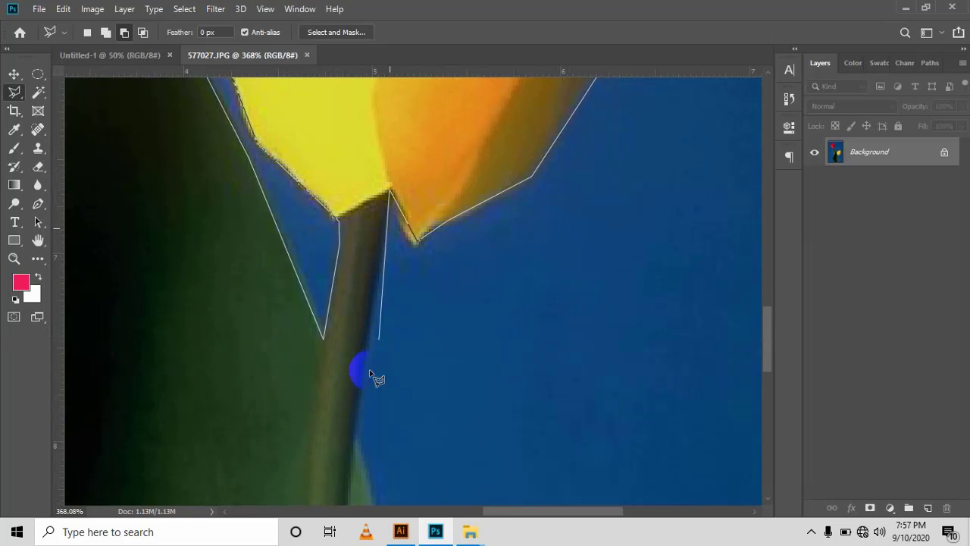
- Continue the outline down the right side of the yellow tulip's stem and adjoining leaf to the photo's bottom edge
{"action": "left_click", "coordinate": [354, 407]}
{"action": "mouse_move", "coordinate": [354, 407]}
{"action": "left_mouse_down"}
{"action": "mouse_move", "coordinate": [381, 225]}
{"action": "mouse_move", "coordinate": [383, 98]}
{"action": "left_mouse_up"}
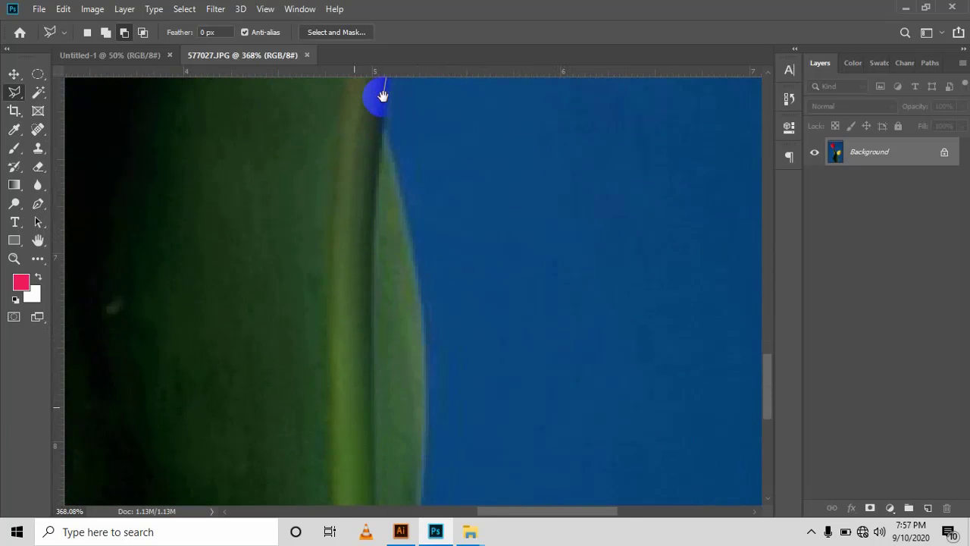
{"action": "left_click", "coordinate": [424, 335]}
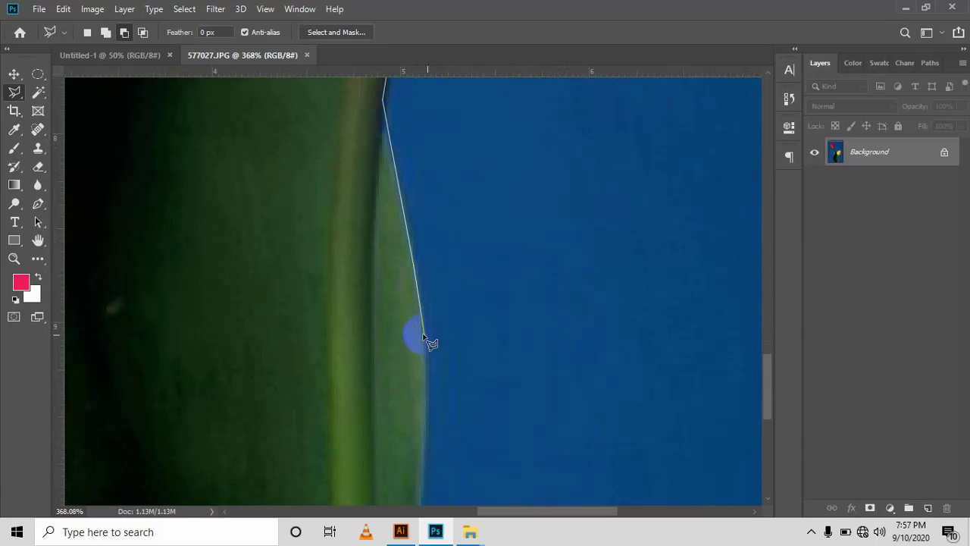
{"action": "left_click", "coordinate": [426, 457]}
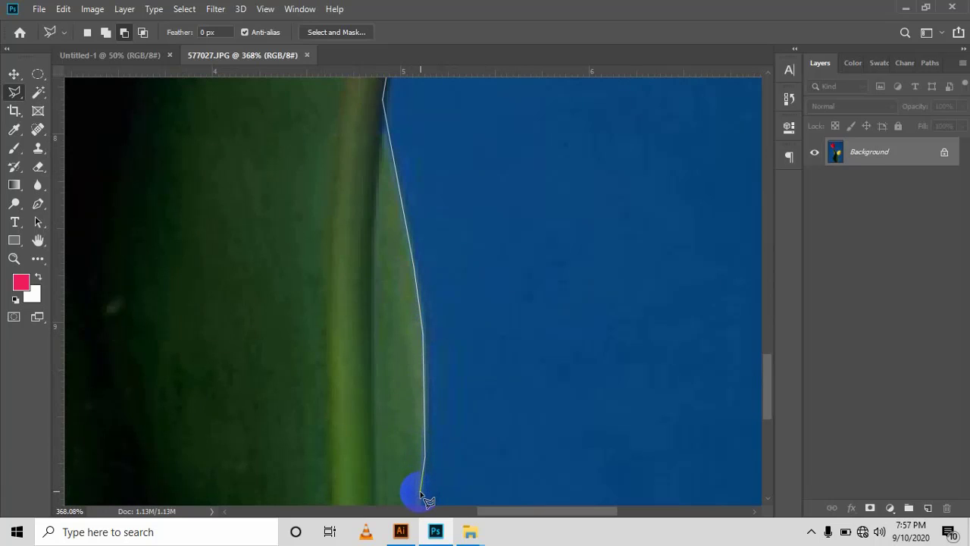
{"action": "left_click_drag", "start_coordinate": [422, 483], "coordinate": [463, 130]}
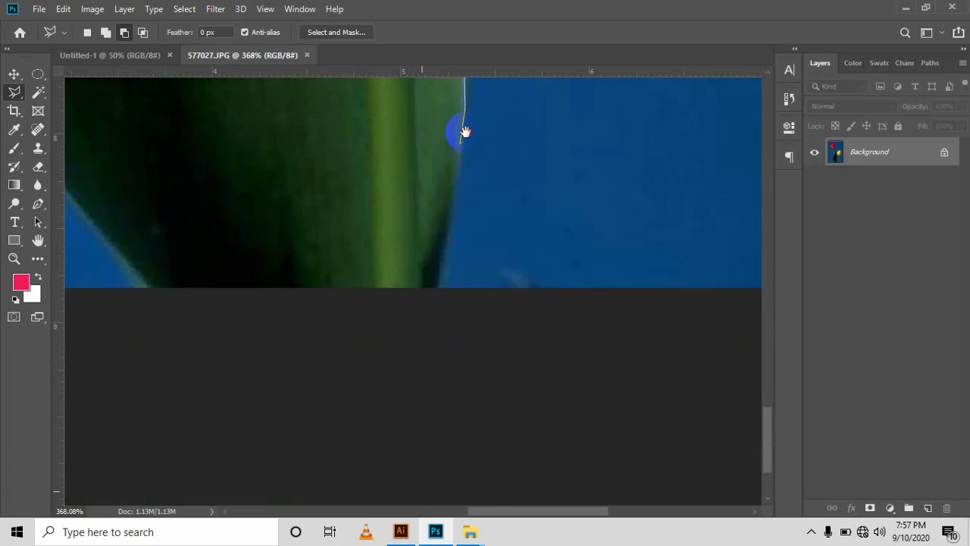
{"action": "left_click", "coordinate": [444, 277]}
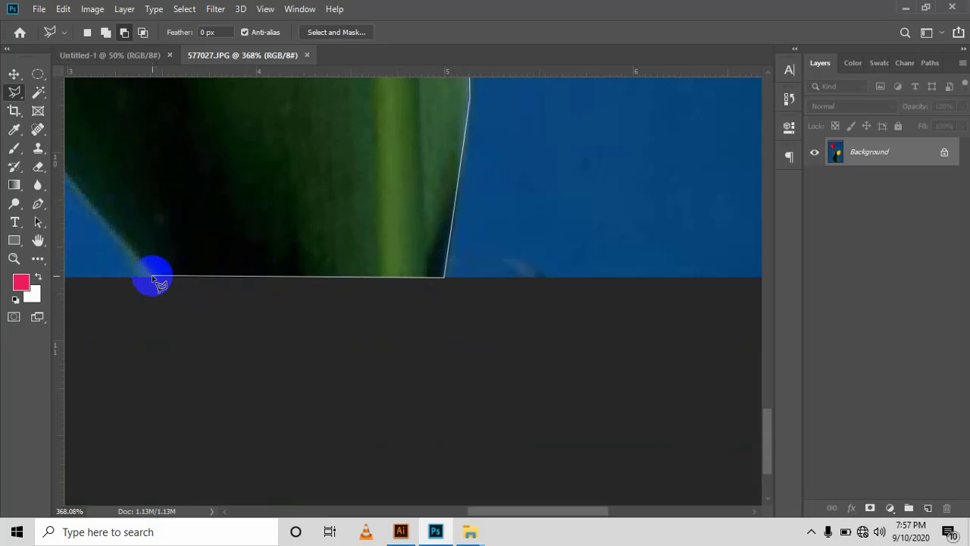
- Run the outline along the photo's bottom edge beneath the leaf and up the leaf's lower left edge
{"action": "left_click_drag", "start_coordinate": [151, 275], "coordinate": [576, 341]}
{"action": "left_click", "coordinate": [578, 343]}
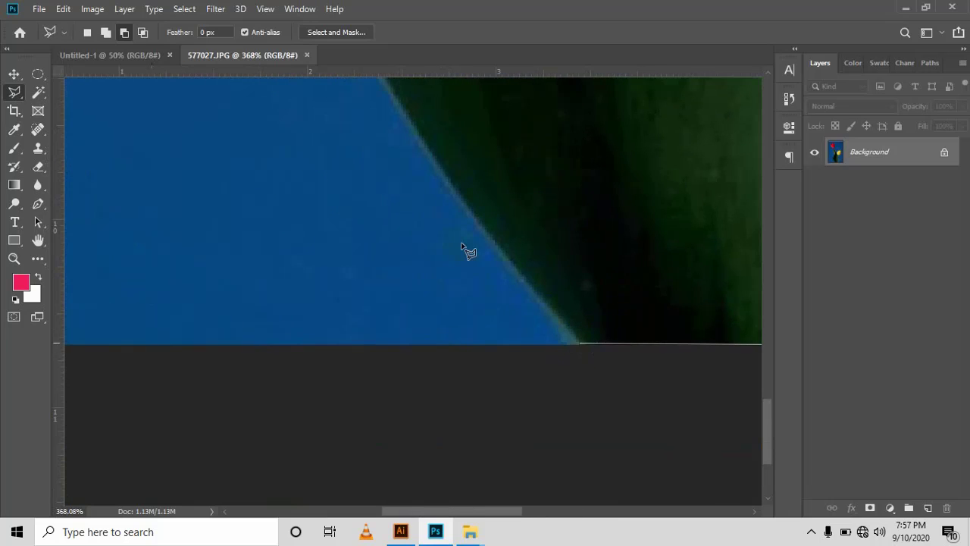
{"action": "left_click", "coordinate": [430, 152]}
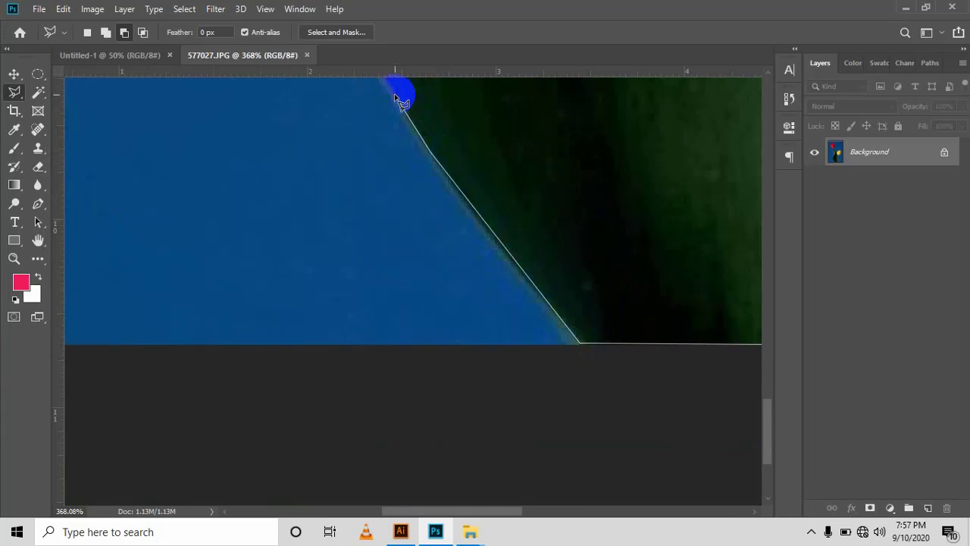
{"action": "left_click", "coordinate": [394, 95]}
{"action": "left_click_drag", "start_coordinate": [395, 95], "coordinate": [510, 417]}
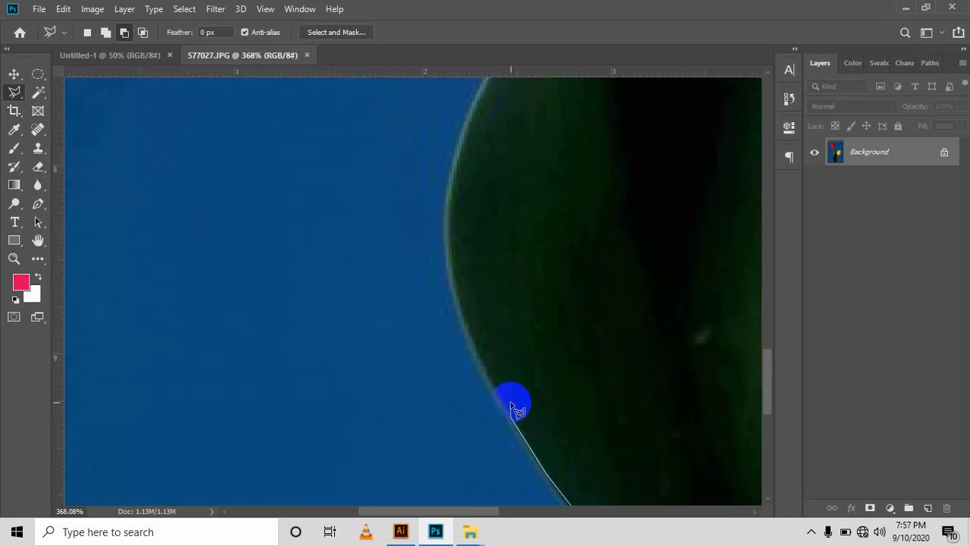
- Trace the outline around the dark leaf's bulging left curve up to the junction with the lighter leaf section
{"action": "left_click", "coordinate": [453, 321]}
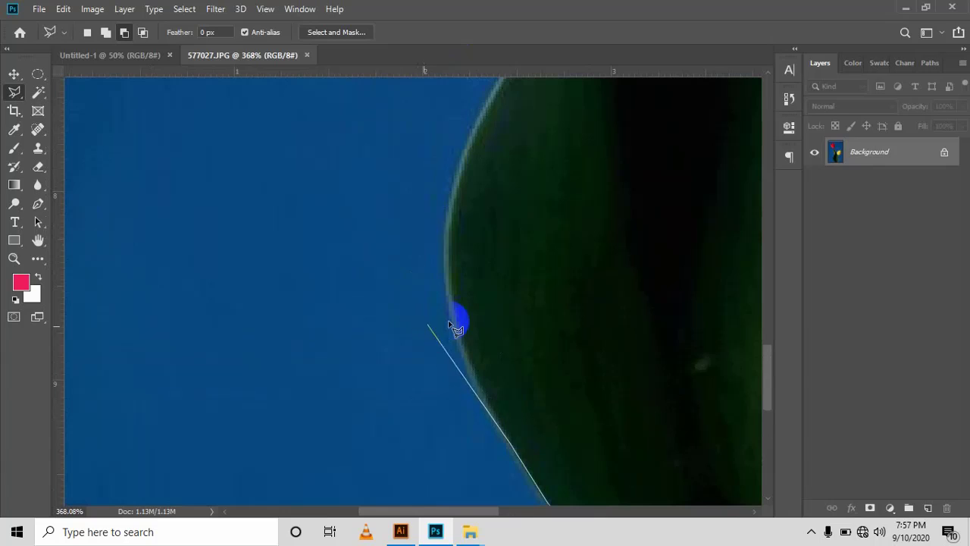
{"action": "left_click", "coordinate": [446, 234]}
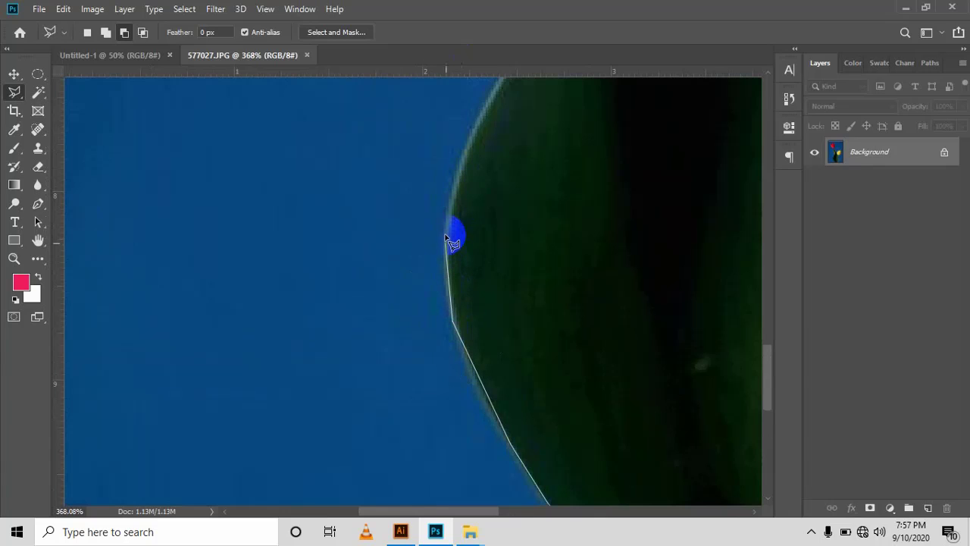
{"action": "left_click", "coordinate": [455, 206]}
{"action": "left_click_drag", "start_coordinate": [486, 102], "coordinate": [325, 386]}
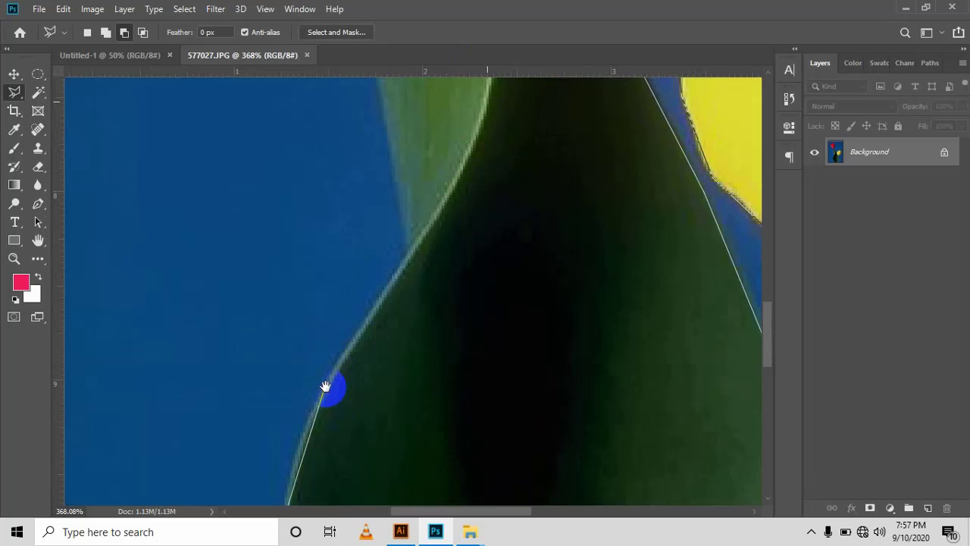
{"action": "left_click", "coordinate": [409, 250]}
- Trace the outline up the lighter leaf section's left edge to the leaf's pointed tip
{"action": "left_click_drag", "start_coordinate": [388, 137], "coordinate": [463, 493]}
{"action": "left_click", "coordinate": [403, 260]}
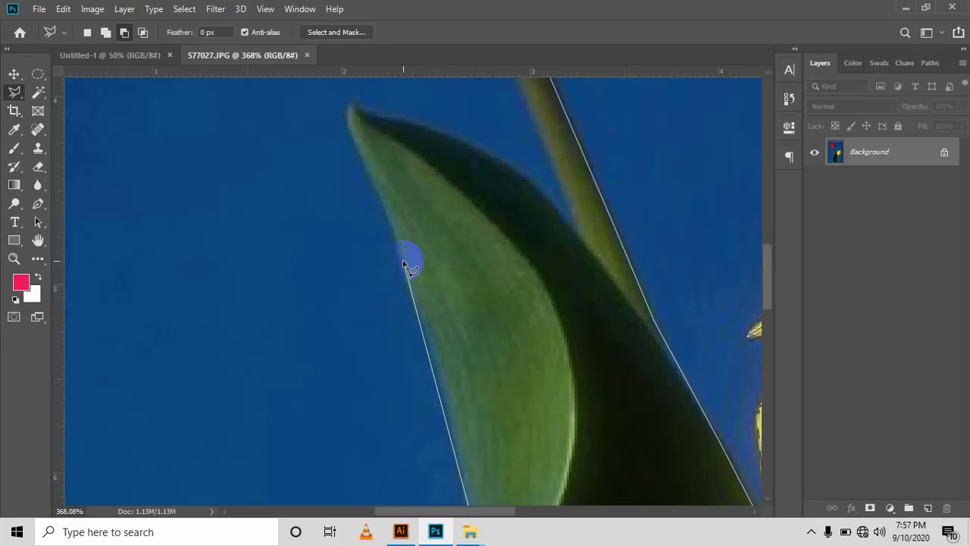
{"action": "left_click", "coordinate": [351, 135]}
{"action": "left_click", "coordinate": [349, 103]}
- Trace the outline from the leaf tip along its upper edge down to the red tulip's stem
{"action": "left_click", "coordinate": [374, 115]}
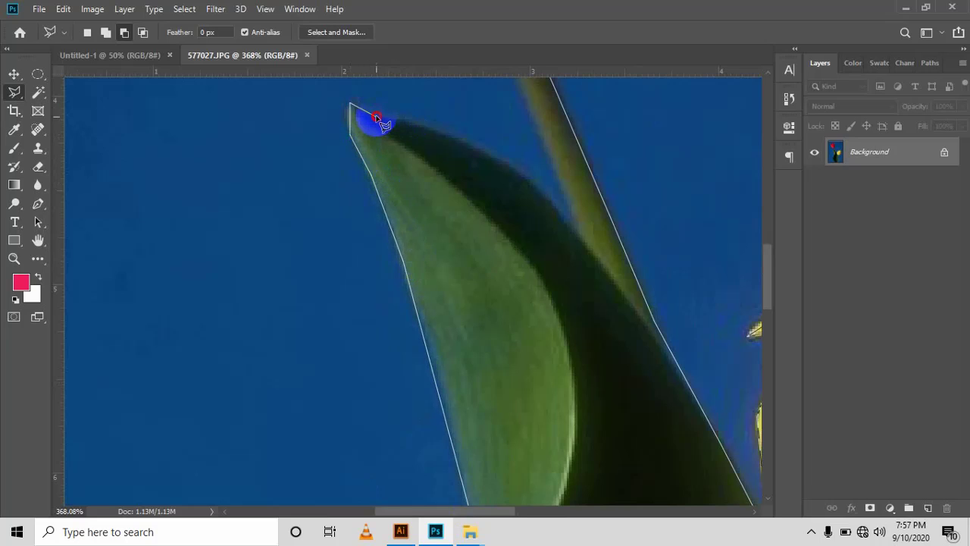
{"action": "left_click", "coordinate": [483, 146]}
{"action": "left_click", "coordinate": [434, 130]}
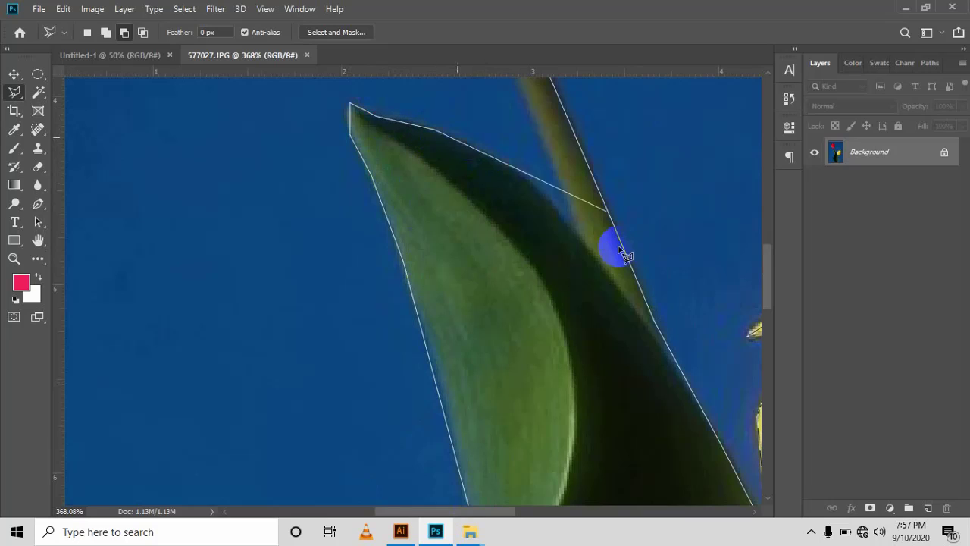
{"action": "left_click", "coordinate": [519, 169]}
{"action": "left_click", "coordinate": [583, 240]}
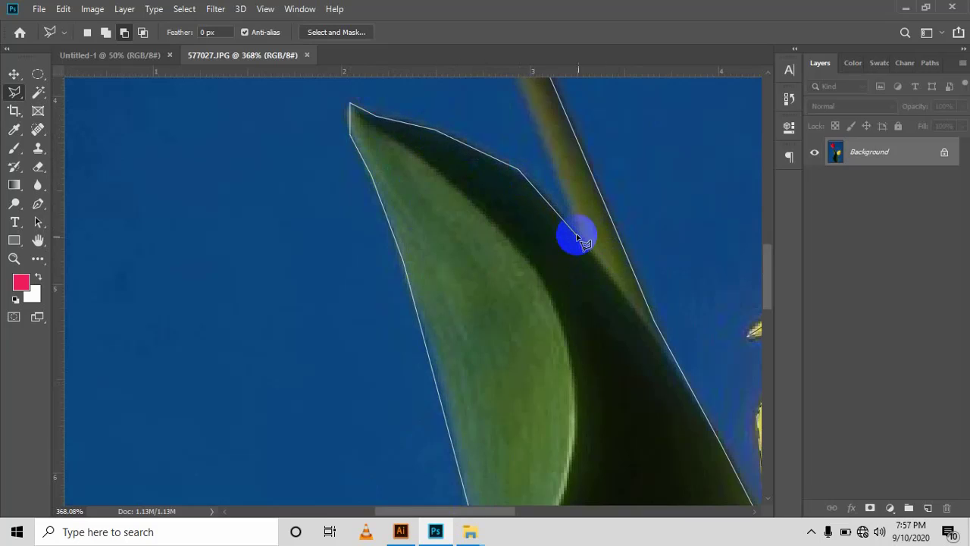
- Trace the outline up the left edge of the red tulip's stem to the base of the flower
{"action": "left_click", "coordinate": [529, 119]}
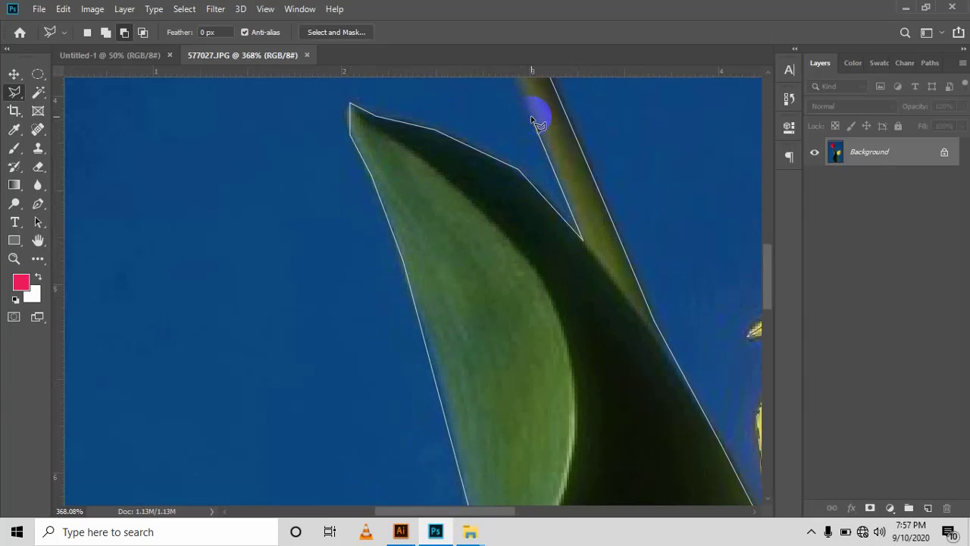
{"action": "left_click_drag", "start_coordinate": [534, 119], "coordinate": [617, 422]}
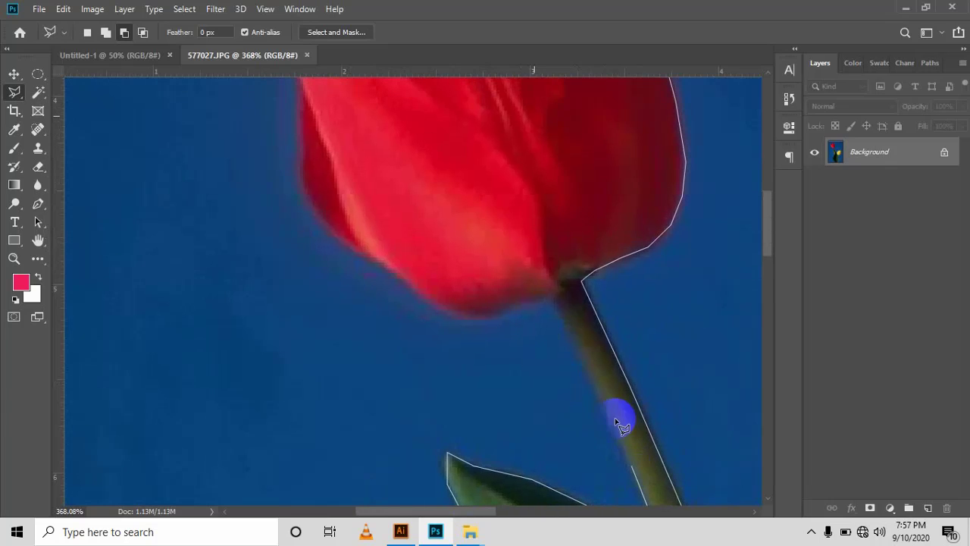
{"action": "left_click", "coordinate": [557, 301]}
- Trace the outline around the red tulip's underside and lower left curve
{"action": "left_click", "coordinate": [512, 308]}
{"action": "left_click", "coordinate": [482, 318]}
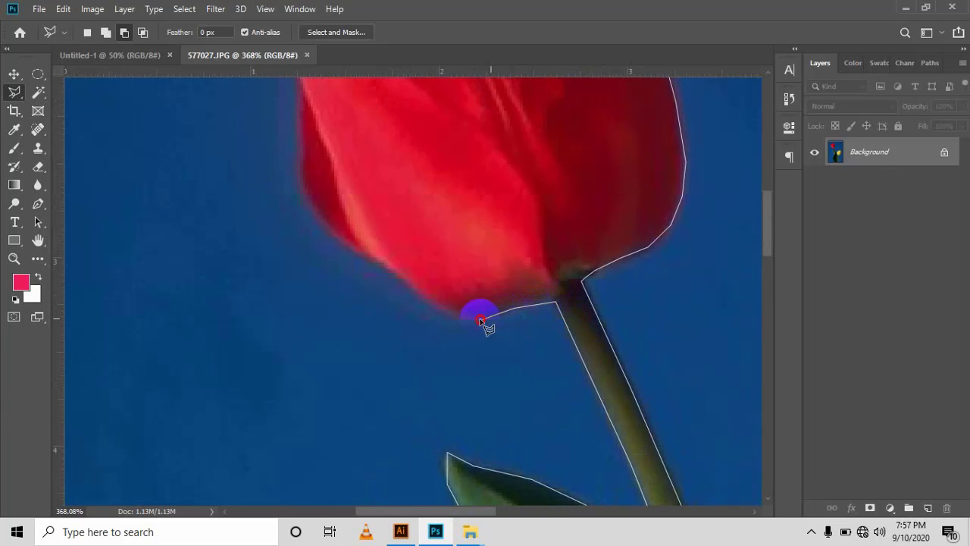
{"action": "left_click", "coordinate": [452, 313]}
{"action": "left_click", "coordinate": [360, 253]}
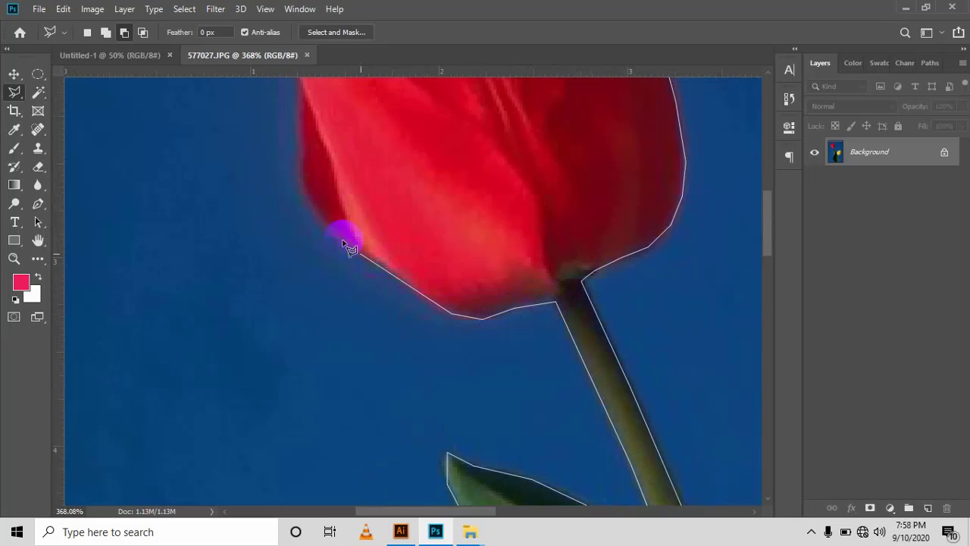
{"action": "left_click", "coordinate": [294, 171]}
- Trace up the red tulip's left edge and over its left petal, closing the outline at the starting notch
{"action": "left_click_drag", "start_coordinate": [288, 175], "coordinate": [325, 219]}
{"action": "mouse_move", "coordinate": [311, 217]}
{"action": "left_mouse_down"}
{"action": "mouse_move", "coordinate": [360, 235]}
{"action": "mouse_move", "coordinate": [335, 229]}
{"action": "left_mouse_up"}
{"action": "mouse_move", "coordinate": [315, 216]}
{"action": "left_mouse_down"}
{"action": "mouse_move", "coordinate": [383, 276]}
{"action": "mouse_move", "coordinate": [289, 249]}
{"action": "mouse_move", "coordinate": [331, 239]}
{"action": "mouse_move", "coordinate": [317, 223]}
{"action": "mouse_move", "coordinate": [291, 135]}
{"action": "mouse_move", "coordinate": [293, 183]}
{"action": "mouse_move", "coordinate": [299, 90]}
{"action": "mouse_move", "coordinate": [287, 398]}
{"action": "mouse_move", "coordinate": [262, 316]}
{"action": "mouse_move", "coordinate": [284, 322]}
{"action": "mouse_move", "coordinate": [275, 270]}
{"action": "mouse_move", "coordinate": [319, 233]}
{"action": "left_mouse_up"}
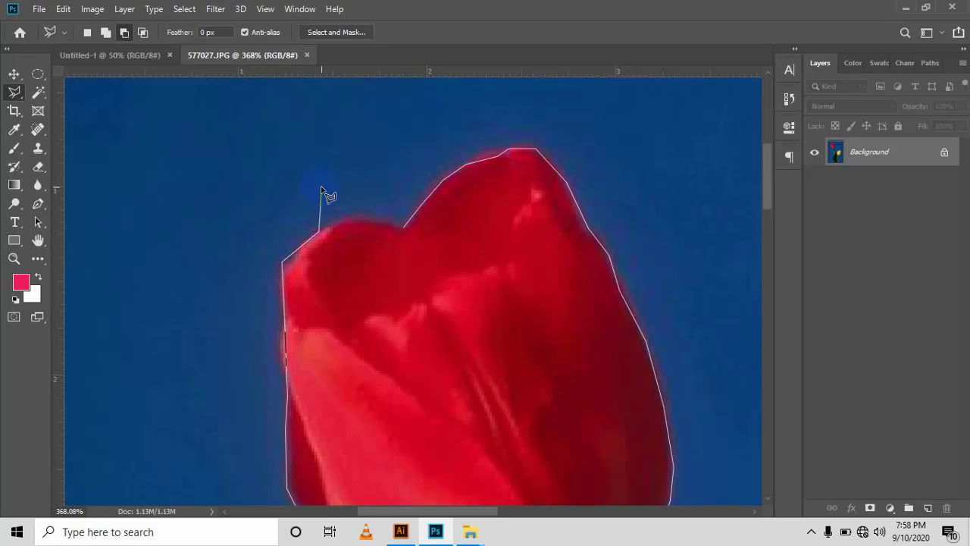
{"action": "left_click", "coordinate": [285, 282]}
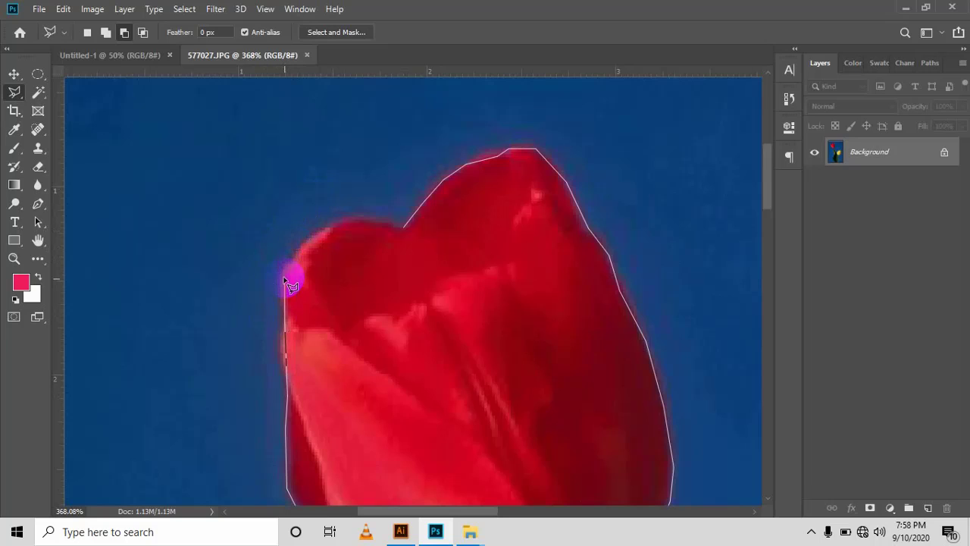
{"action": "left_click", "coordinate": [308, 241]}
{"action": "left_click", "coordinate": [334, 227]}
{"action": "left_click", "coordinate": [401, 228]}
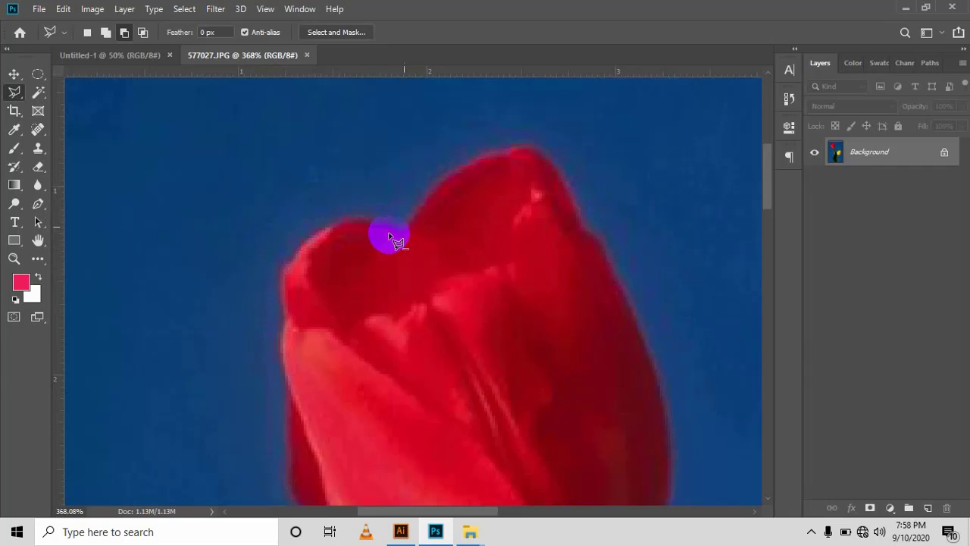
{"action": "scroll", "coordinate": [409, 263], "scroll_direction": "down", "scroll_amount": 2}
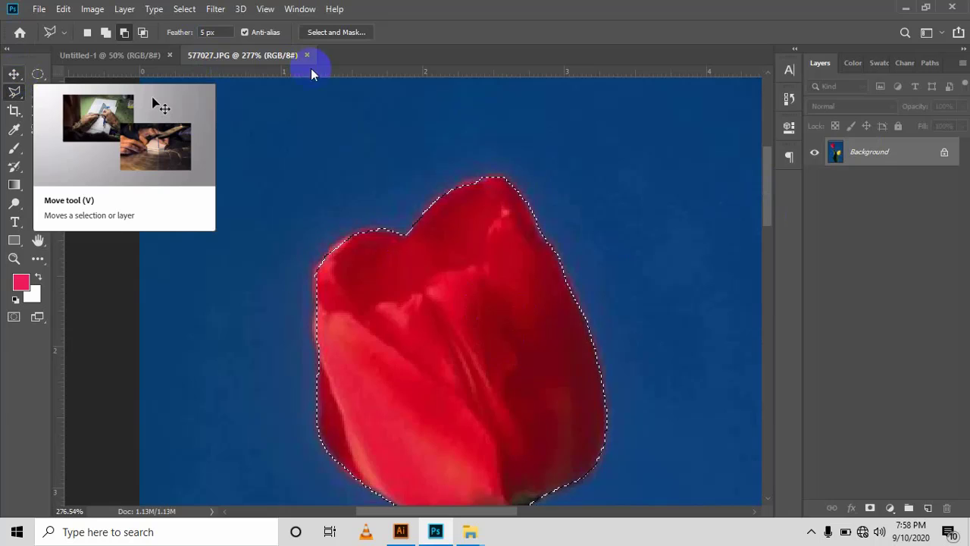
- Move the selected tulips into the Untitled-1 document with the Move tool and place them near the canvas's upper middle
{"action": "left_click", "coordinate": [12, 75]}
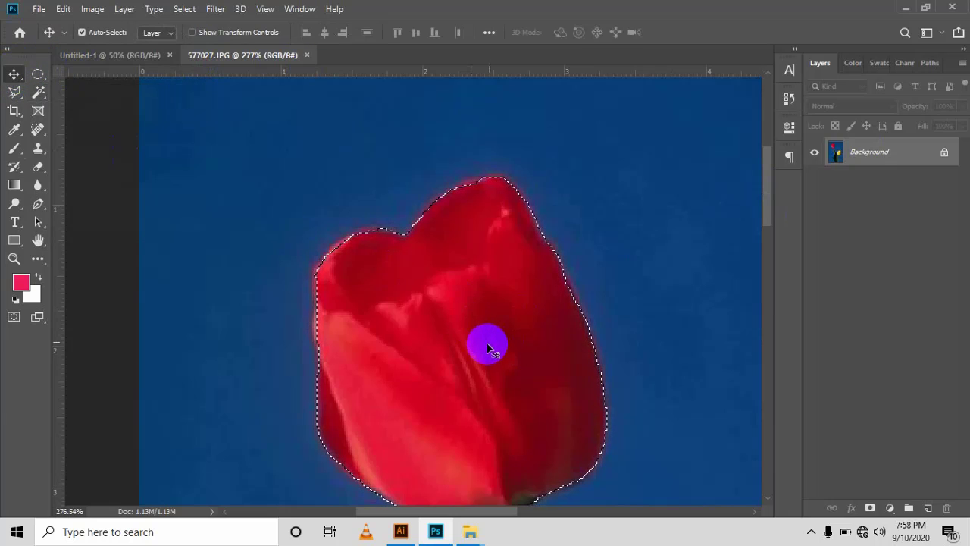
{"action": "left_click_drag", "start_coordinate": [467, 360], "coordinate": [392, 253]}
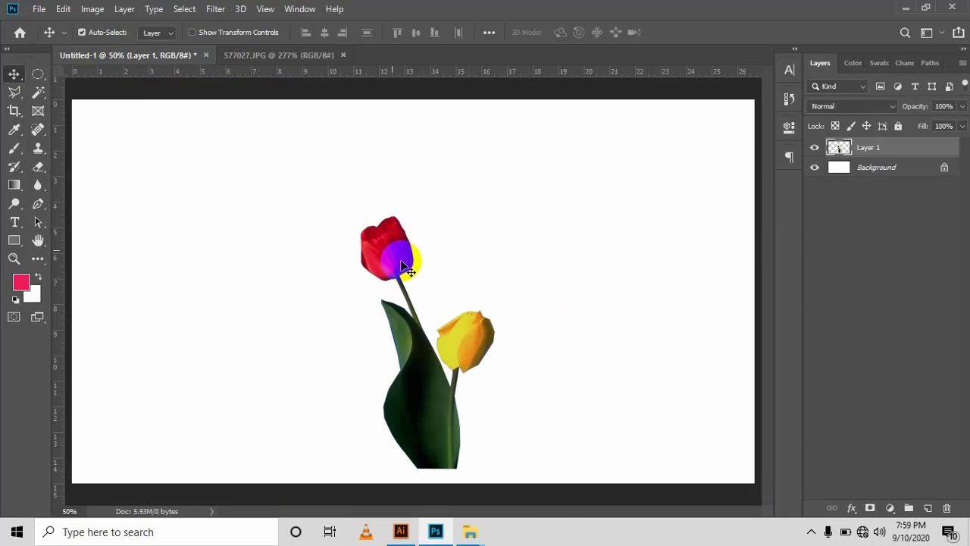
{"action": "left_click_drag", "start_coordinate": [426, 371], "coordinate": [395, 249]}
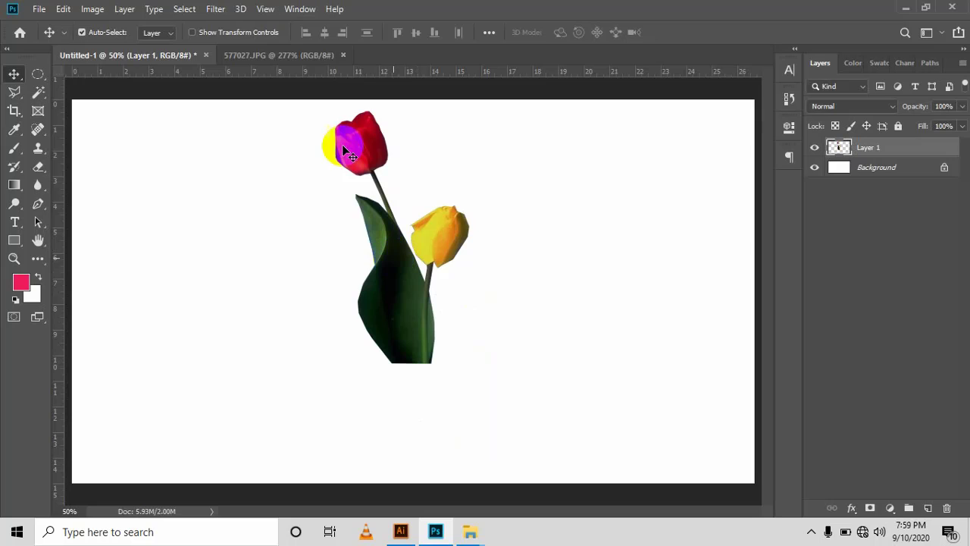
- Return to the 577027.JPG tulip photo, view its entire selection, and reactivate the Polygonal Lasso Tool
{"action": "left_click", "coordinate": [289, 60]}
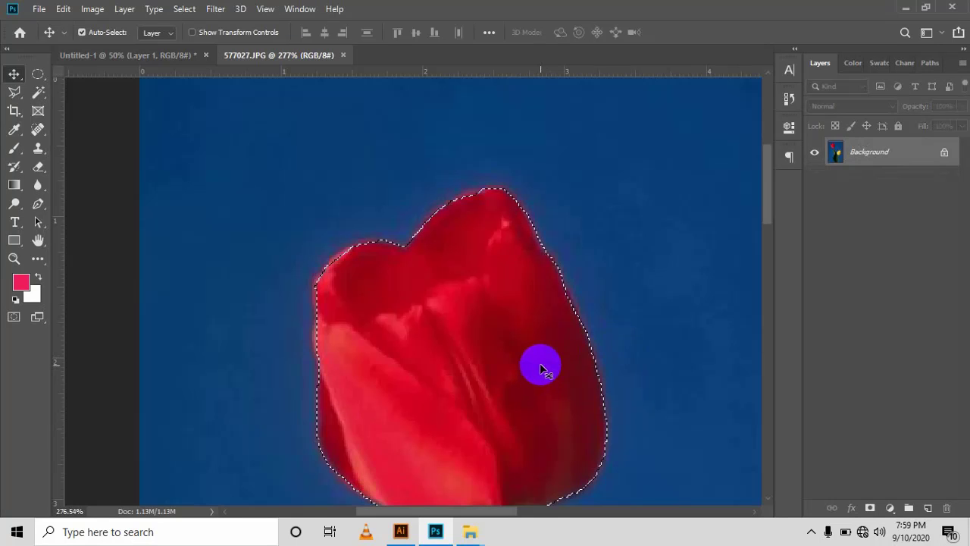
{"action": "scroll", "coordinate": [482, 312], "scroll_direction": "down", "scroll_amount": 2}
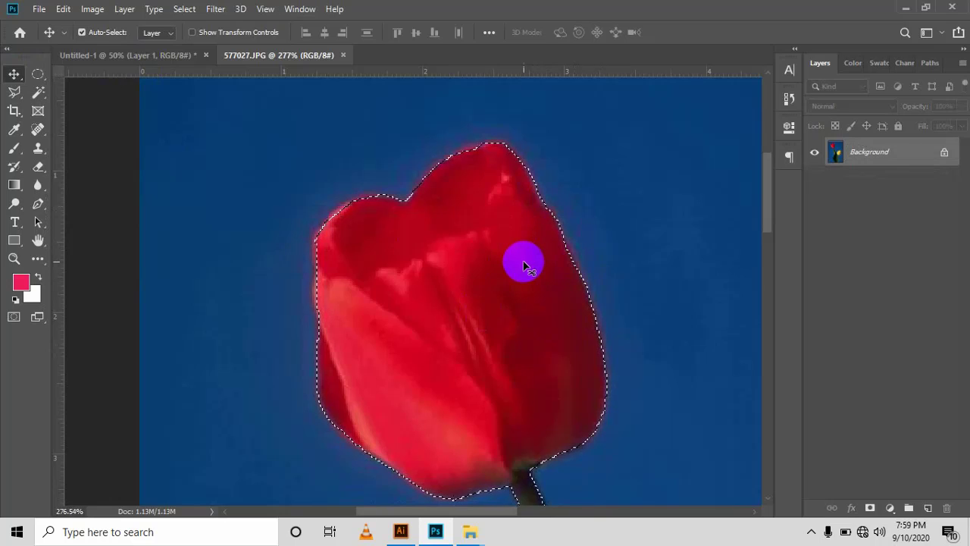
{"action": "scroll", "coordinate": [528, 265], "scroll_direction": "down", "scroll_amount": 5}
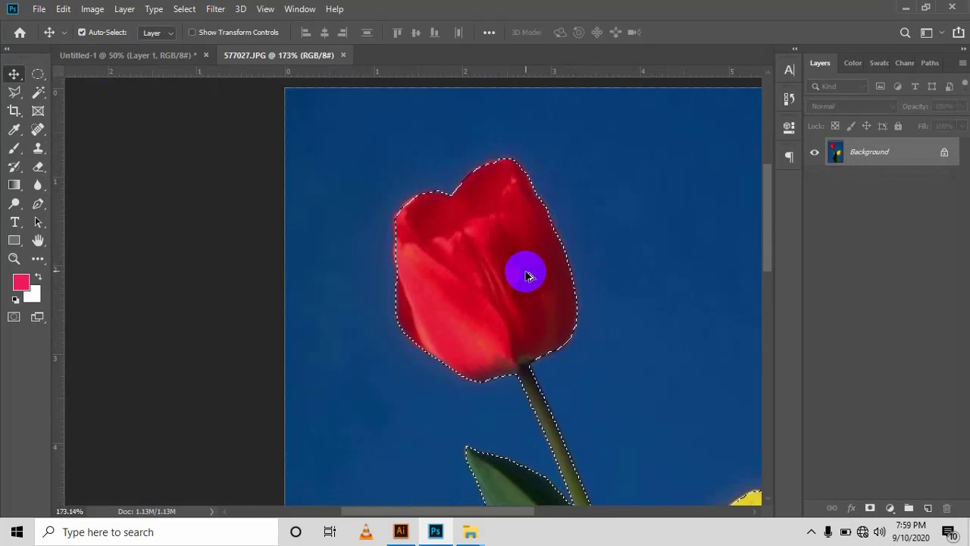
{"action": "scroll", "coordinate": [517, 316], "scroll_direction": "down", "scroll_amount": 3}
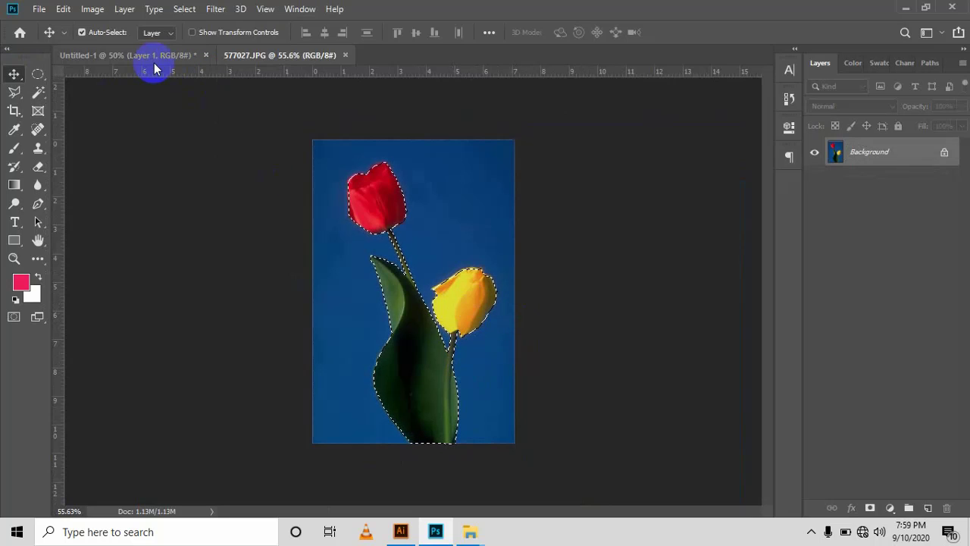
{"action": "left_click", "coordinate": [14, 91]}
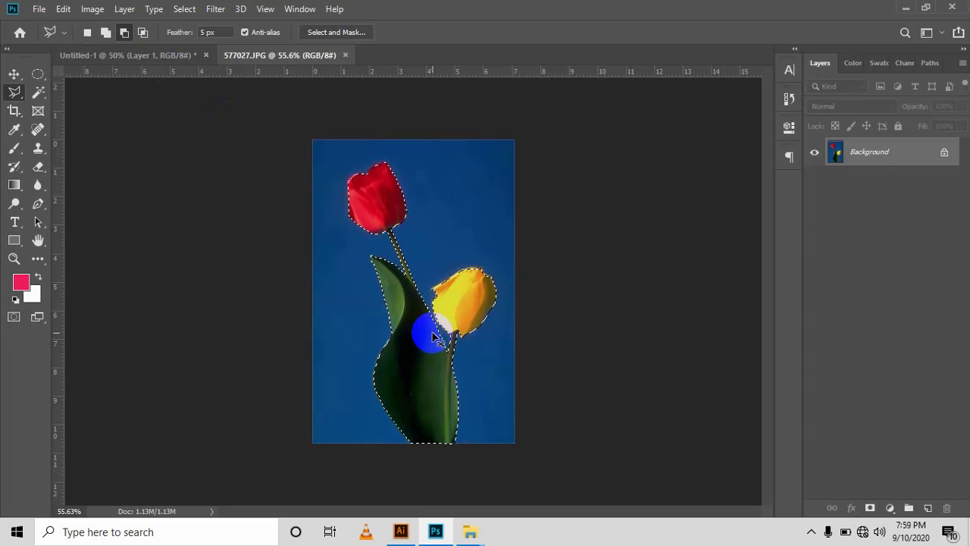
- Open the banana bunch image from the Source folder as its own document
{"action": "left_click", "coordinate": [901, 7]}
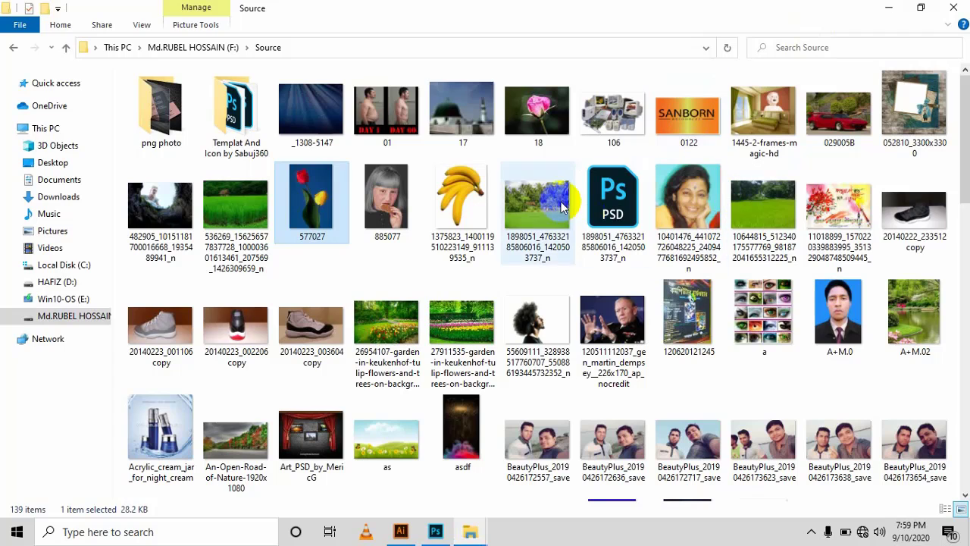
{"action": "left_click", "coordinate": [463, 212]}
{"action": "left_click_drag", "start_coordinate": [497, 463], "coordinate": [526, 43]}
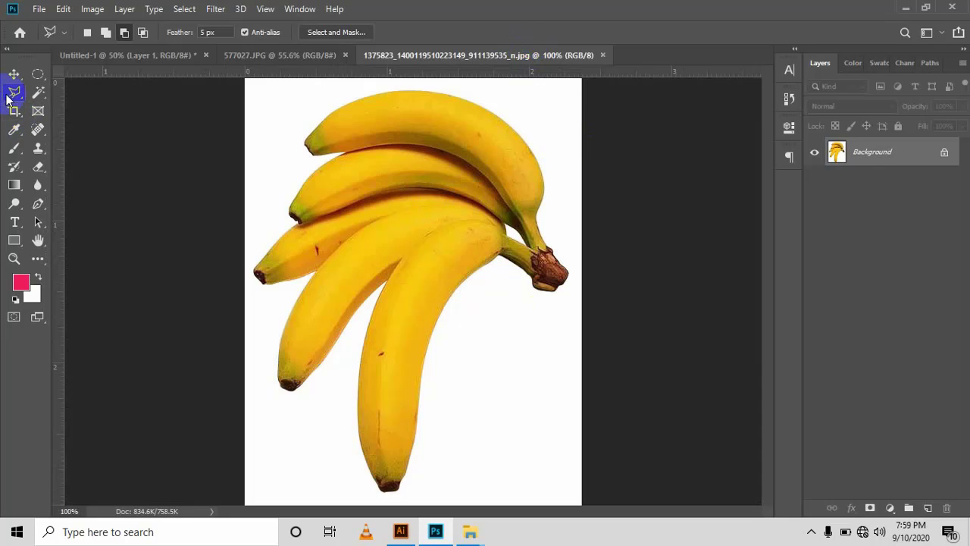
- Select the entire banana bunch with the Magnetic Lasso Tool, closing the outline at the uppermost banana's tip
{"action": "left_click_drag", "start_coordinate": [11, 97], "coordinate": [65, 121]}
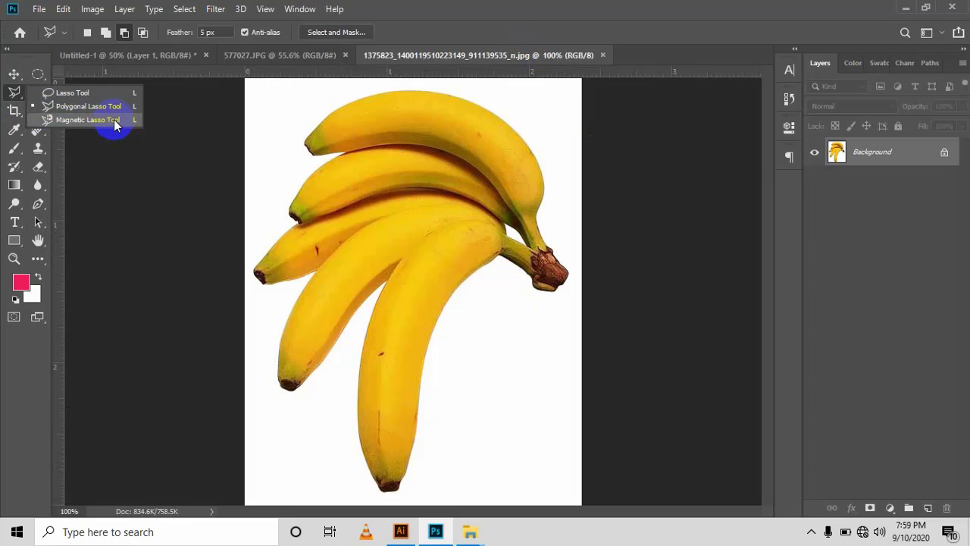
{"action": "left_click", "coordinate": [67, 119]}
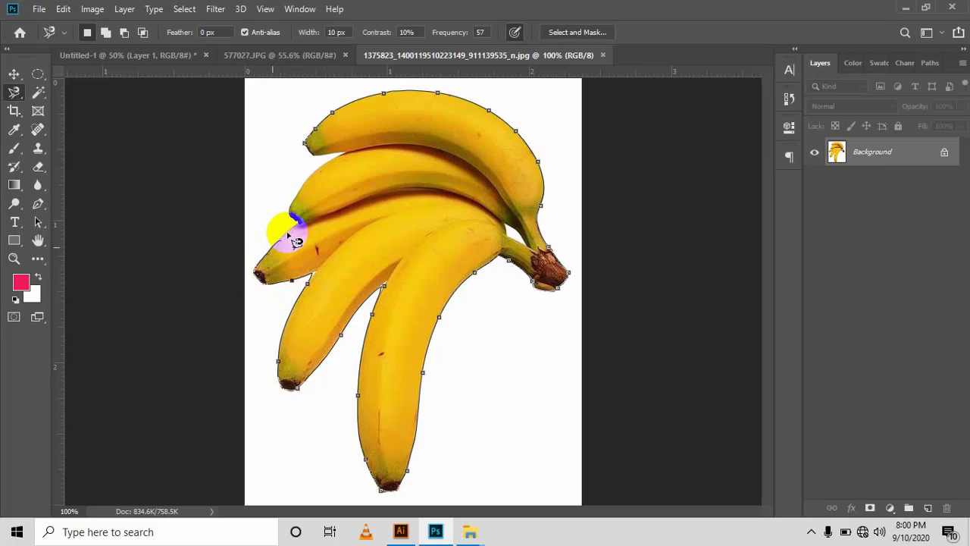
{"action": "left_click", "coordinate": [307, 146]}
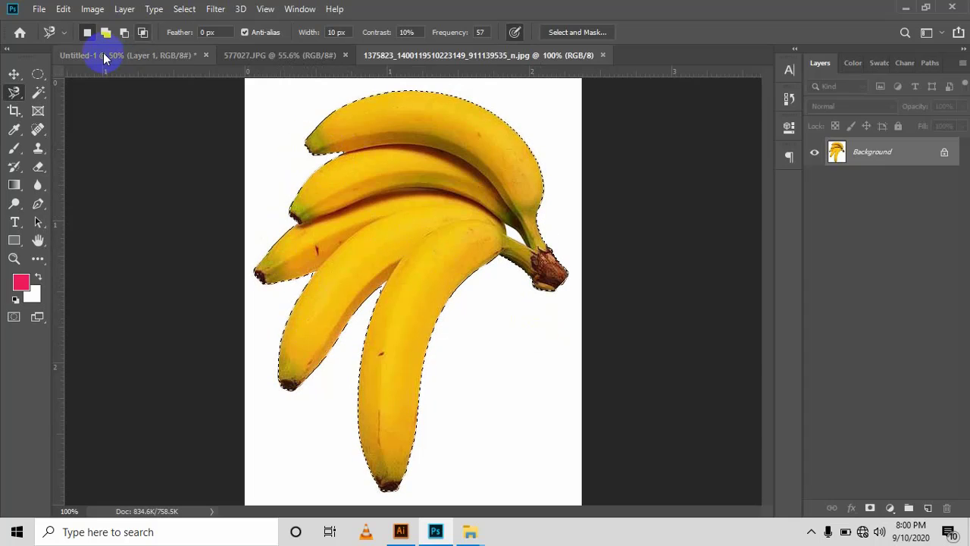
- Move the selected bananas into the Untitled-1 document with the Move tool and adjust their position
{"action": "left_click", "coordinate": [13, 74]}
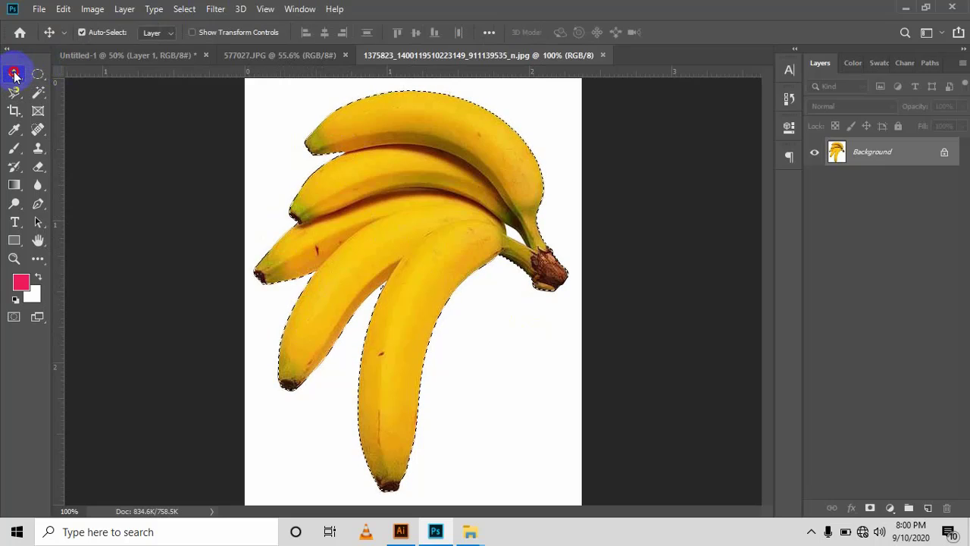
{"action": "left_click_drag", "start_coordinate": [421, 174], "coordinate": [203, 192]}
{"action": "left_click_drag", "start_coordinate": [257, 212], "coordinate": [279, 199]}
- Return to the banana photo, clear its selection, and show the available lasso tools
{"action": "left_click", "coordinate": [461, 55]}
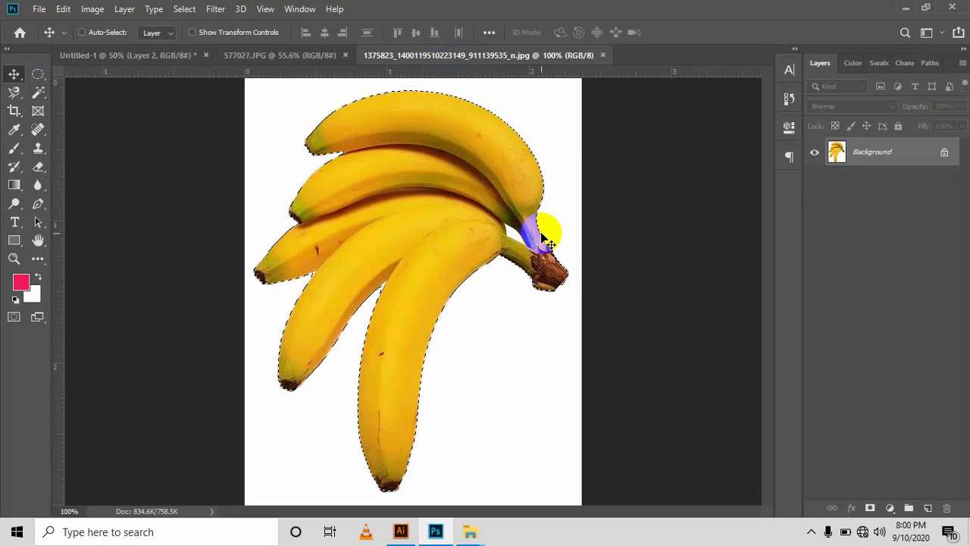
{"action": "key", "text": "ctrl+d"}
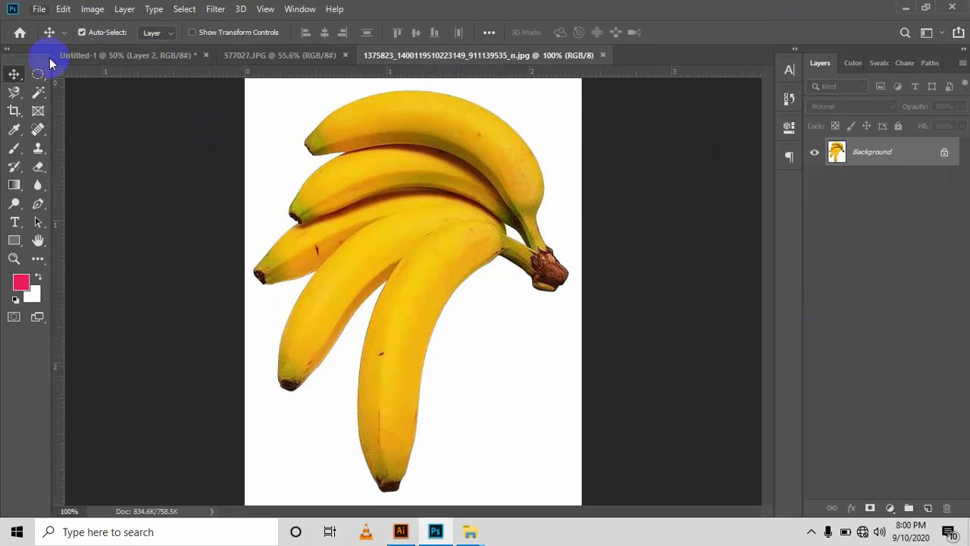
{"action": "left_click_drag", "start_coordinate": [16, 97], "coordinate": [61, 121]}
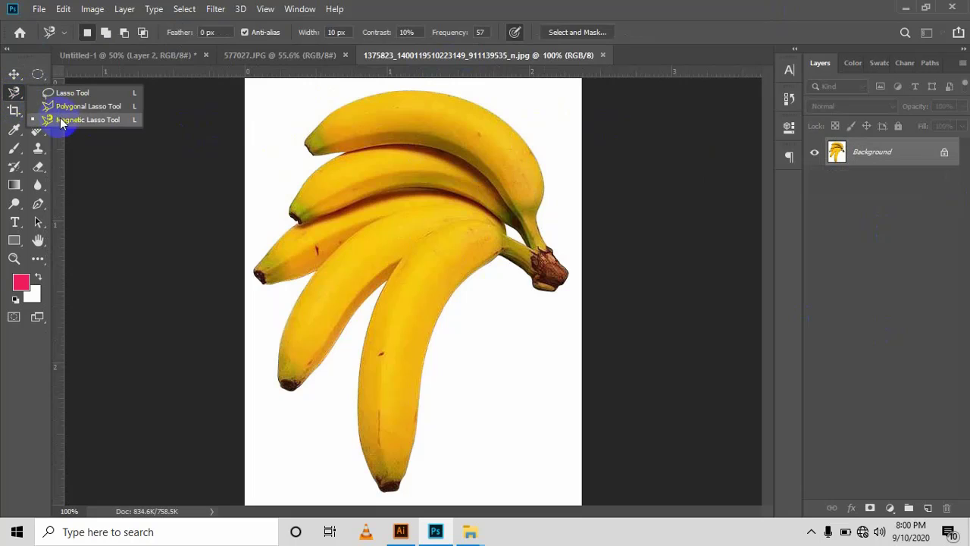
- Start the Crop tool on the banana photo and adjust the crop frame's upper and lower edges around the upper bananas
{"action": "left_click", "coordinate": [19, 113]}
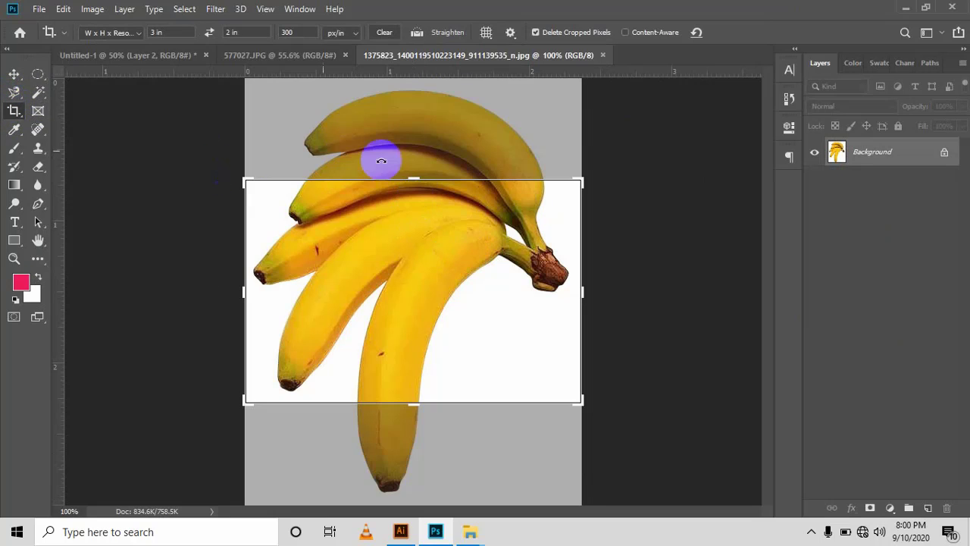
{"action": "left_click_drag", "start_coordinate": [444, 238], "coordinate": [458, 257]}
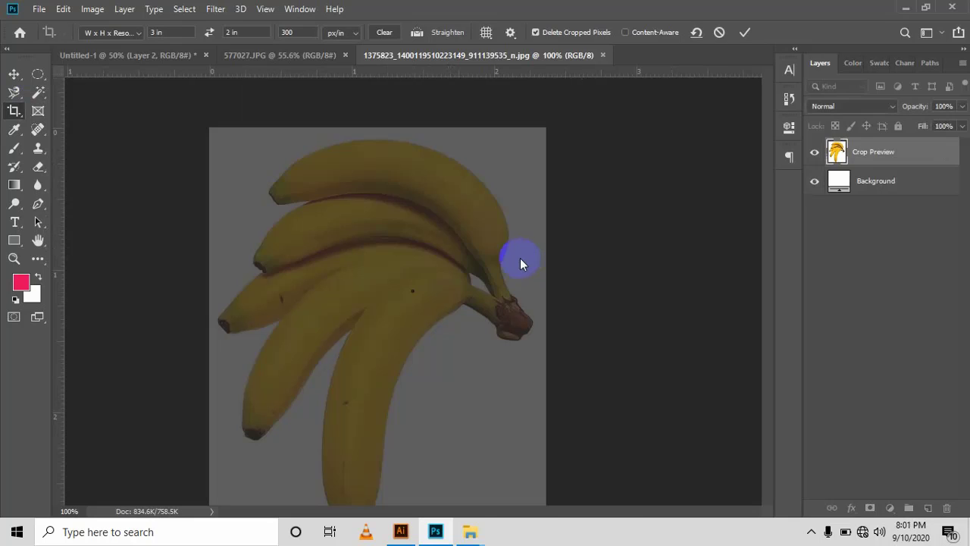
{"action": "key", "text": "Escape"}
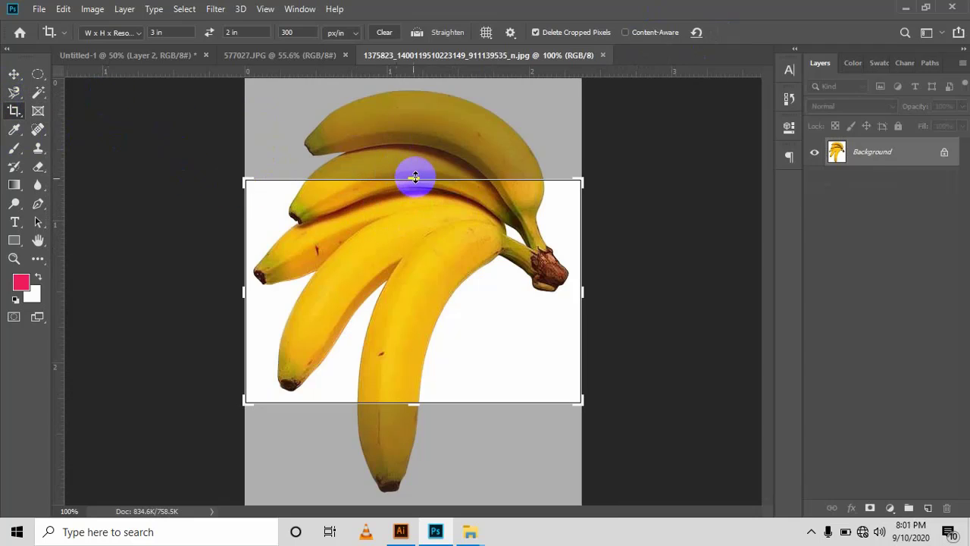
{"action": "left_click_drag", "start_coordinate": [415, 165], "coordinate": [411, 130]}
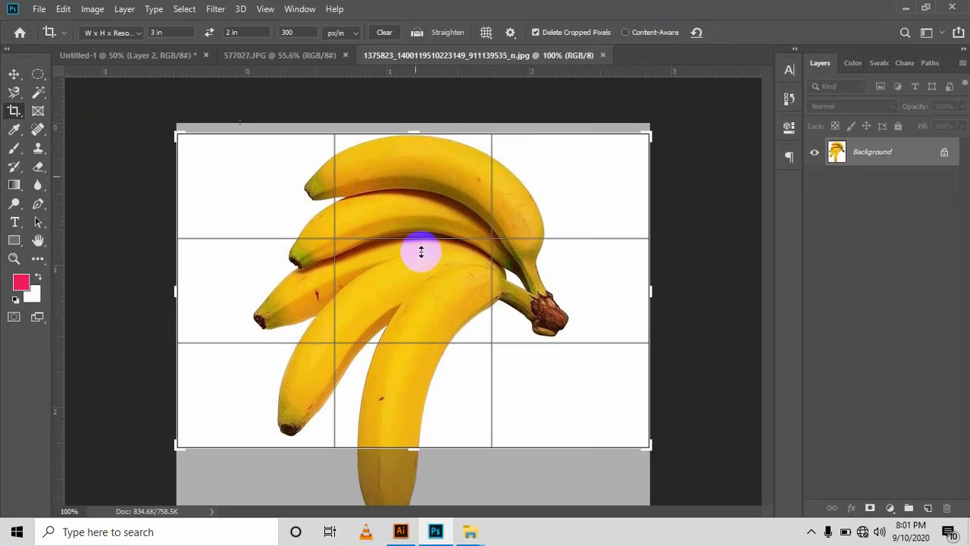
{"action": "left_click_drag", "start_coordinate": [422, 458], "coordinate": [417, 401]}
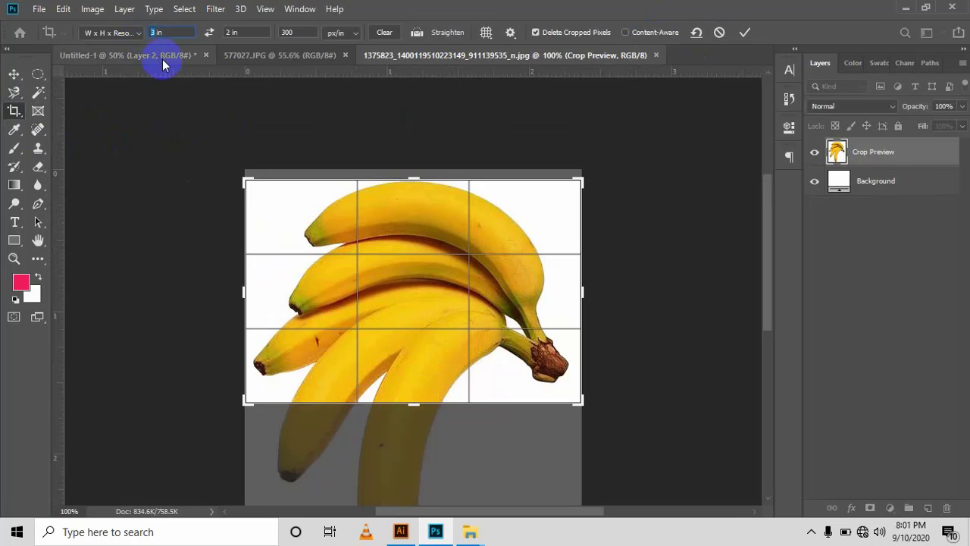
- Set the crop size to 4 in wide by 7 in high and apply the crop
{"action": "left_click", "coordinate": [161, 31]}
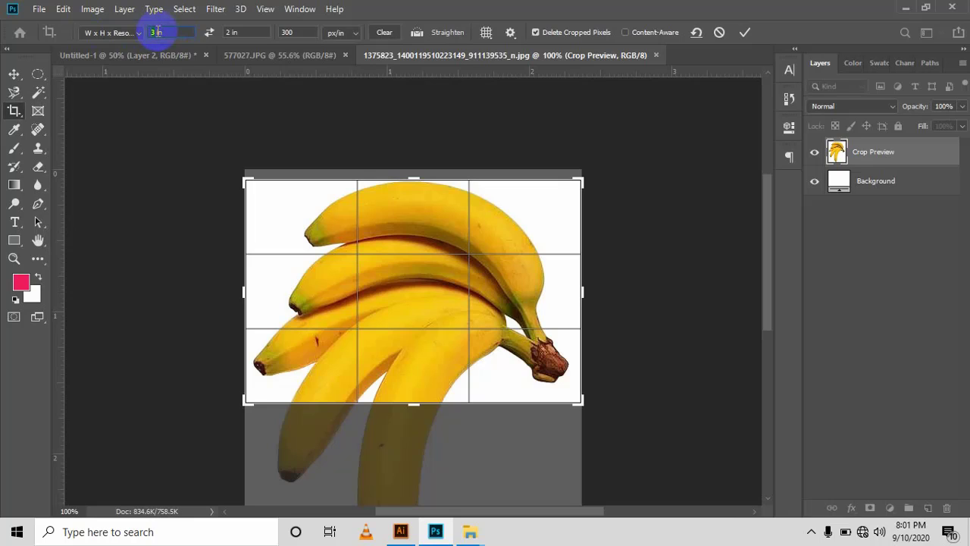
{"action": "type", "text": "4"}
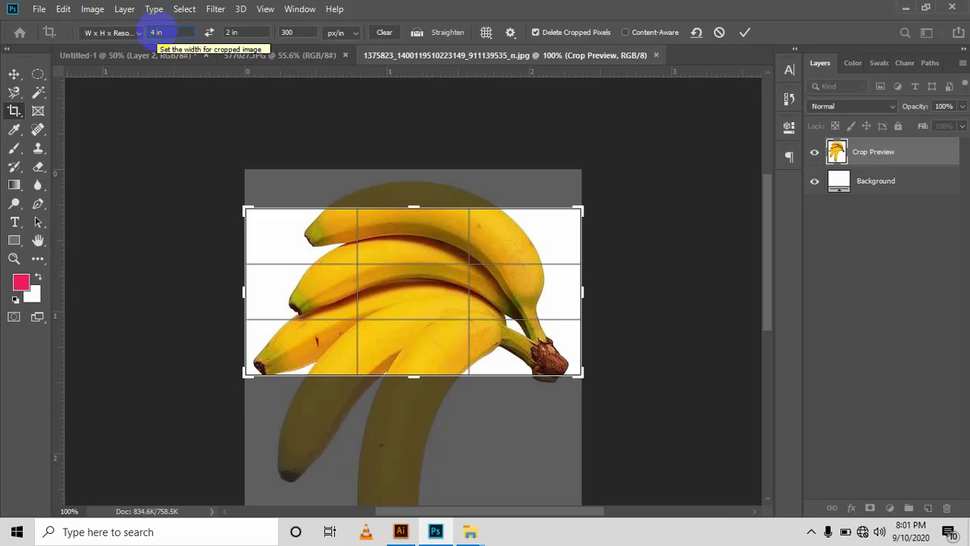
{"action": "left_click", "coordinate": [225, 32]}
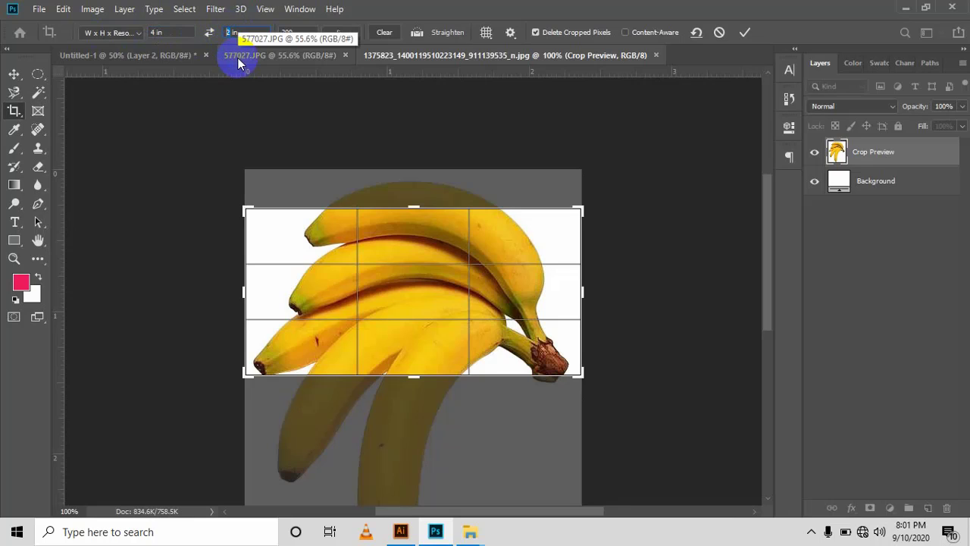
{"action": "type", "text": "7"}
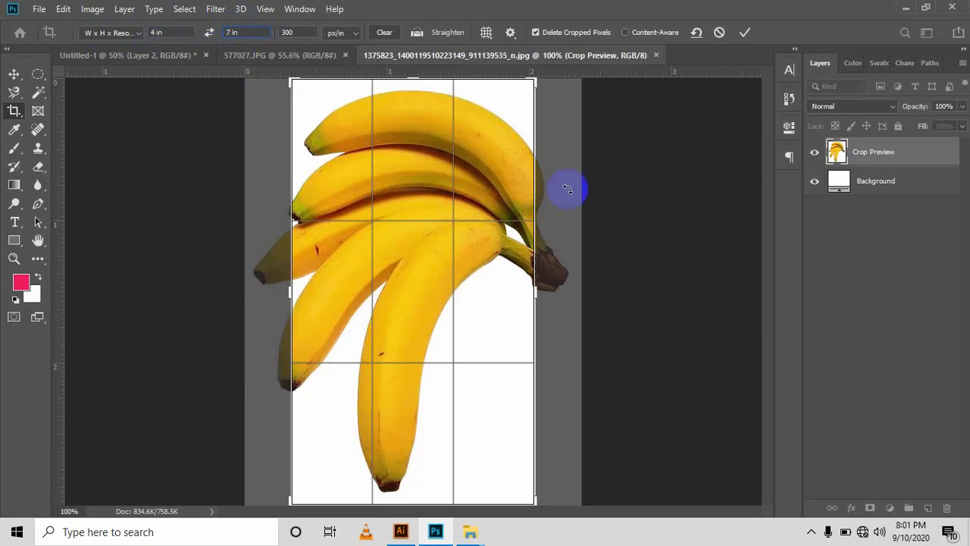
{"action": "left_click", "coordinate": [745, 31]}
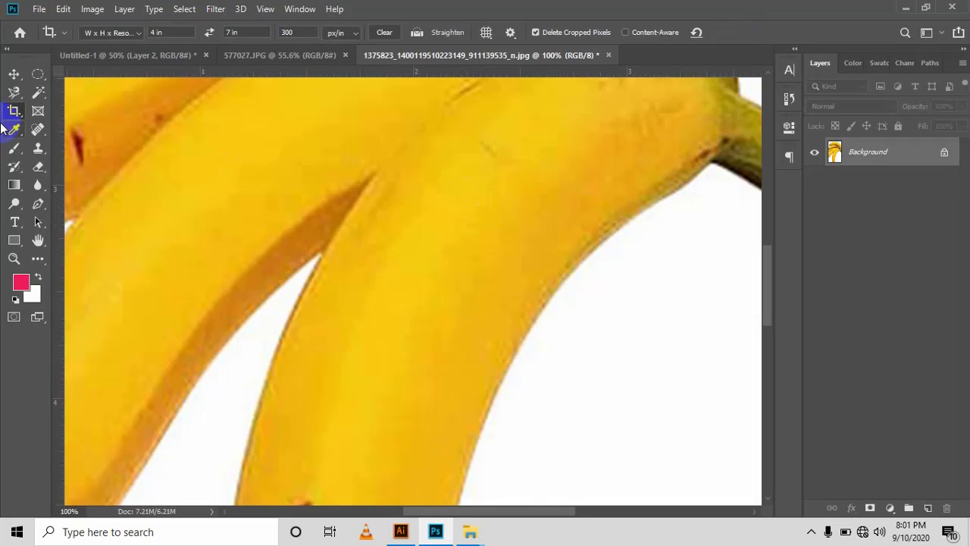
- Shrink a new crop frame on the cropped image to about 2.72 by 4.76 in around the lowest banana
{"action": "left_click", "coordinate": [13, 74]}
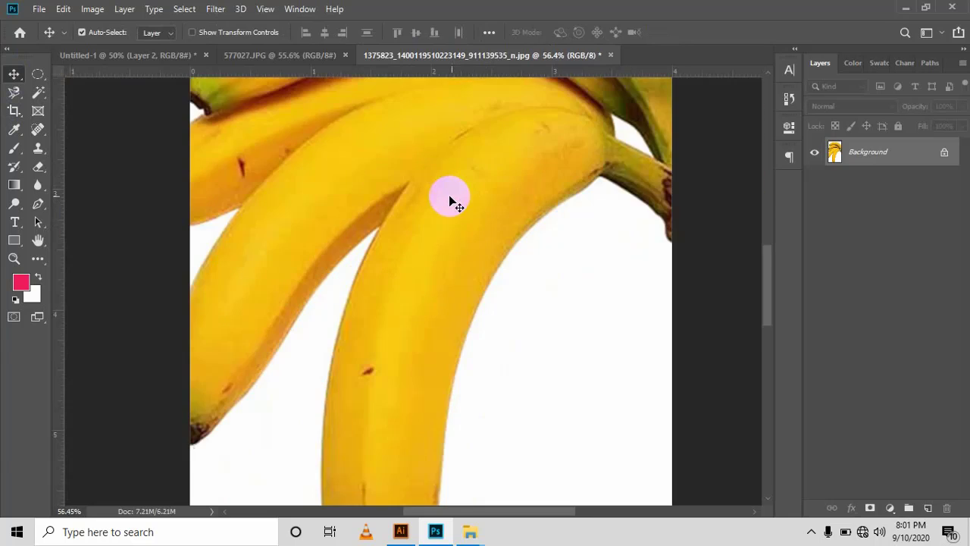
{"action": "scroll", "coordinate": [449, 195], "scroll_direction": "down", "scroll_amount": 3}
{"action": "scroll", "coordinate": [450, 199], "scroll_direction": "down", "scroll_amount": 4}
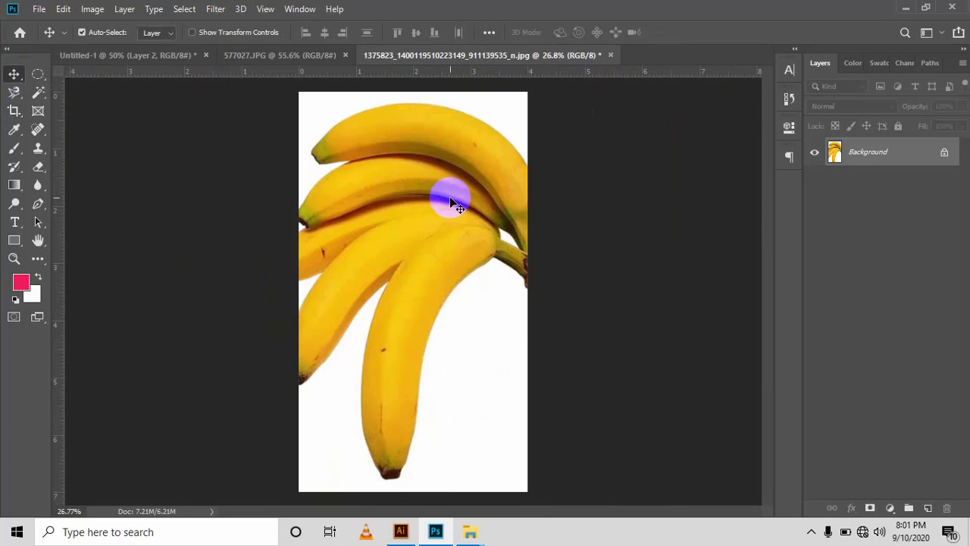
{"action": "scroll", "coordinate": [451, 201], "scroll_direction": "down", "scroll_amount": 2}
{"action": "scroll", "coordinate": [447, 197], "scroll_direction": "up", "scroll_amount": 2}
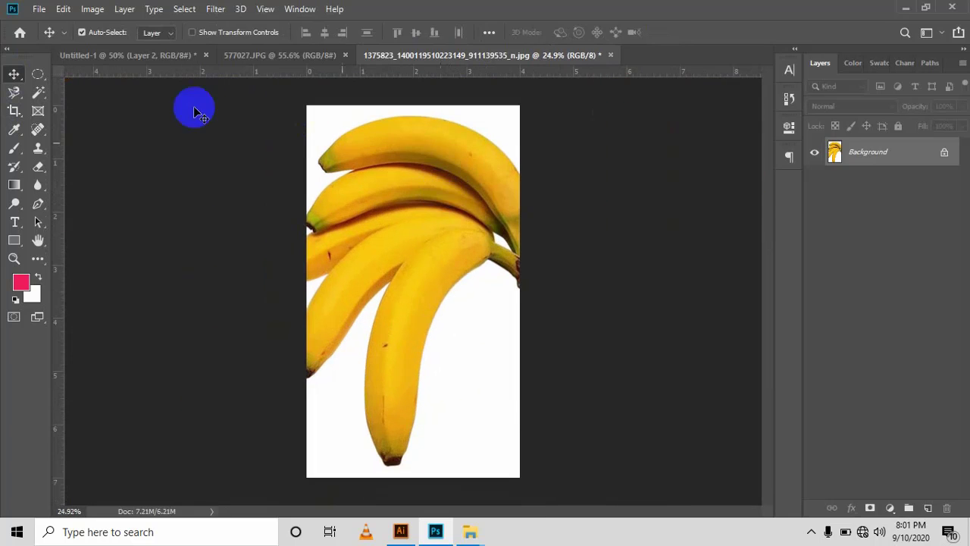
{"action": "left_click", "coordinate": [19, 111]}
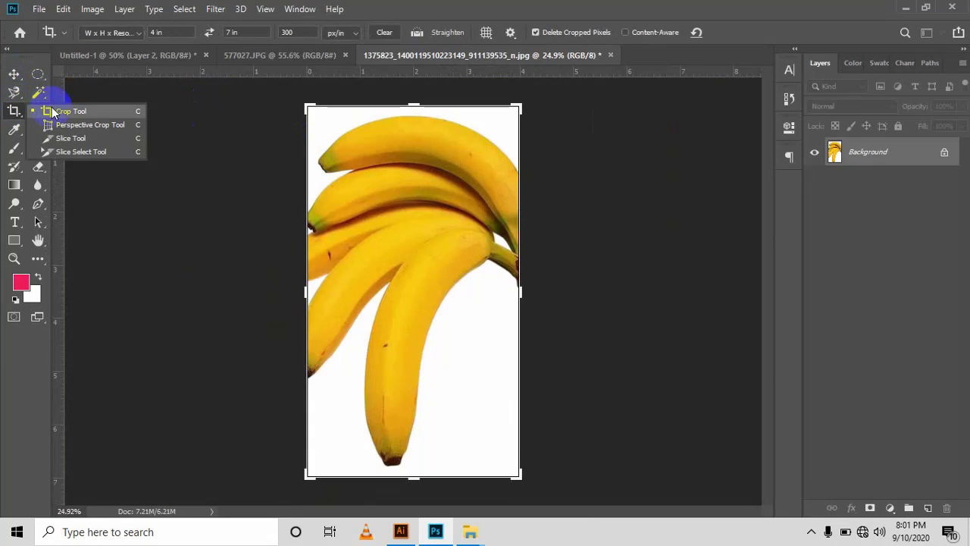
{"action": "left_click_drag", "start_coordinate": [413, 97], "coordinate": [413, 148]}
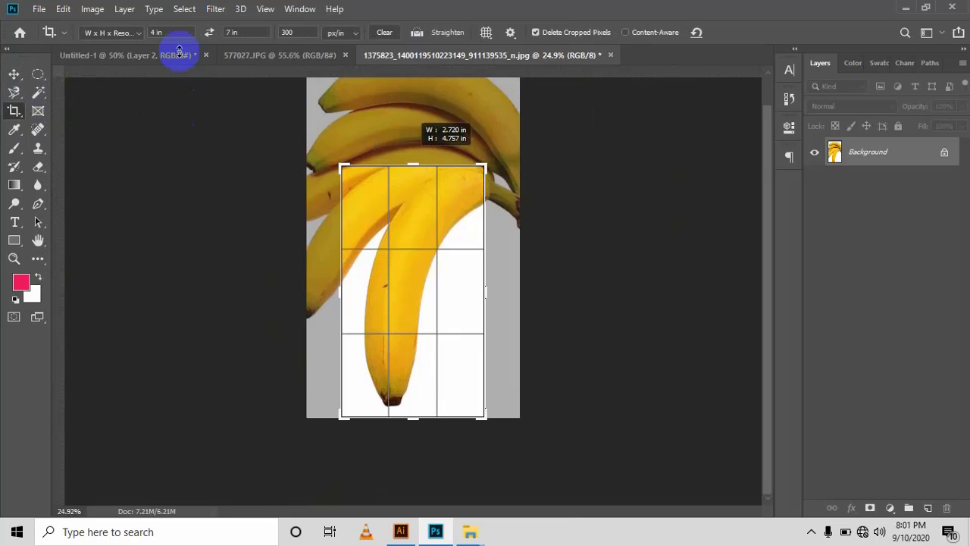
- Using W x H x Resolution, set the crop height to 2 in and resolution to 2 px/in, apply the crop, and inspect the pixels
{"action": "left_click", "coordinate": [140, 34]}
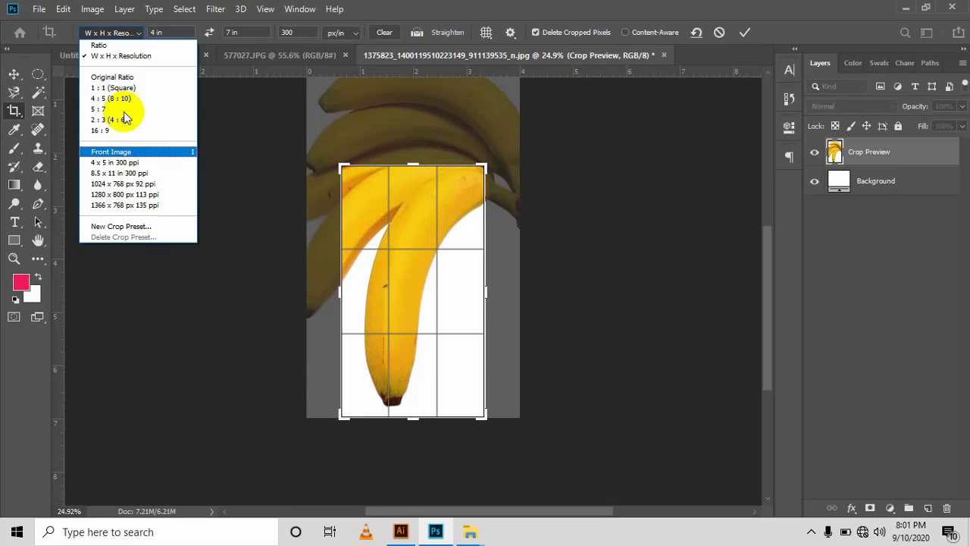
{"action": "left_click", "coordinate": [108, 57]}
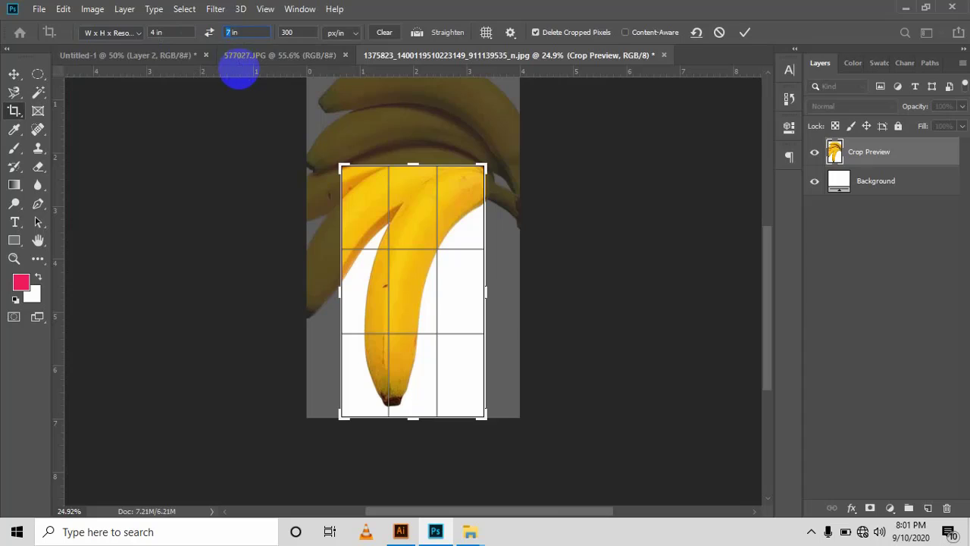
{"action": "type", "text": "2"}
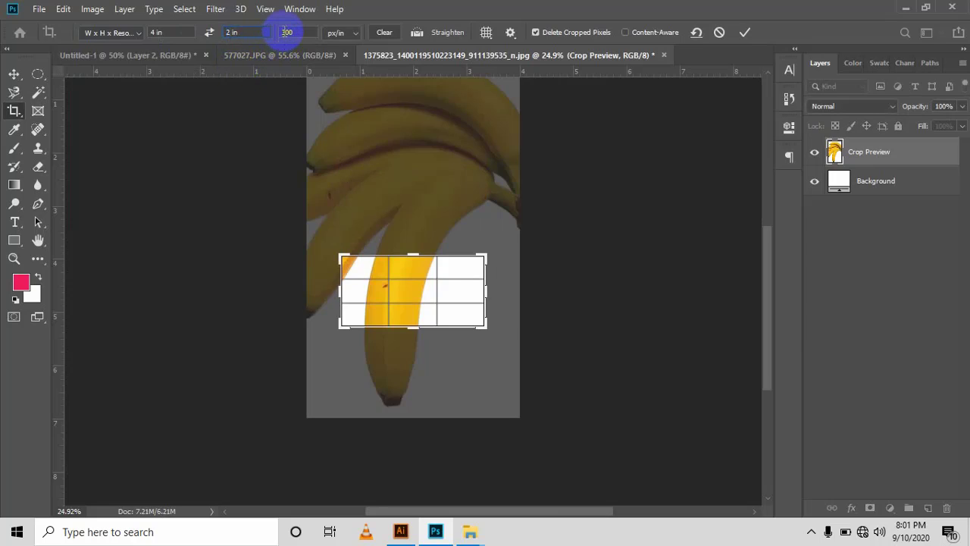
{"action": "left_click", "coordinate": [300, 32]}
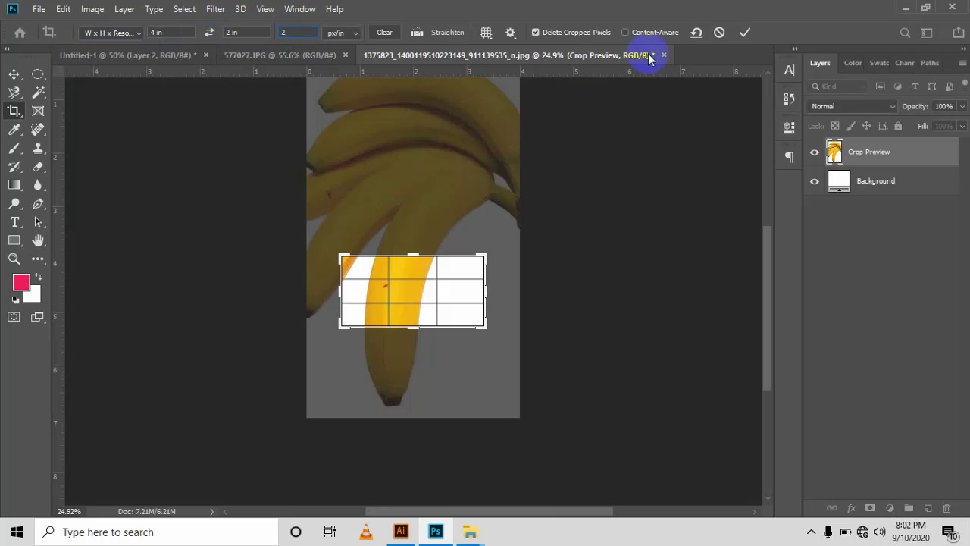
{"action": "type", "text": "2"}
{"action": "left_click", "coordinate": [744, 36]}
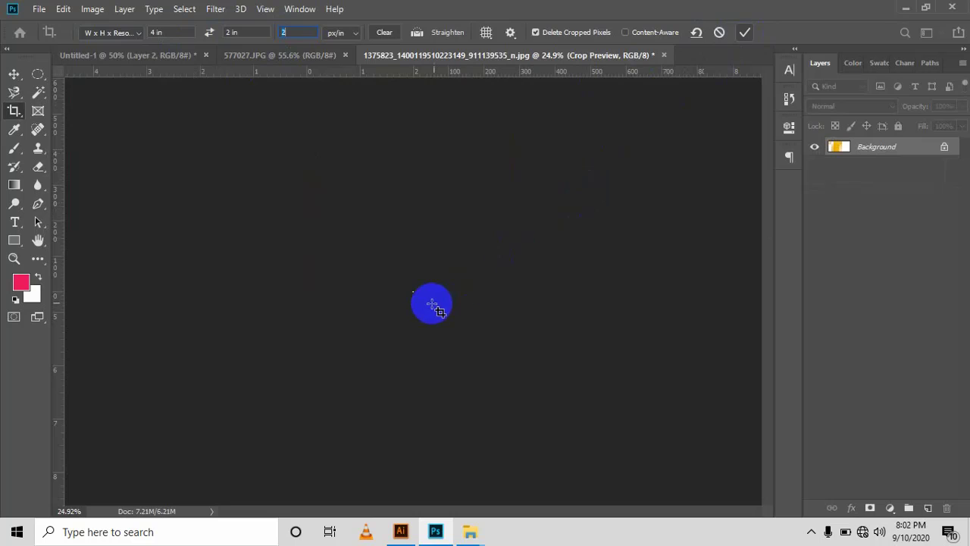
{"action": "scroll", "coordinate": [423, 304], "scroll_direction": "up", "scroll_amount": 10}
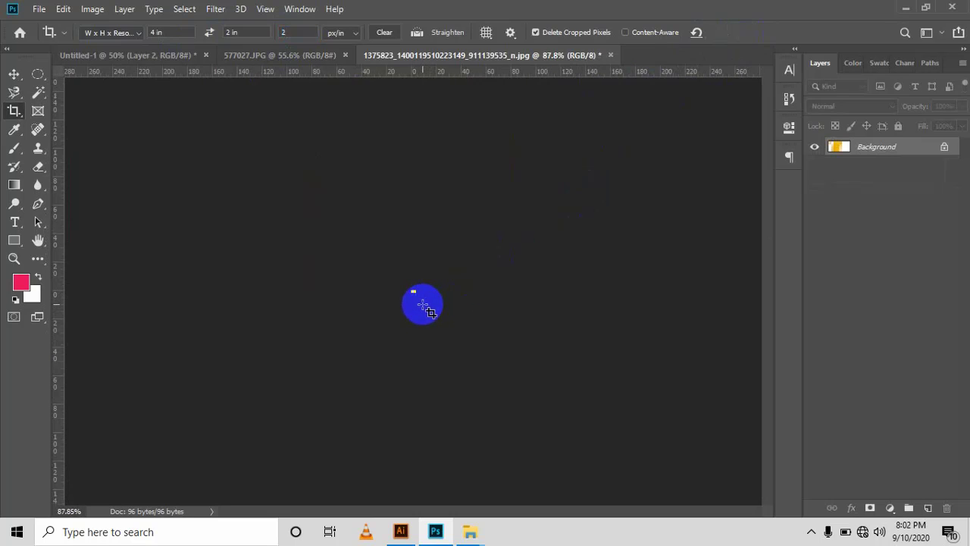
{"action": "scroll", "coordinate": [423, 304], "scroll_direction": "up", "scroll_amount": 8}
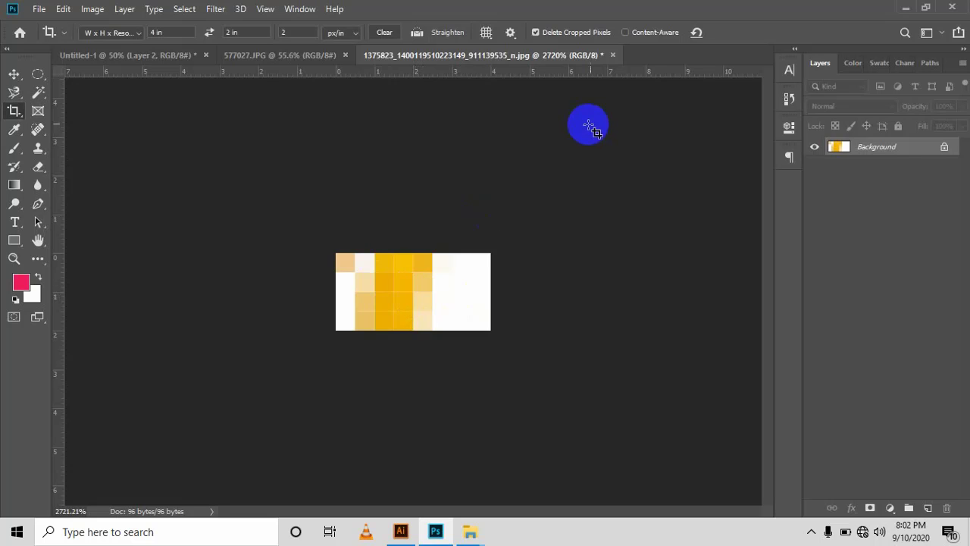
- Undo the last two crops of the banana photo and bring the entire bunch back into view
{"action": "key", "text": "ctrl+z"}
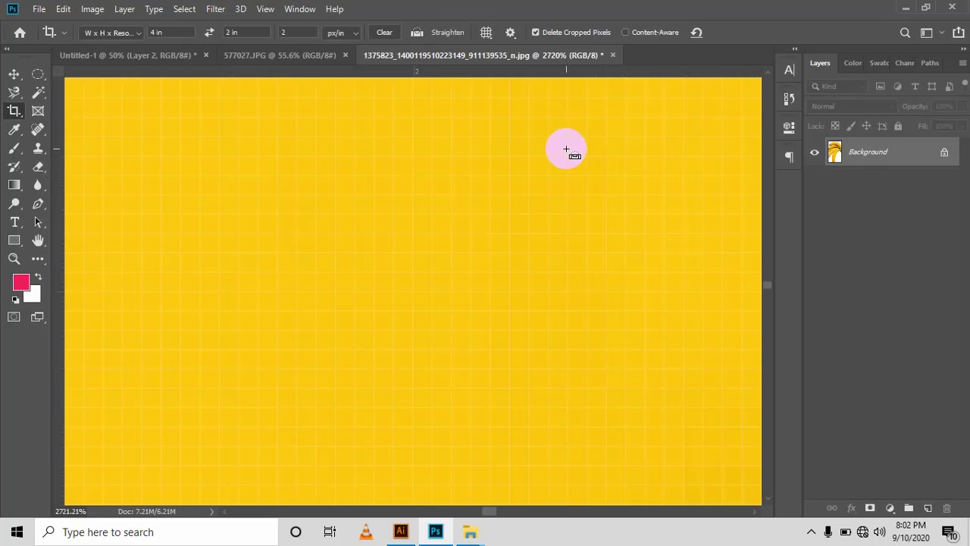
{"action": "key", "text": "ctrl+z"}
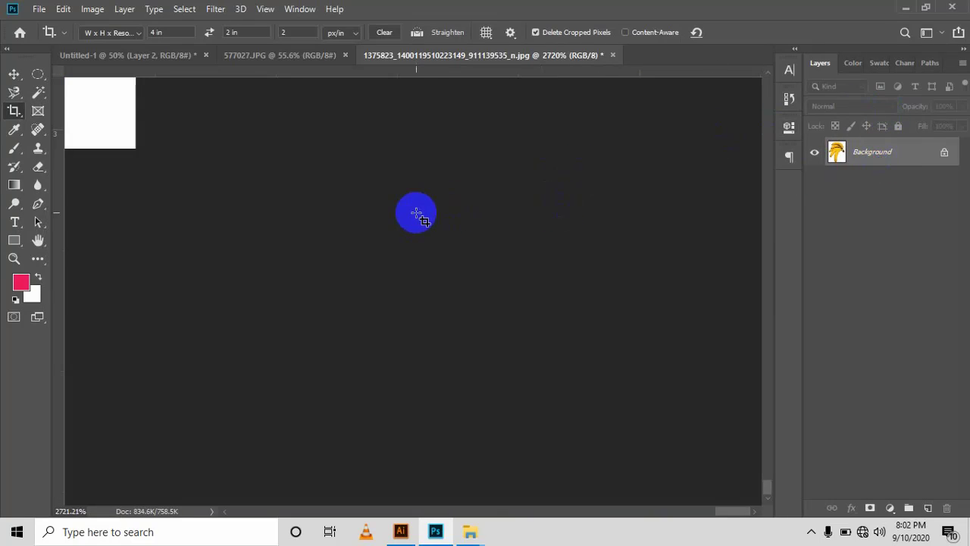
{"action": "left_click", "coordinate": [15, 73]}
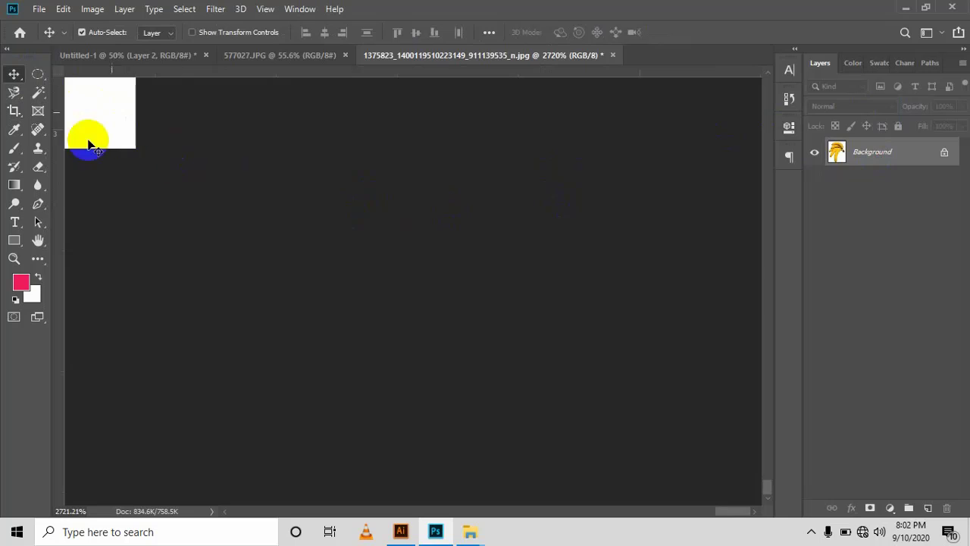
{"action": "left_click", "coordinate": [36, 241]}
{"action": "left_click_drag", "start_coordinate": [83, 98], "coordinate": [558, 346]}
{"action": "left_click_drag", "start_coordinate": [431, 340], "coordinate": [508, 361]}
{"action": "left_click_drag", "start_coordinate": [261, 177], "coordinate": [440, 359]}
{"action": "scroll", "coordinate": [374, 255], "scroll_direction": "down", "scroll_amount": 5}
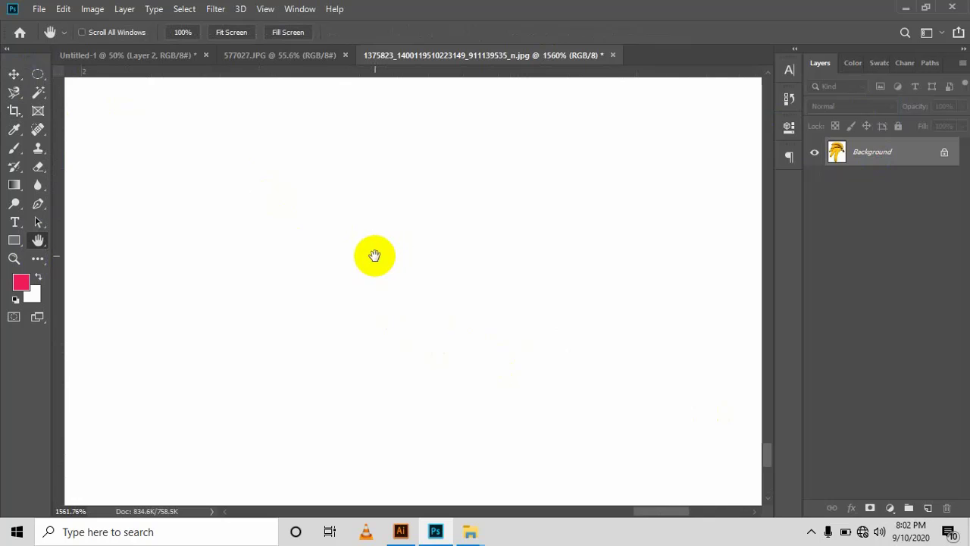
{"action": "scroll", "coordinate": [304, 258], "scroll_direction": "down", "scroll_amount": 2}
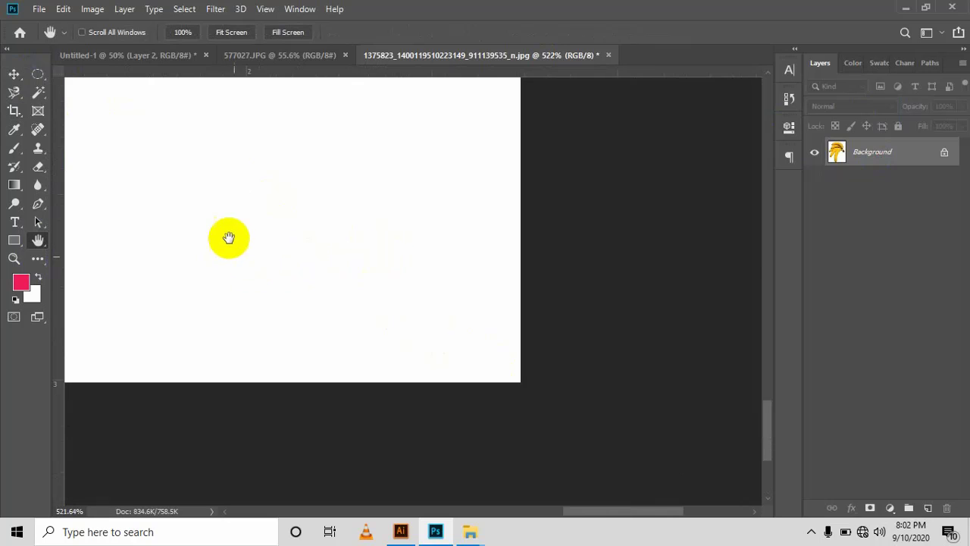
{"action": "scroll", "coordinate": [218, 226], "scroll_direction": "down", "scroll_amount": 2}
{"action": "scroll", "coordinate": [218, 226], "scroll_direction": "down", "scroll_amount": 1}
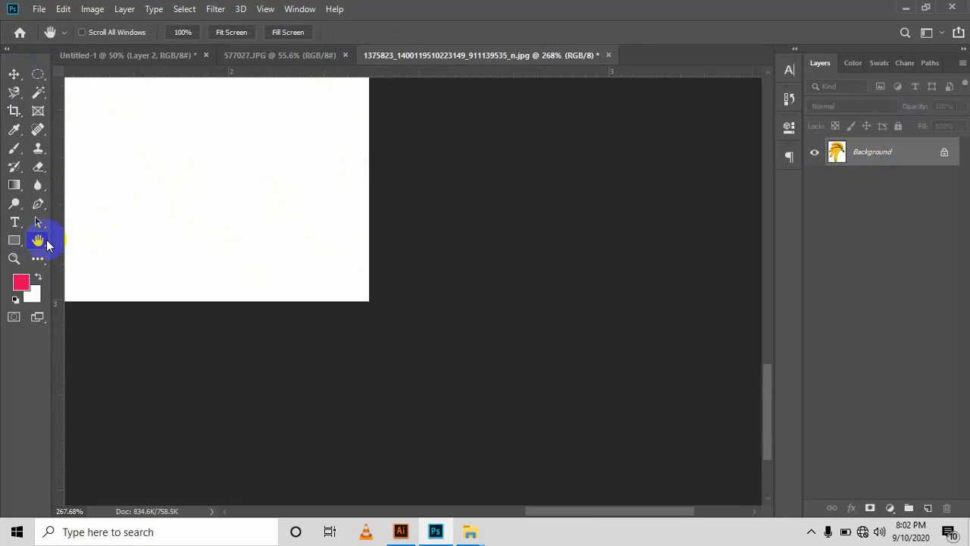
{"action": "left_click_drag", "start_coordinate": [232, 232], "coordinate": [364, 323]}
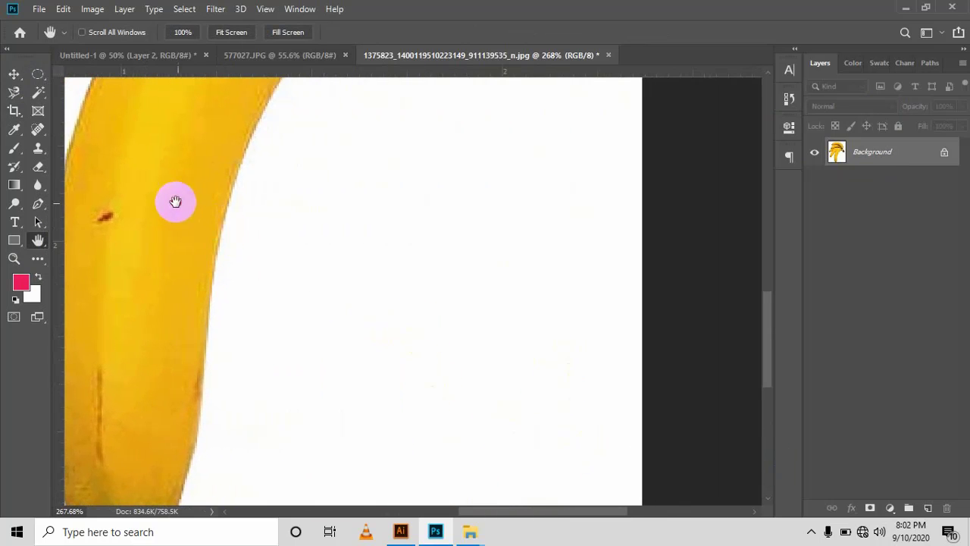
{"action": "left_click_drag", "start_coordinate": [174, 202], "coordinate": [475, 346]}
{"action": "scroll", "coordinate": [475, 345], "scroll_direction": "down", "scroll_amount": 3}
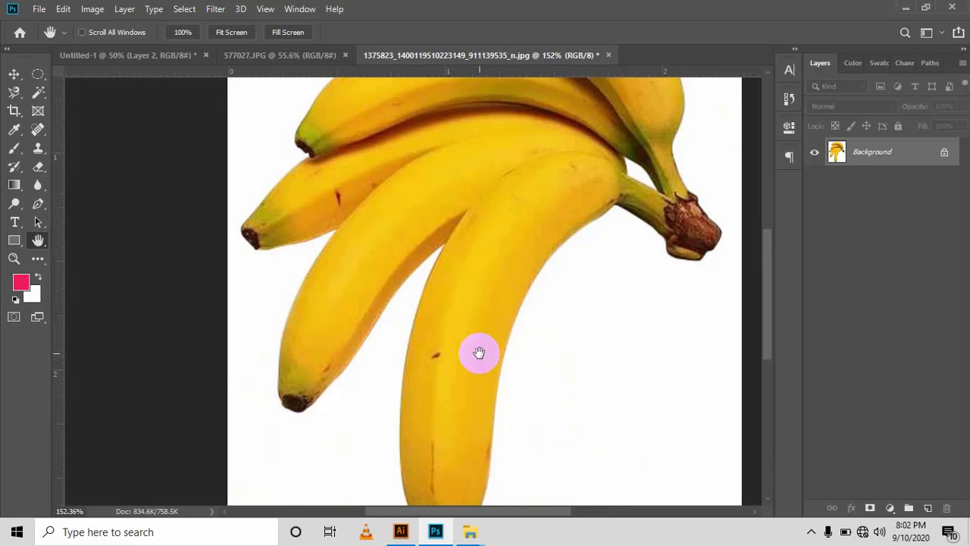
{"action": "scroll", "coordinate": [479, 352], "scroll_direction": "down", "scroll_amount": 3}
{"action": "scroll", "coordinate": [470, 348], "scroll_direction": "down", "scroll_amount": 3}
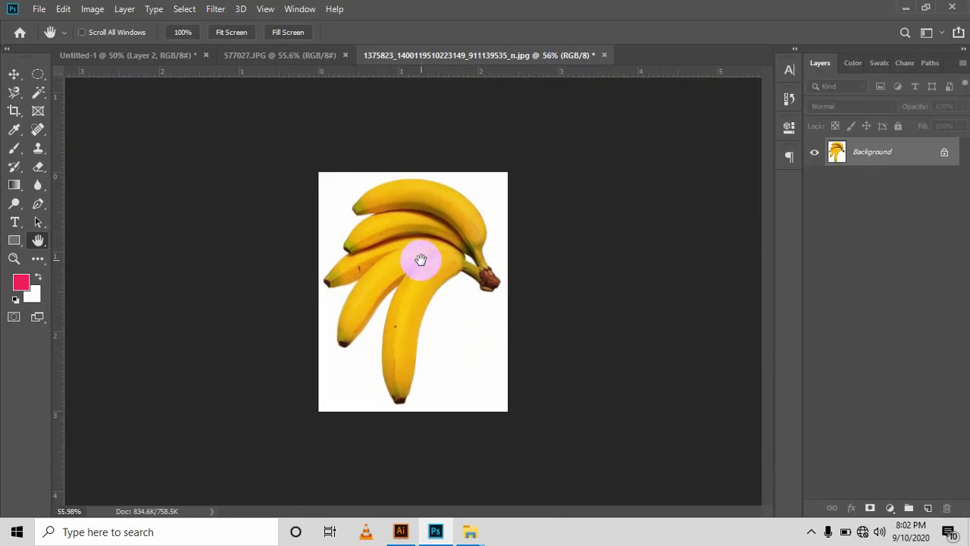
- Try cropping the middle of the banana photo at 4 by 2 in and 2 px/in, and undo that crop
{"action": "left_click", "coordinate": [14, 110]}
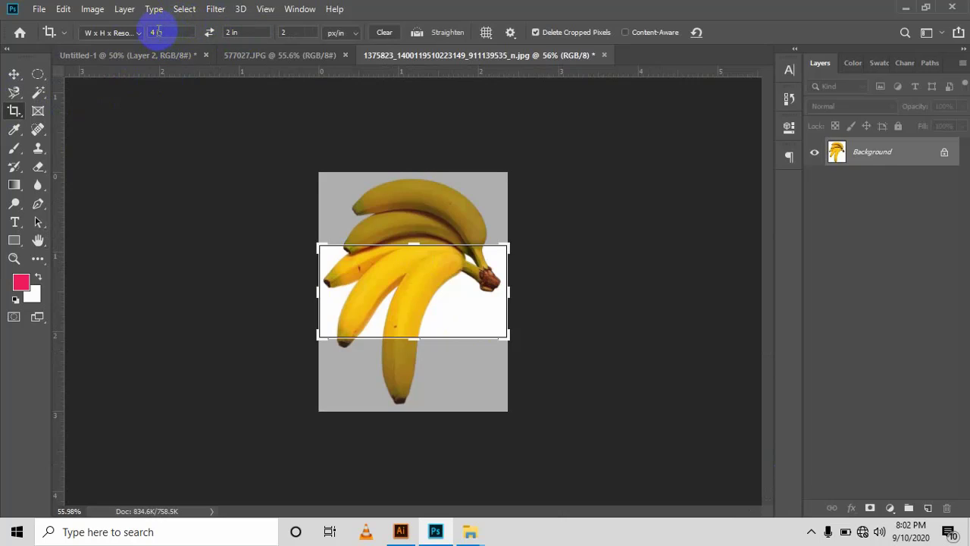
{"action": "left_click", "coordinate": [19, 73]}
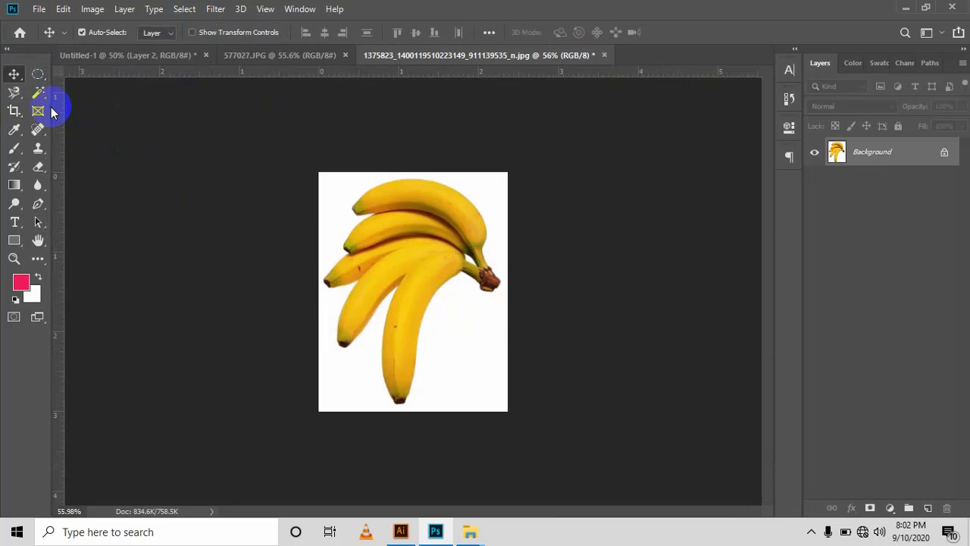
{"action": "left_click", "coordinate": [12, 112]}
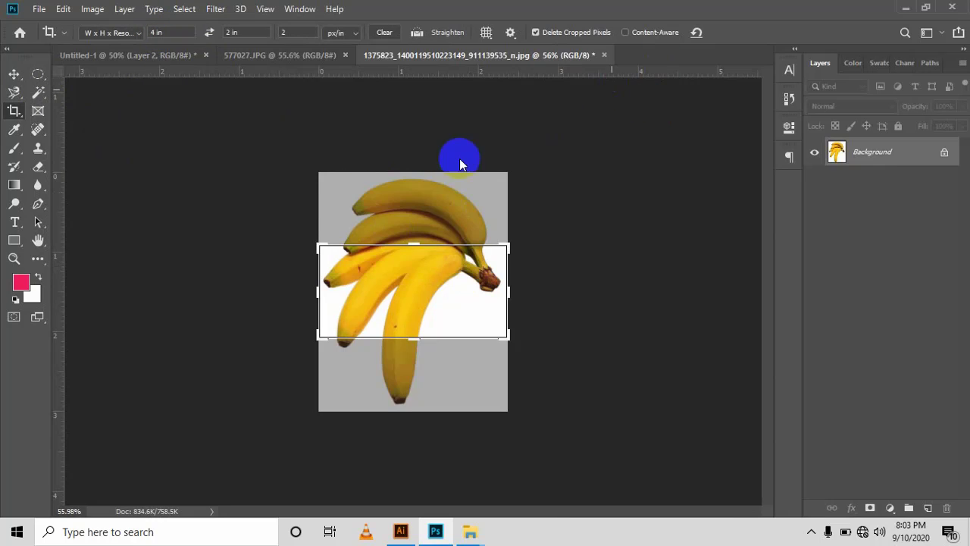
{"action": "left_click", "coordinate": [463, 249]}
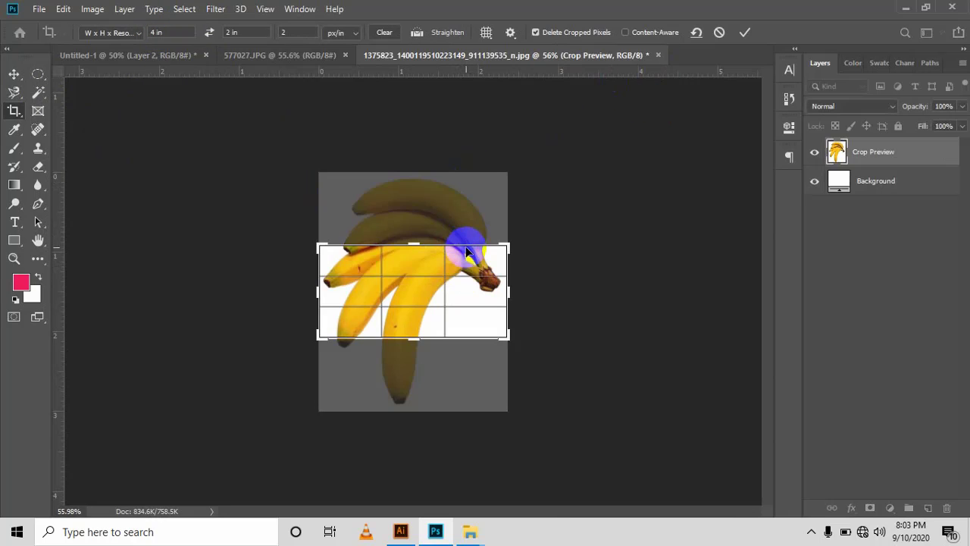
{"action": "left_click", "coordinate": [471, 256]}
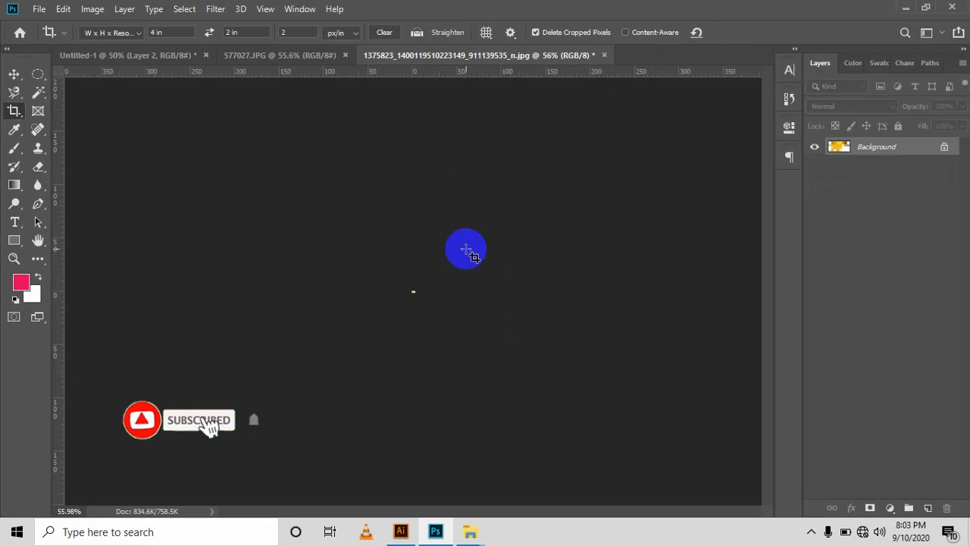
{"action": "left_click", "coordinate": [14, 150]}
{"action": "left_click", "coordinate": [261, 207]}
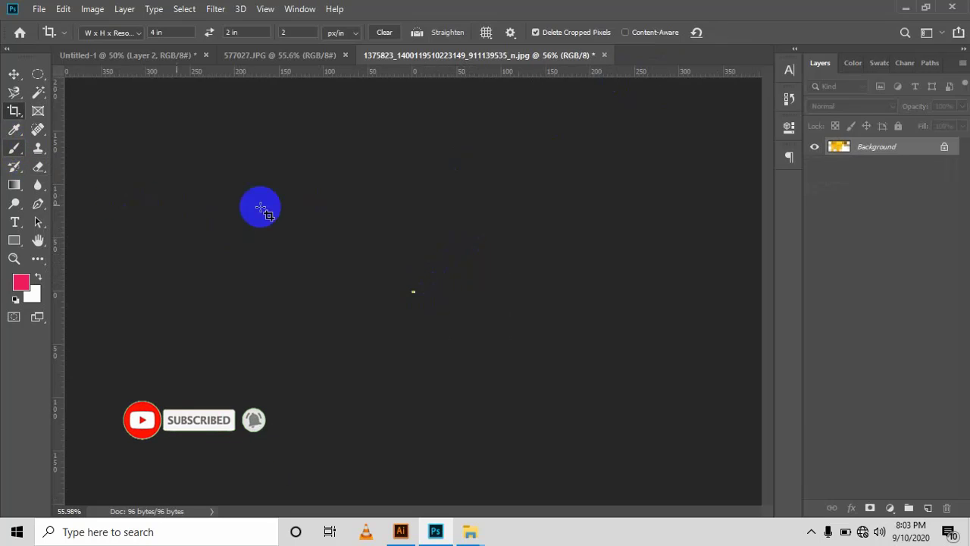
{"action": "key", "text": "ctrl+z"}
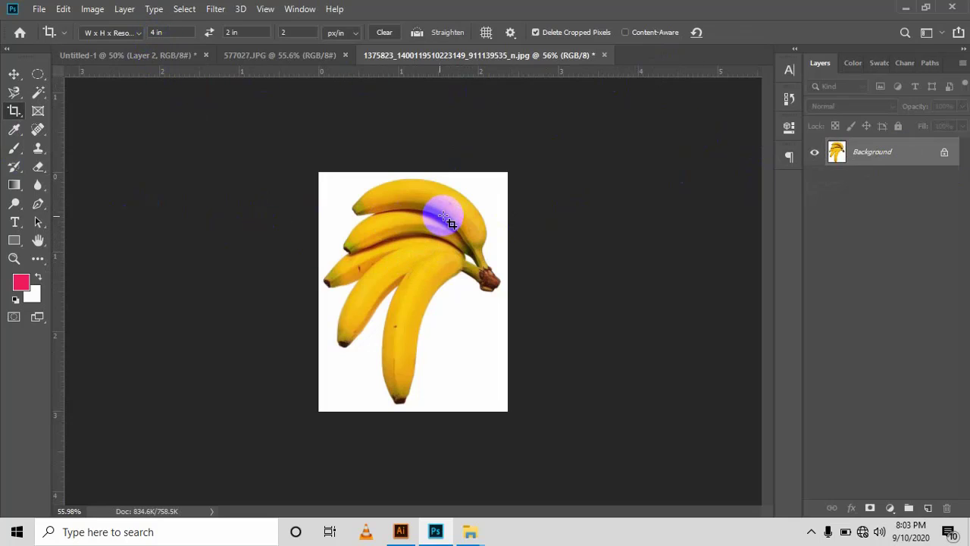
- Crop the banana photo at Original Ratio, with a smaller frame around the upper bananas that cuts off the lower tips
{"action": "left_click", "coordinate": [12, 78]}
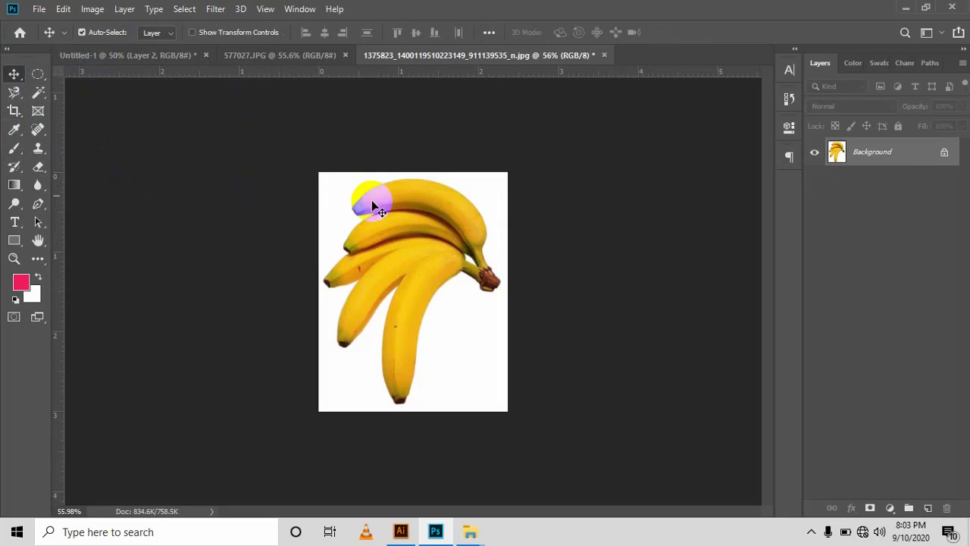
{"action": "left_click", "coordinate": [16, 112]}
{"action": "left_click", "coordinate": [140, 33]}
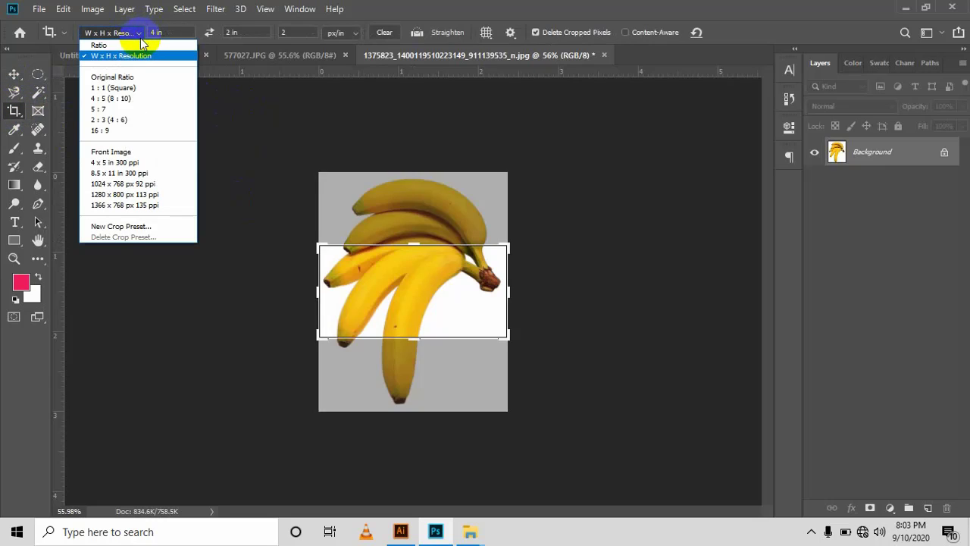
{"action": "left_click", "coordinate": [141, 77]}
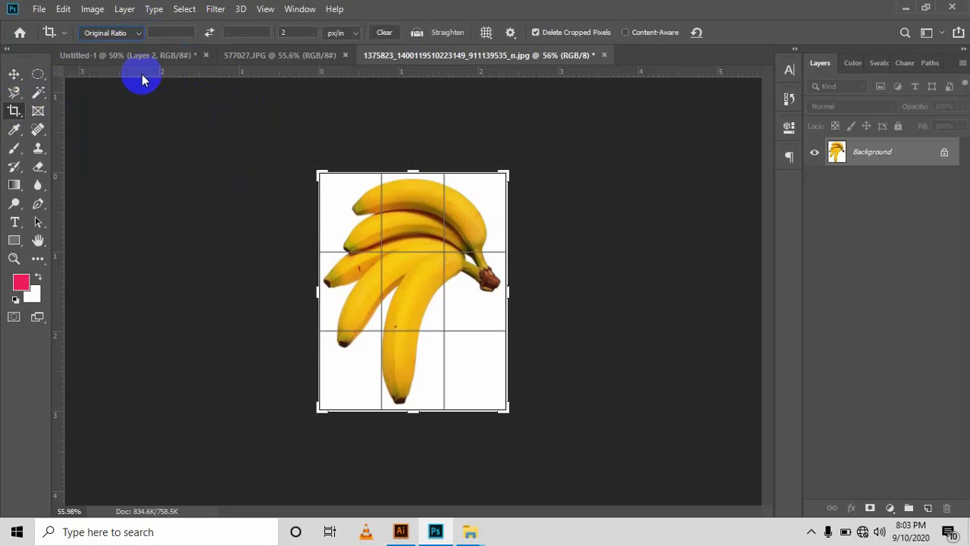
{"action": "left_click", "coordinate": [375, 199]}
{"action": "mouse_move", "coordinate": [412, 173]}
{"action": "left_mouse_down"}
{"action": "mouse_move", "coordinate": [419, 215]}
{"action": "mouse_move", "coordinate": [421, 184]}
{"action": "left_mouse_up"}
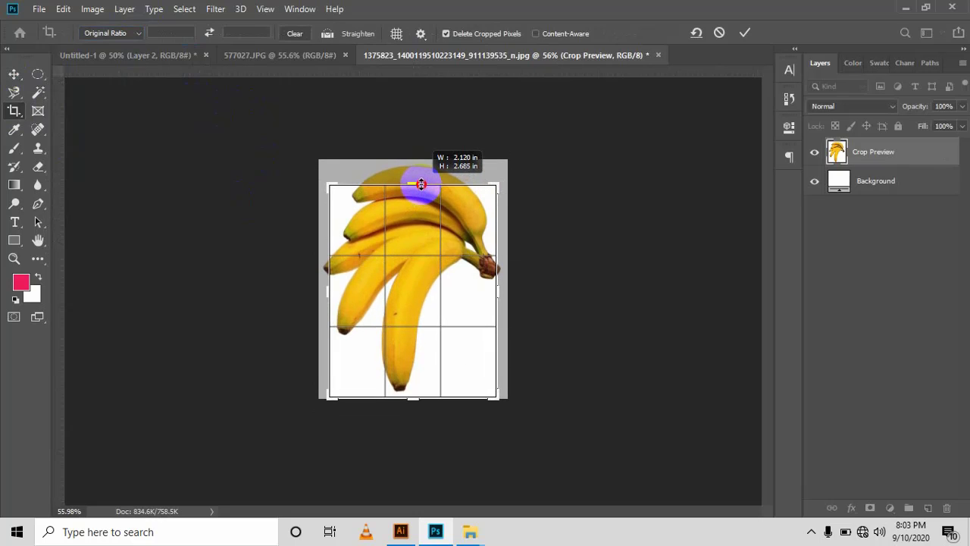
{"action": "left_click_drag", "start_coordinate": [416, 396], "coordinate": [411, 370]}
{"action": "left_click_drag", "start_coordinate": [412, 314], "coordinate": [426, 347]}
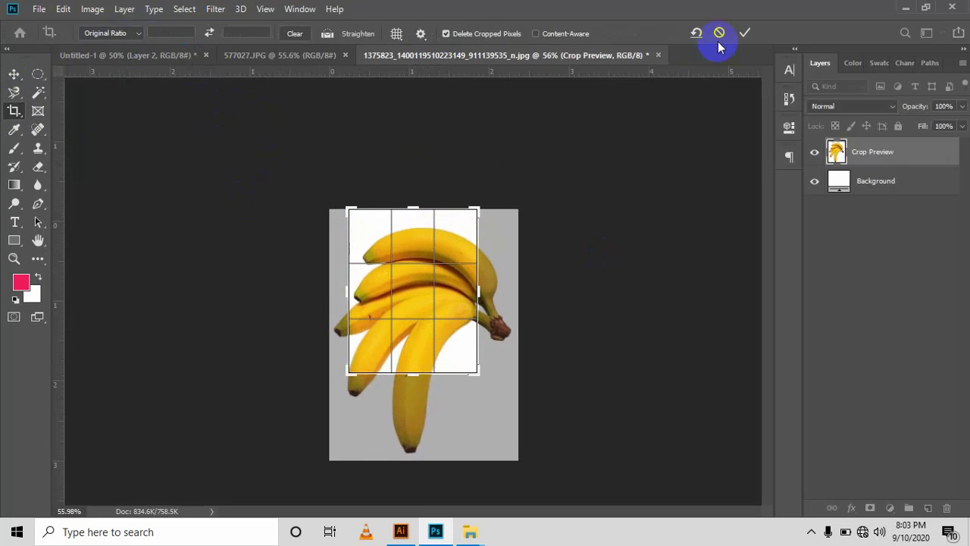
{"action": "left_click", "coordinate": [745, 32]}
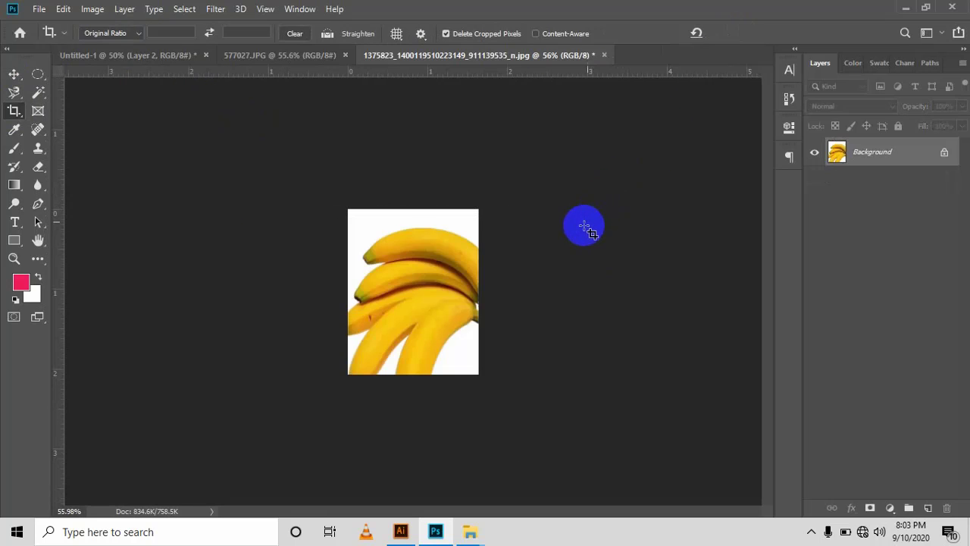
- Review the crop ratio and size presets and the related tools grouped with the Crop tool
{"action": "left_click", "coordinate": [136, 35]}
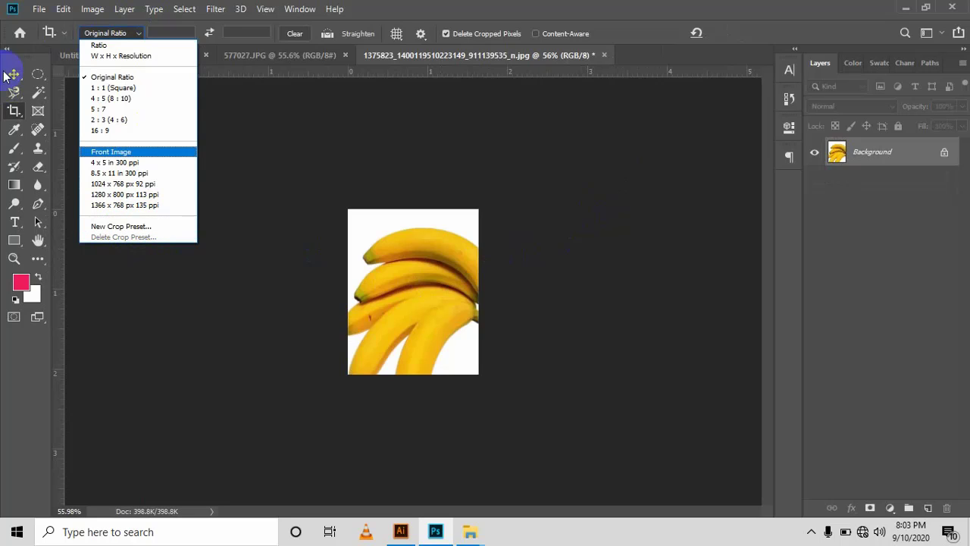
{"action": "left_click", "coordinate": [19, 110]}
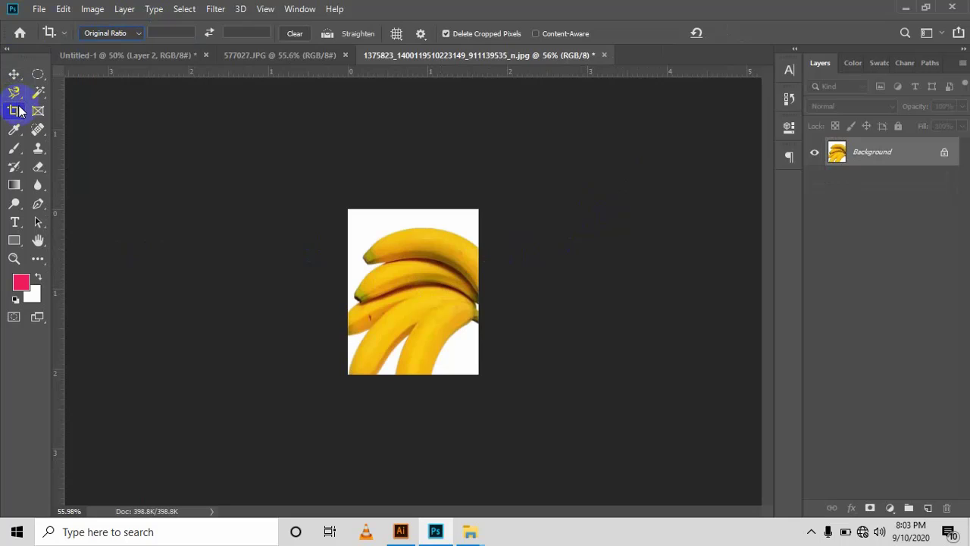
{"action": "right_click", "coordinate": [20, 111]}
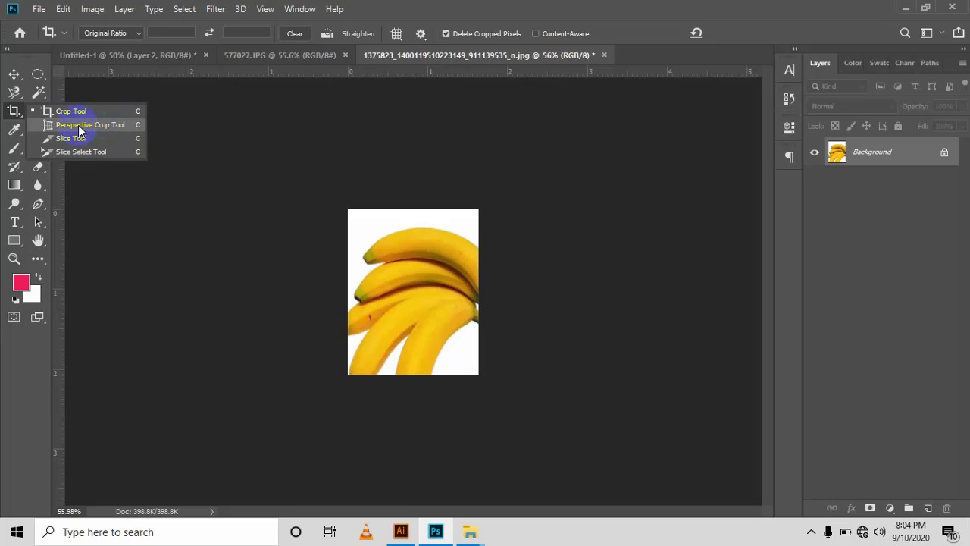
{"action": "left_click", "coordinate": [16, 111]}
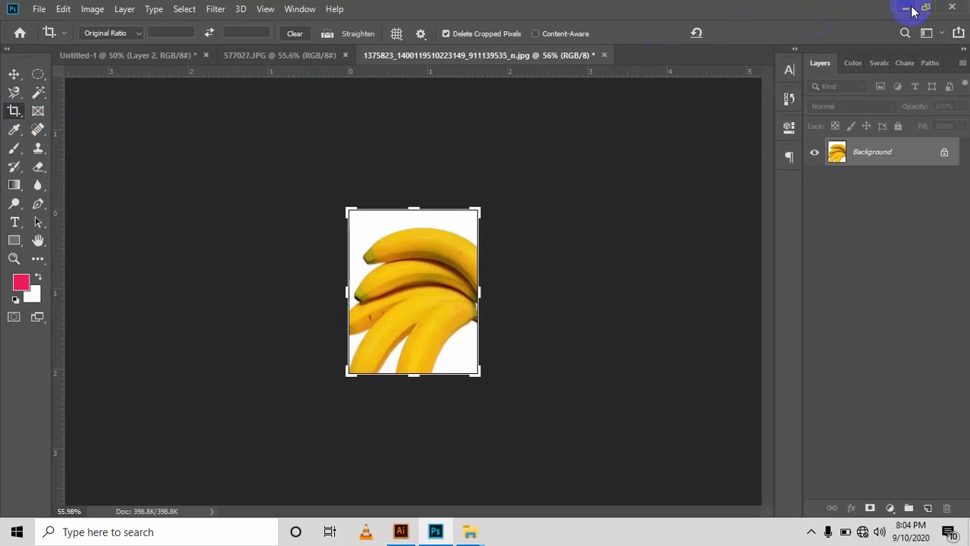
- Close the banana photo without saving its changes
{"action": "left_click", "coordinate": [604, 56]}
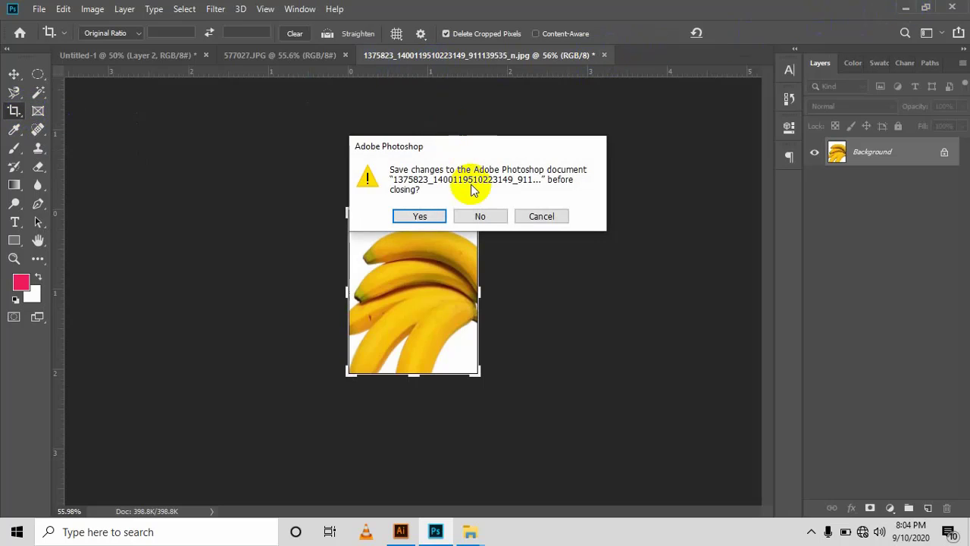
{"action": "left_click", "coordinate": [483, 216]}
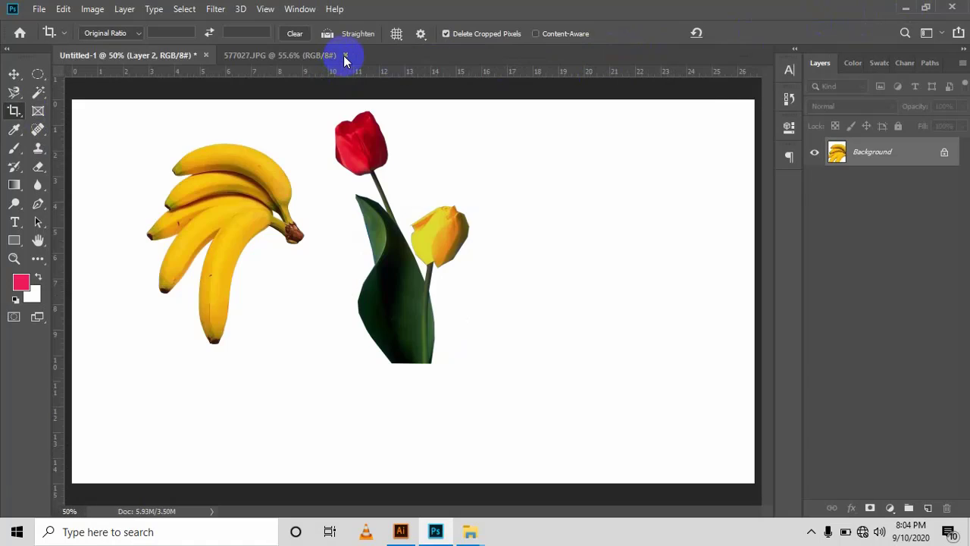
- Close the tulip photo 577027.JPG and open the business card image 1.png from the "png photo" folder
{"action": "left_click", "coordinate": [345, 56]}
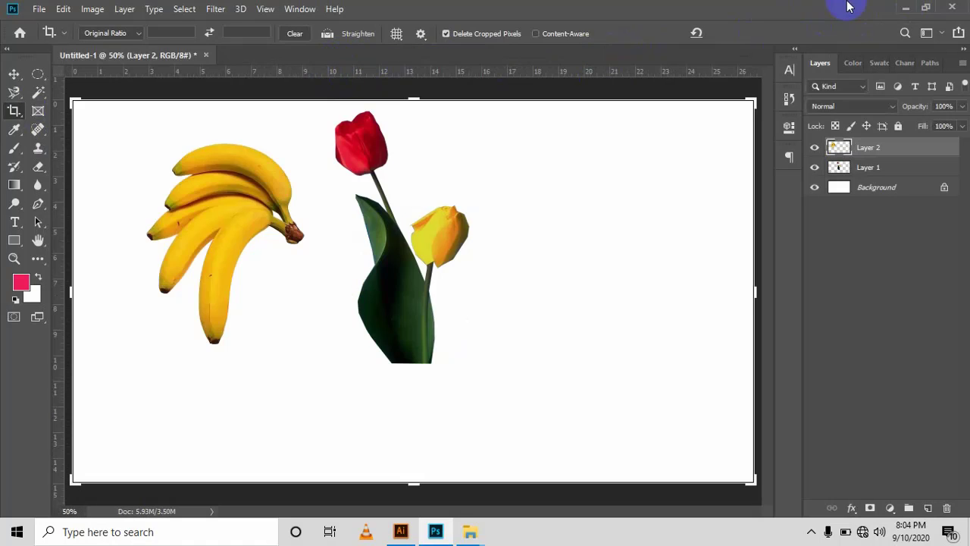
{"action": "left_click", "coordinate": [912, 9]}
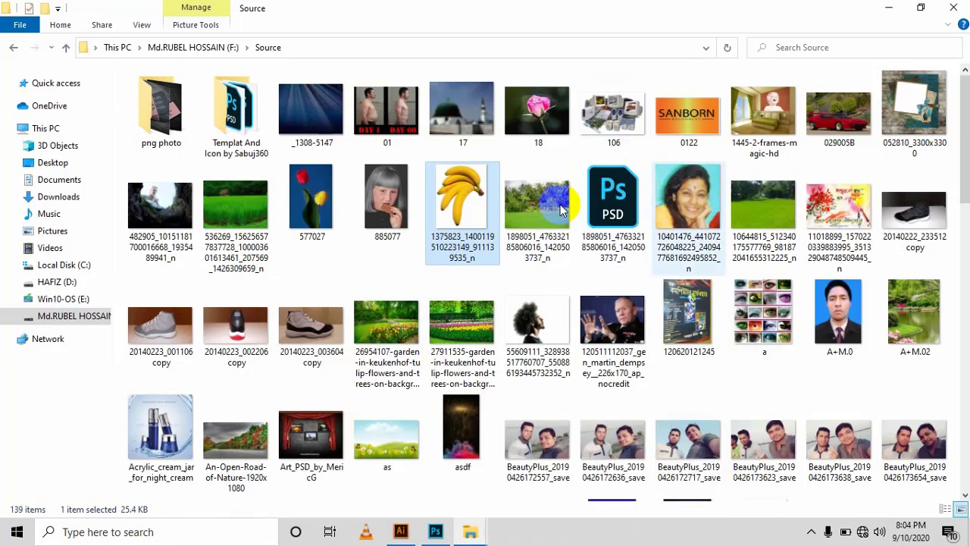
{"action": "double_click", "coordinate": [159, 125]}
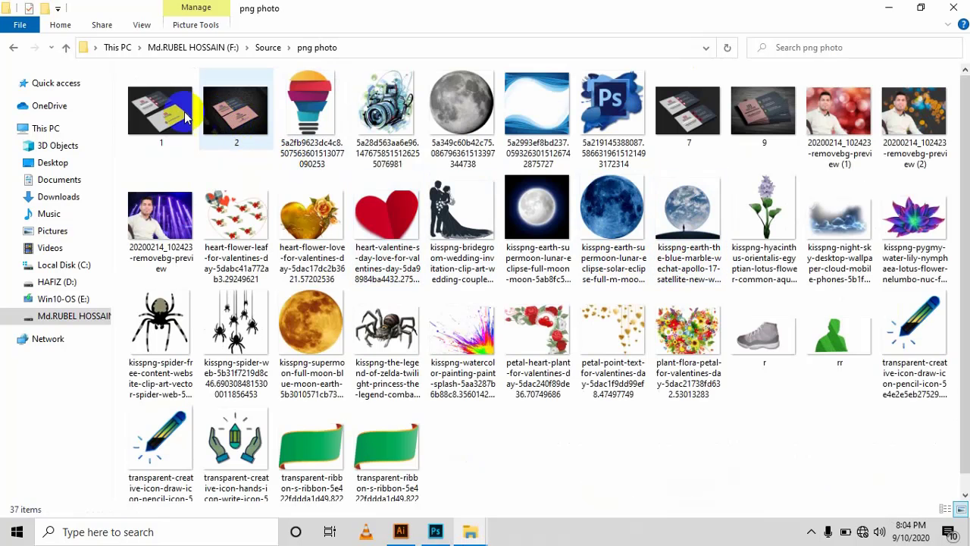
{"action": "left_click_drag", "start_coordinate": [161, 106], "coordinate": [447, 60]}
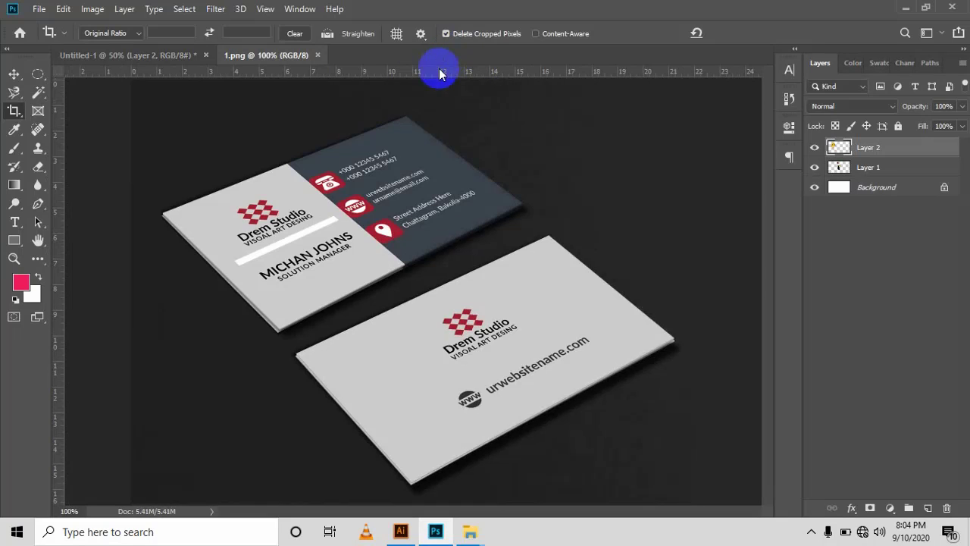
{"action": "left_click", "coordinate": [695, 258]}
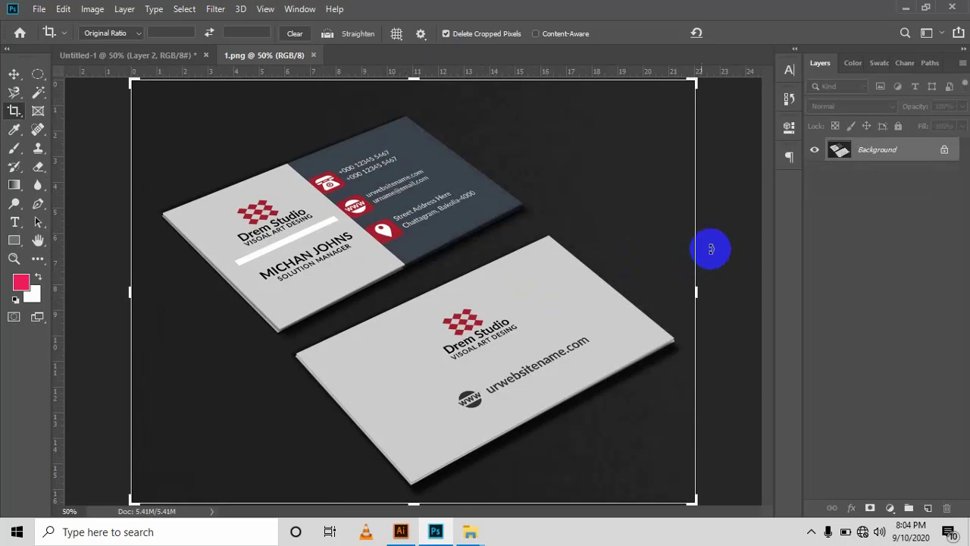
{"action": "left_click", "coordinate": [382, 280]}
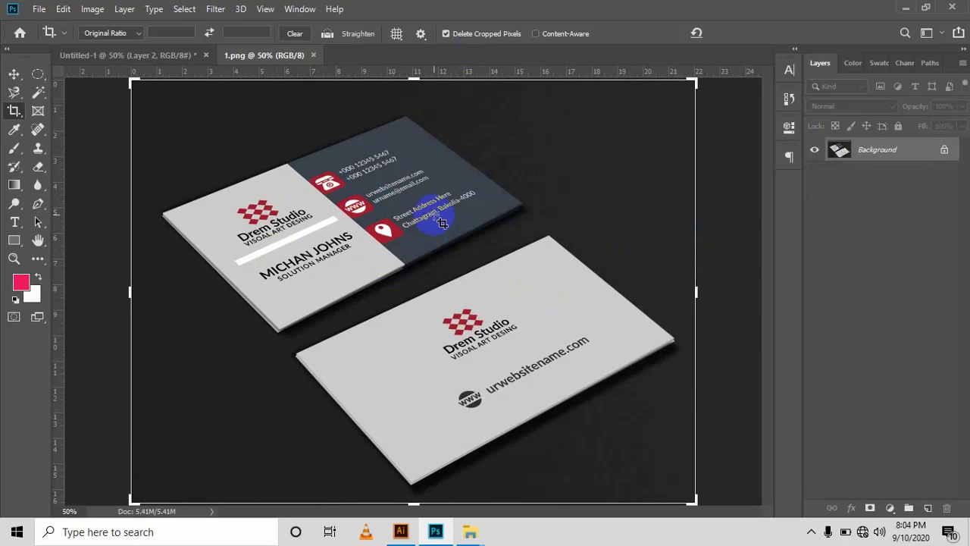
- Crop and straighten the upper two-tone business card with the Perspective Crop Tool, placing the crop points on its four corners
{"action": "right_click", "coordinate": [17, 112]}
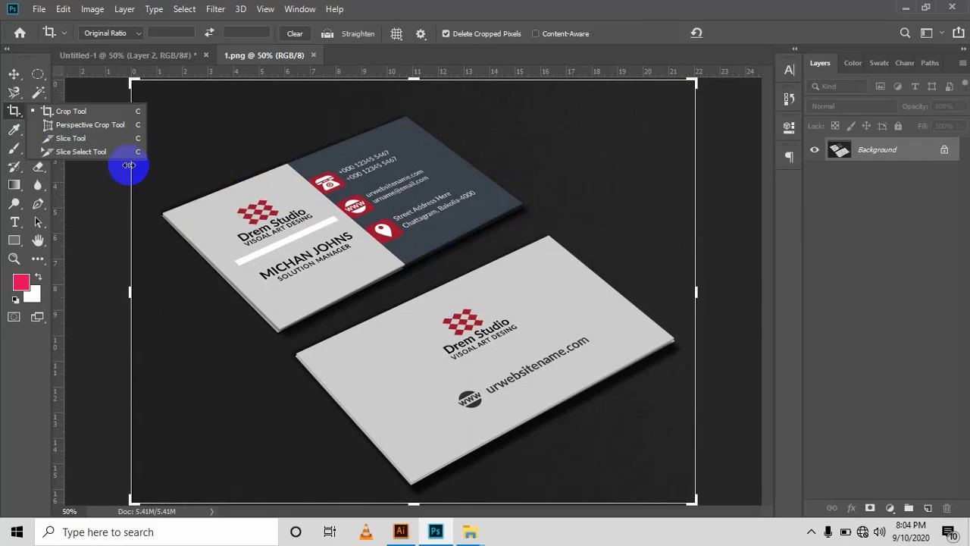
{"action": "left_click", "coordinate": [55, 125]}
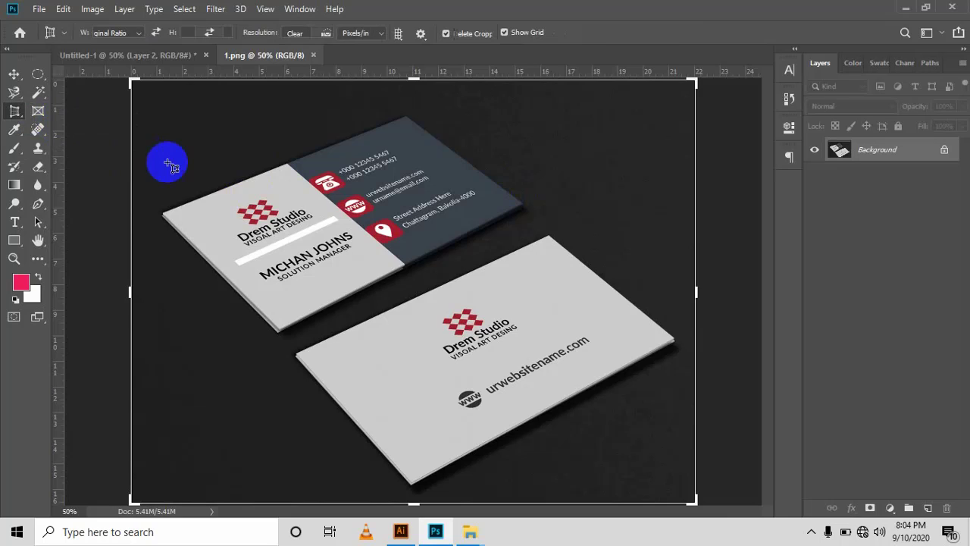
{"action": "left_click", "coordinate": [163, 213]}
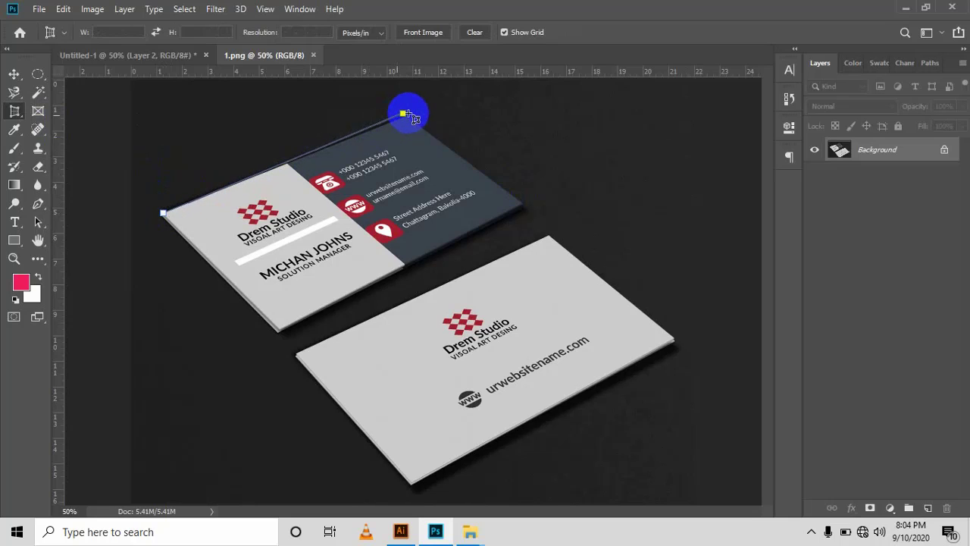
{"action": "left_click", "coordinate": [410, 116]}
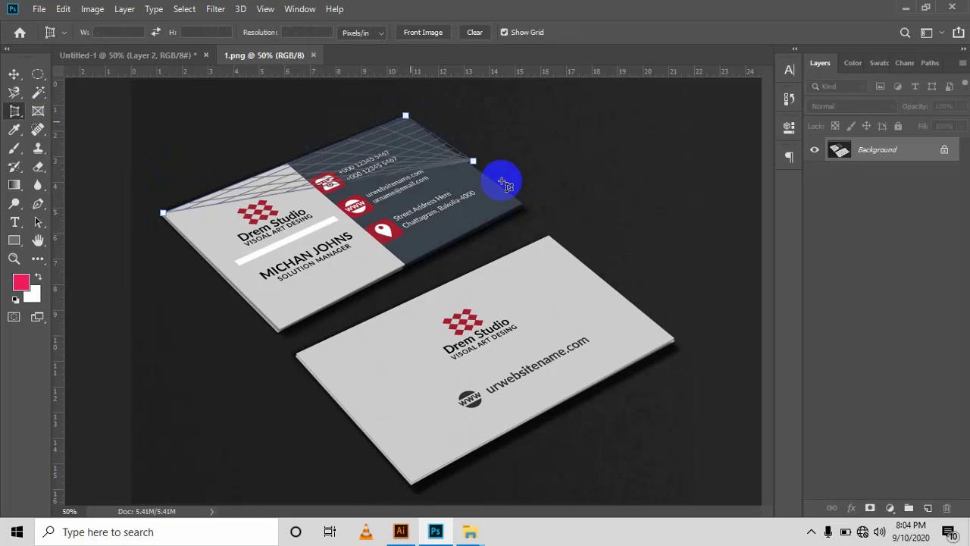
{"action": "left_click", "coordinate": [523, 203]}
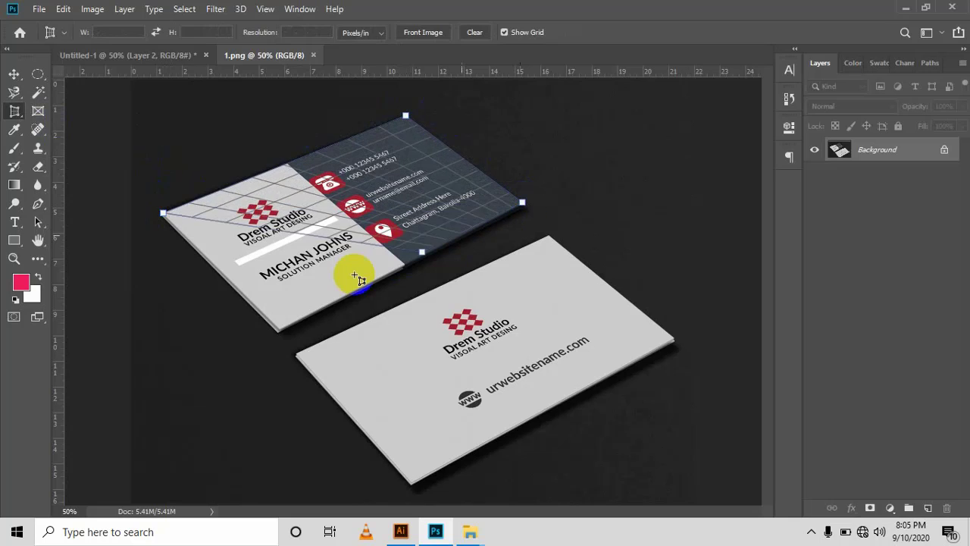
{"action": "left_click", "coordinate": [279, 332]}
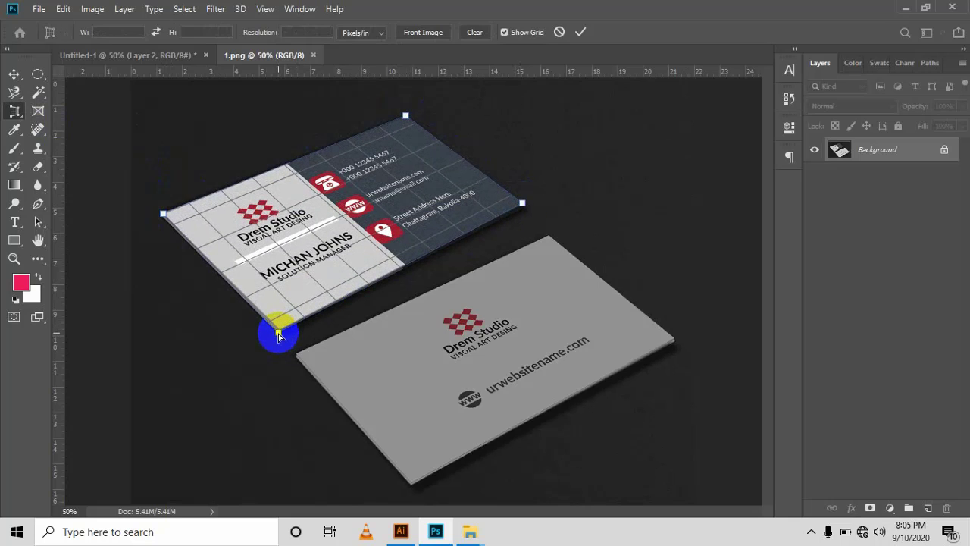
{"action": "left_click", "coordinate": [580, 33]}
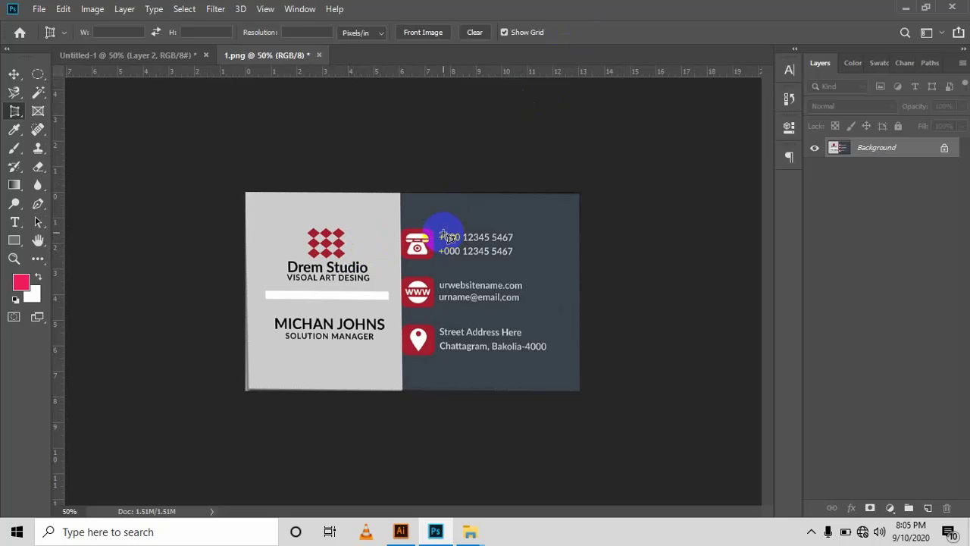
- Unlock the cropped card's Background layer and move a copy into the Untitled-1 document over the bananas and tulips
{"action": "left_click", "coordinate": [14, 75]}
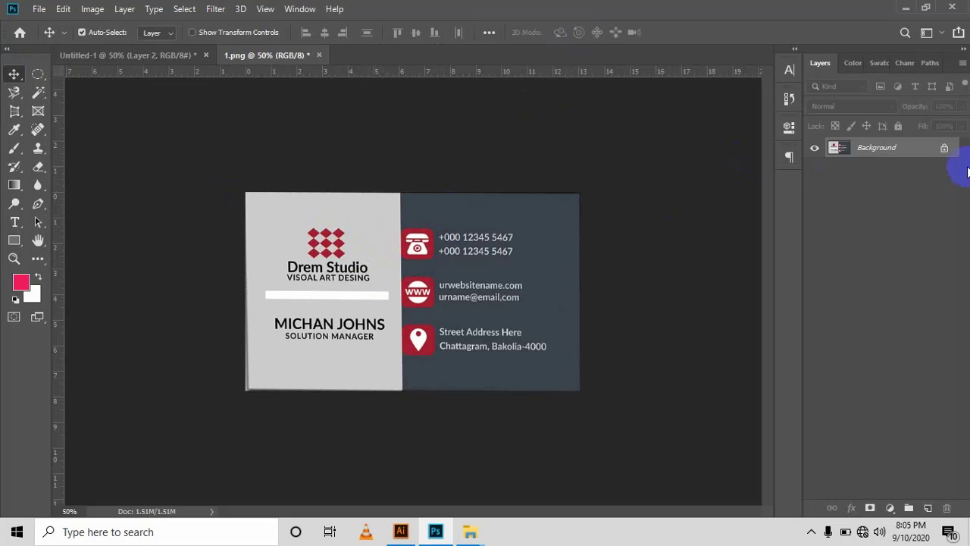
{"action": "left_click", "coordinate": [945, 149]}
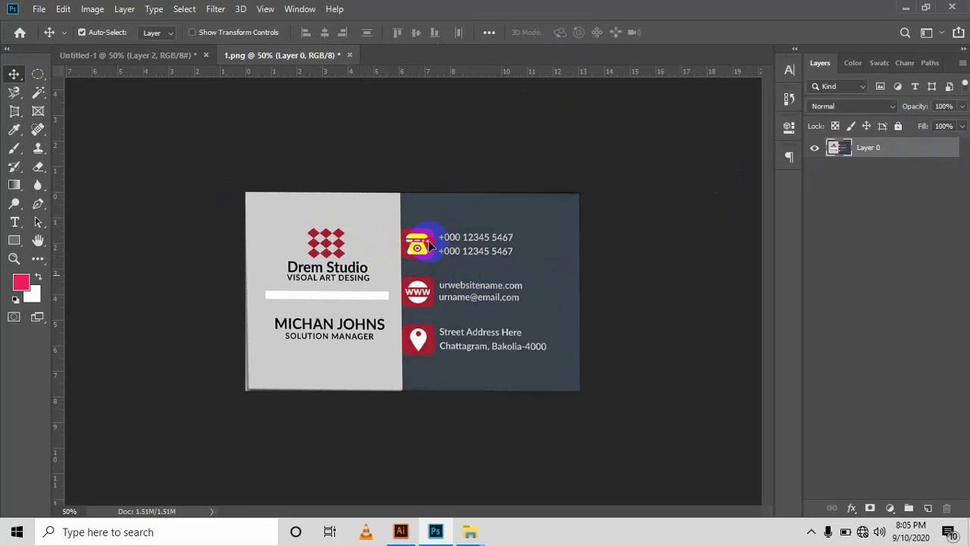
{"action": "mouse_move", "coordinate": [427, 238]}
{"action": "left_mouse_down"}
{"action": "mouse_move", "coordinate": [170, 59]}
{"action": "mouse_move", "coordinate": [174, 72]}
{"action": "mouse_move", "coordinate": [624, 306]}
{"action": "mouse_move", "coordinate": [523, 306]}
{"action": "mouse_move", "coordinate": [413, 248]}
{"action": "left_mouse_up"}
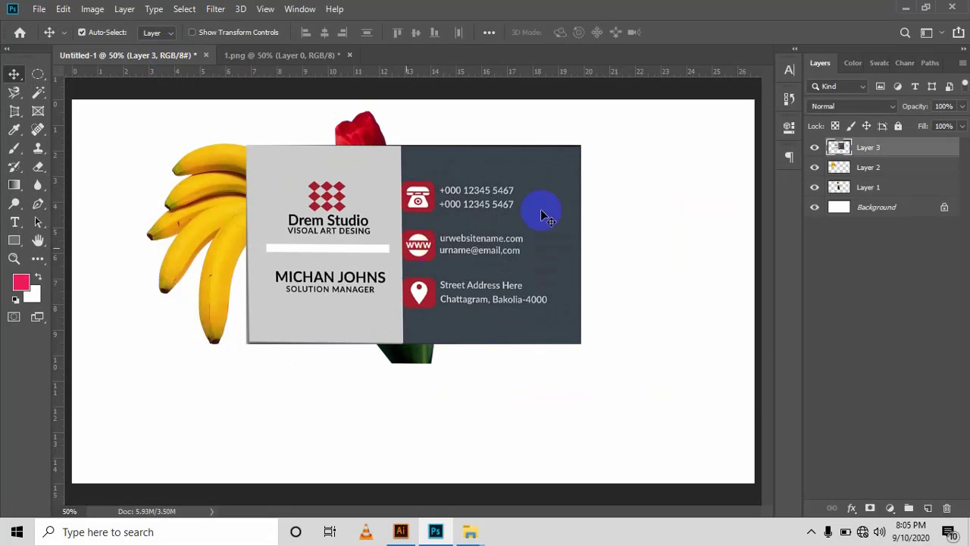
- Return to 1.png and undo the layer unlock and the perspective crop
{"action": "left_click", "coordinate": [281, 50]}
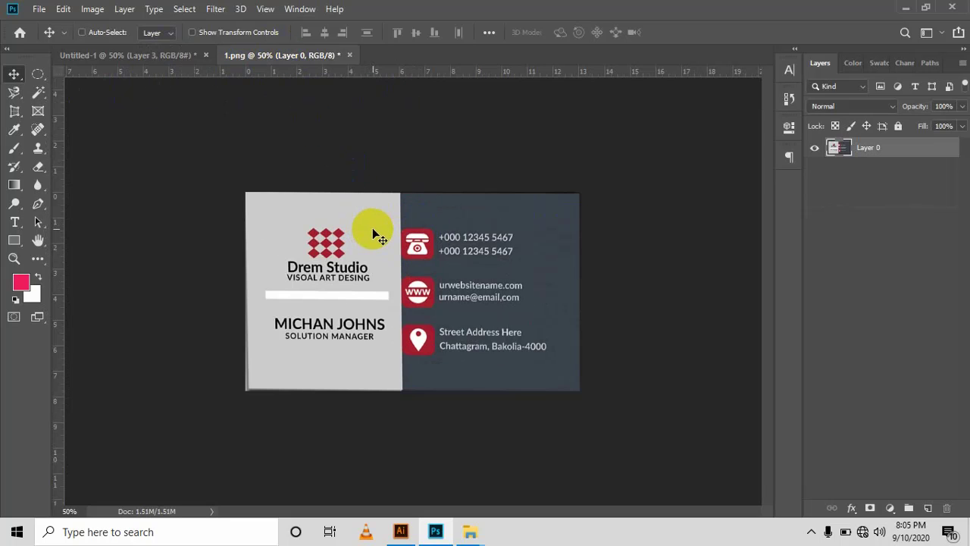
{"action": "key", "text": "ctrl+z"}
{"action": "key", "text": "ctrl+z"}
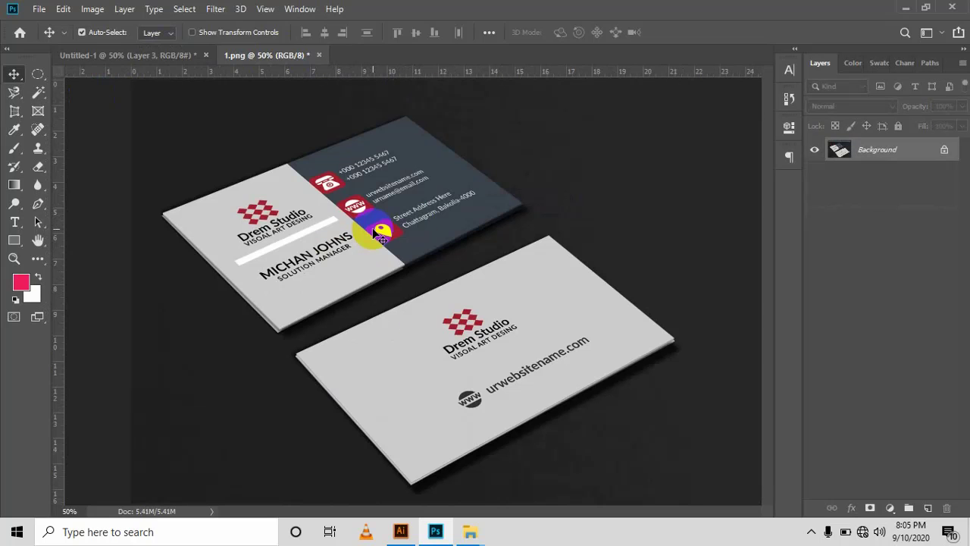
- Bring up the tools grouped with the Perspective Crop Tool
{"action": "left_click", "coordinate": [15, 111]}
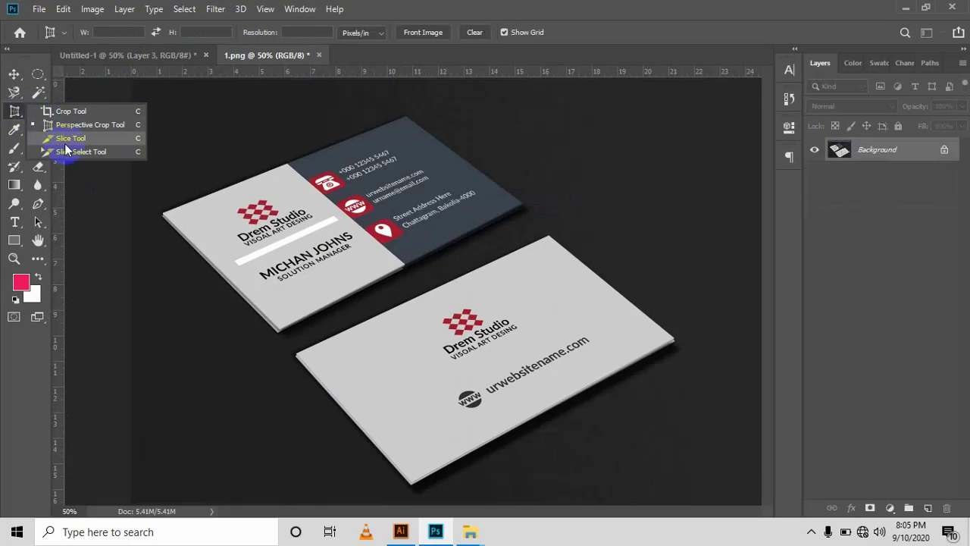